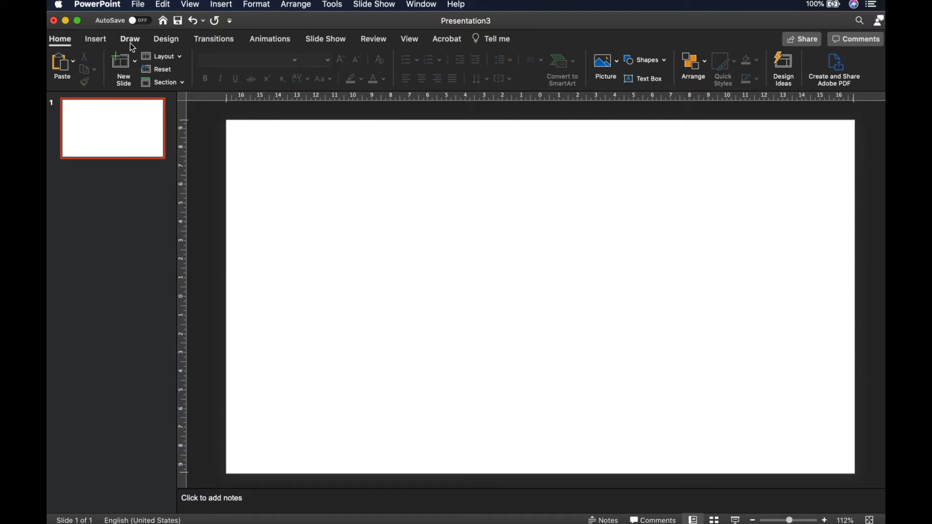
# Insert a rectangle covering the entire slide, 33.86 cm wide and 19.05 cm high.
pyautogui.click(96, 40)
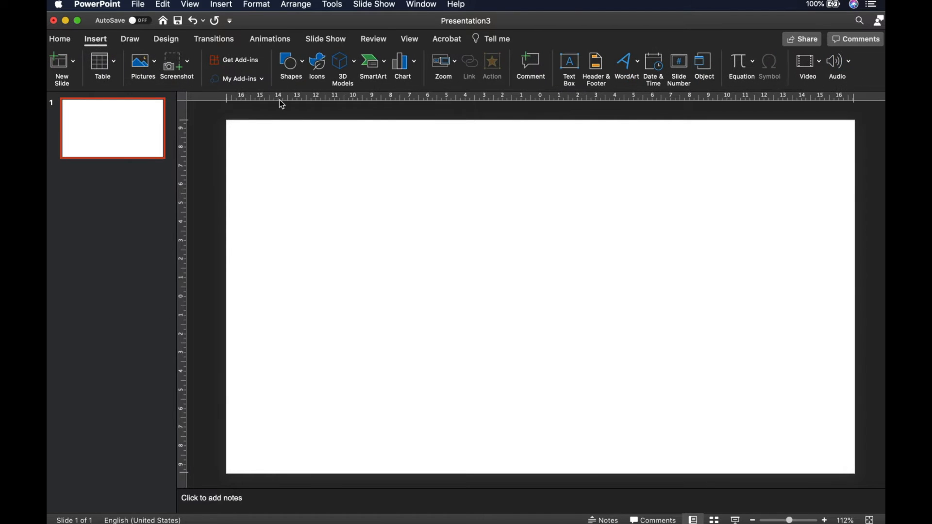
pyautogui.click(294, 69)
pyautogui.click(346, 100)
pyautogui.moveTo(226, 121); pyautogui.dragTo(857, 478)
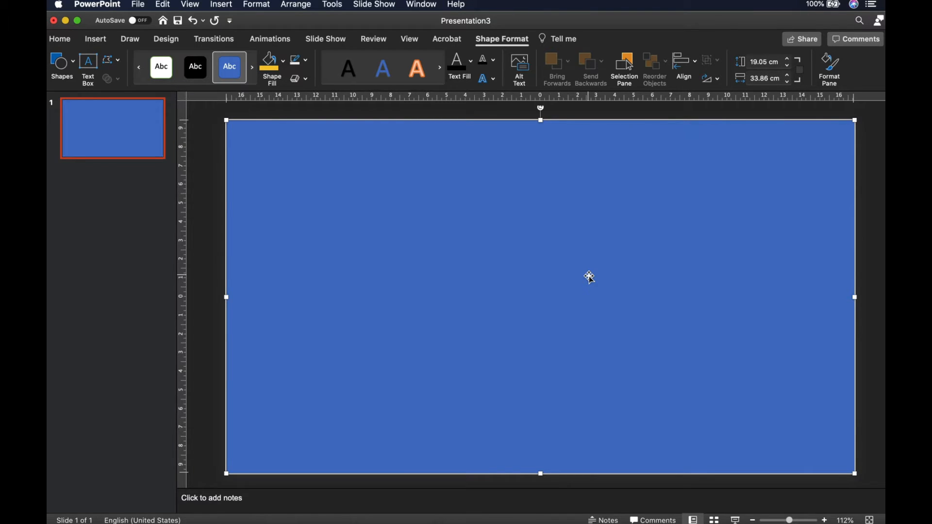
# Switch to Calculator and divide the rectangle's height, 19.05, by 5.
pyautogui.press('super+space')
pyautogui.write('calc')
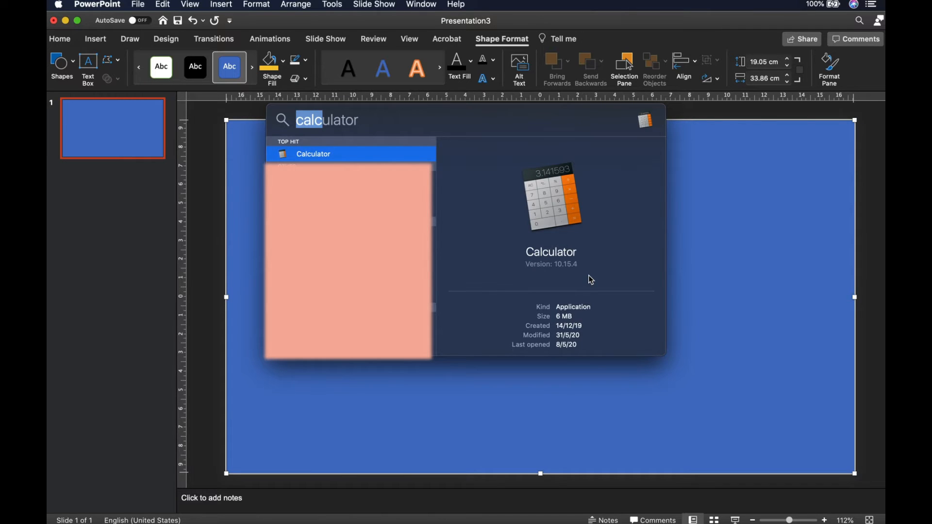
pyautogui.press('Return')
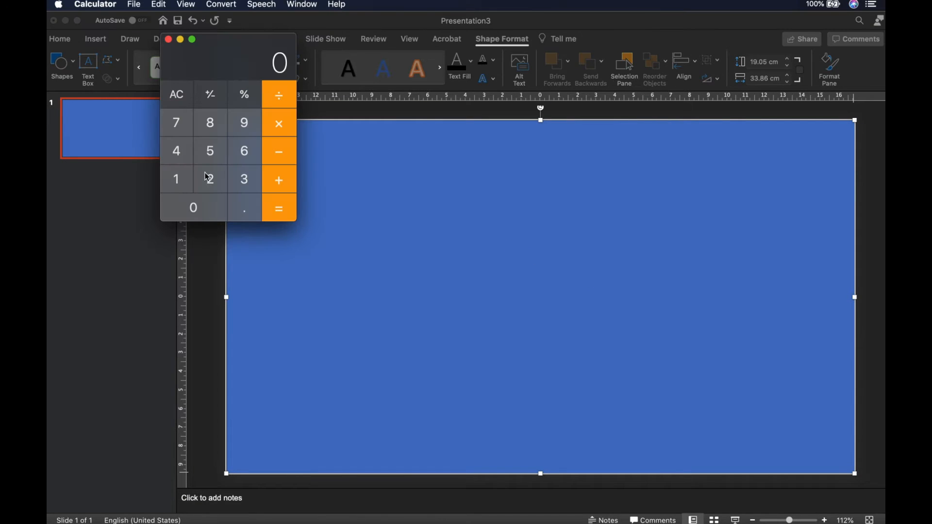
pyautogui.click(182, 180)
pyautogui.click(244, 123)
pyautogui.click(249, 206)
pyautogui.click(206, 214)
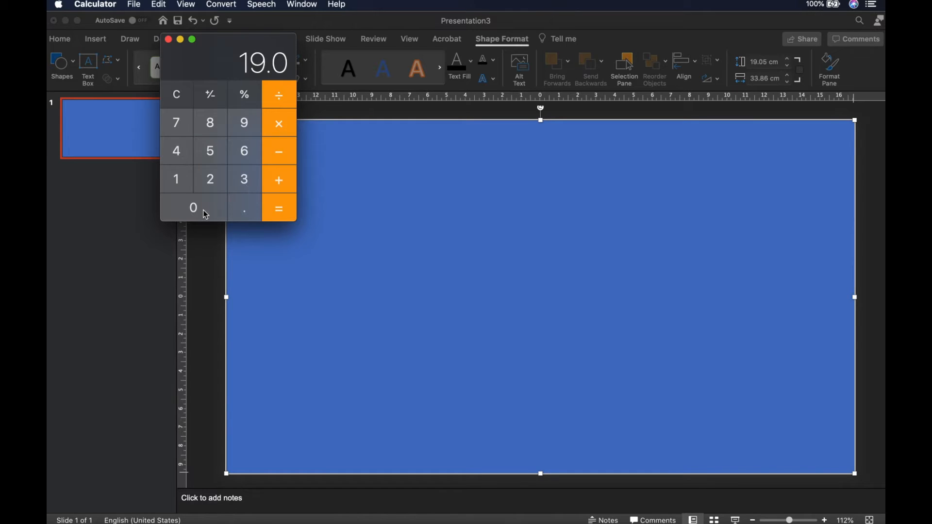
pyautogui.click(210, 162)
pyautogui.click(284, 104)
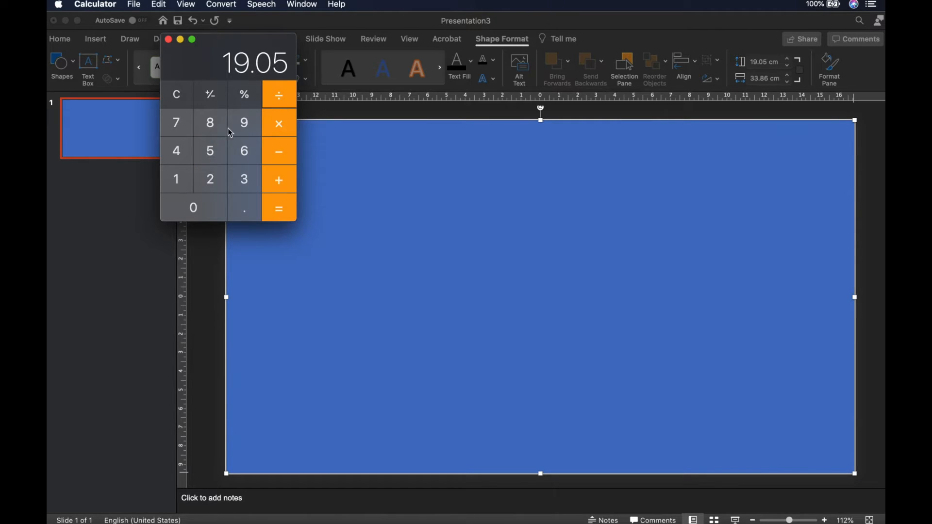
pyautogui.click(216, 148)
pyautogui.click(291, 211)
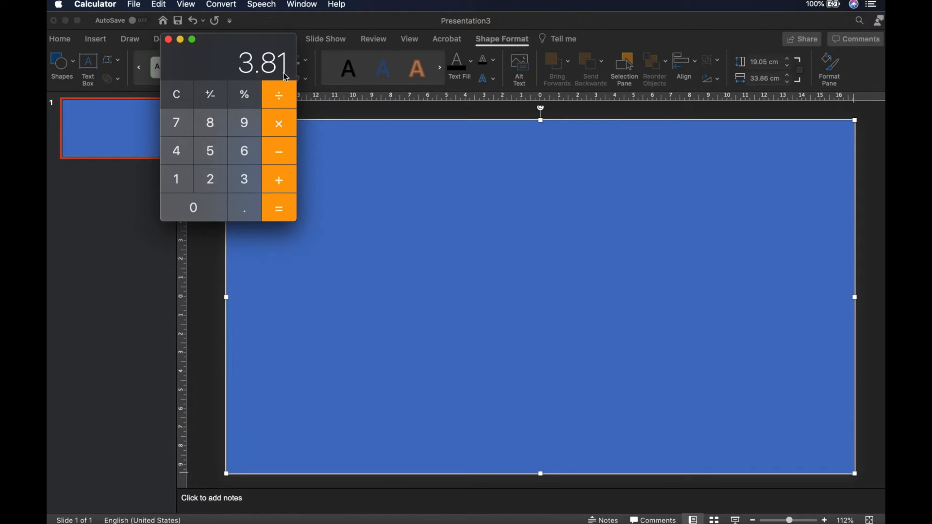
# Return to PowerPoint and set the rectangle's height to 3.81 cm.
pyautogui.click(758, 70)
pyautogui.click(759, 63)
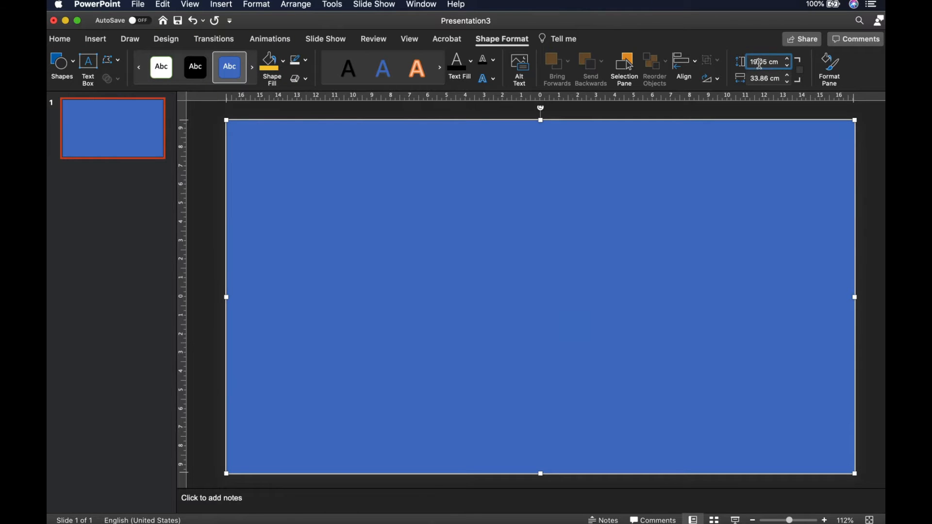
pyautogui.click(684, 502)
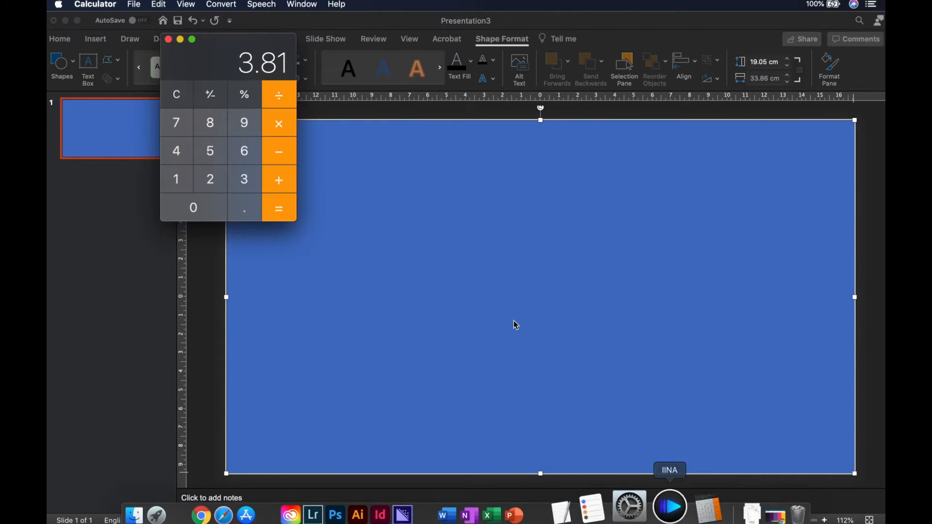
pyautogui.click(630, 185)
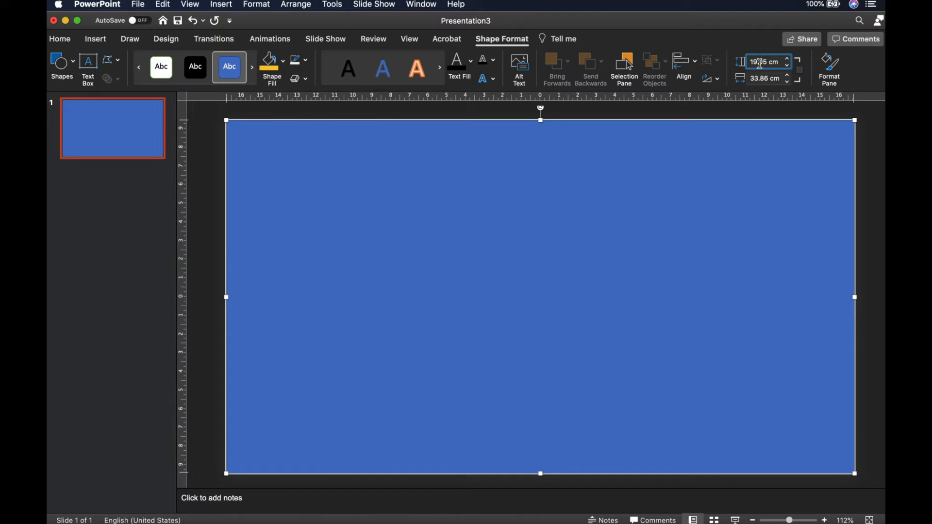
pyautogui.write('3')
pyautogui.press('BackSpace')
pyautogui.press('BackSpace')
pyautogui.write('8')
pyautogui.press('Return')
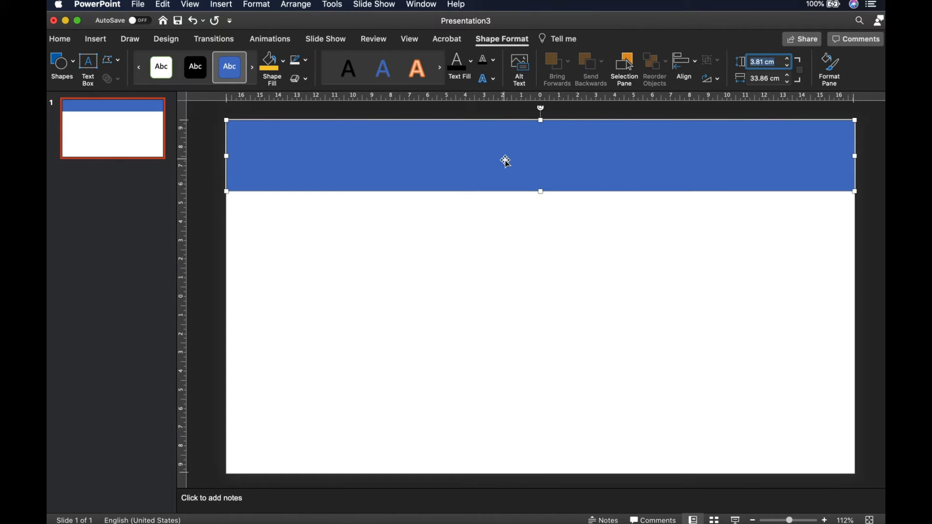
# Fill the rectangle with the near-black purple sampled from the first swatch of the colour palette above the slide.
pyautogui.click(472, 164)
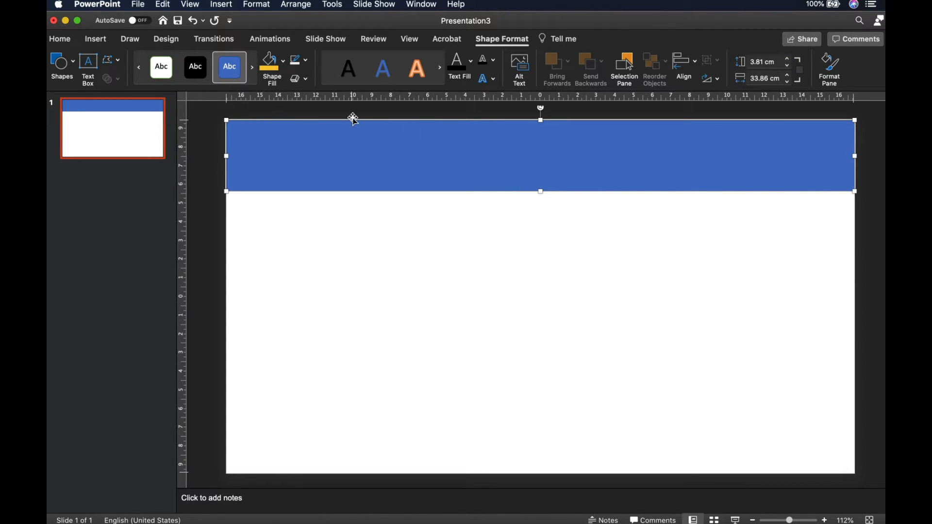
pyautogui.click(285, 67)
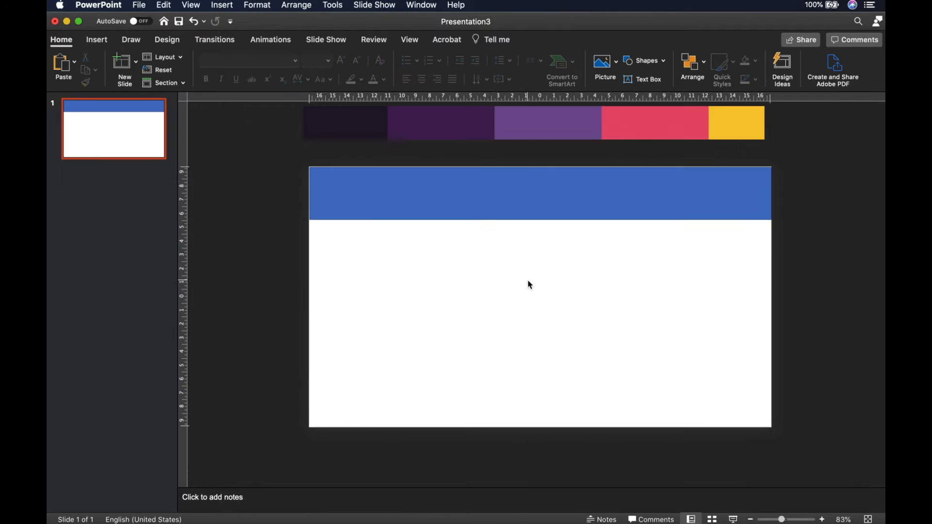
pyautogui.scroll(1, 532, 139)
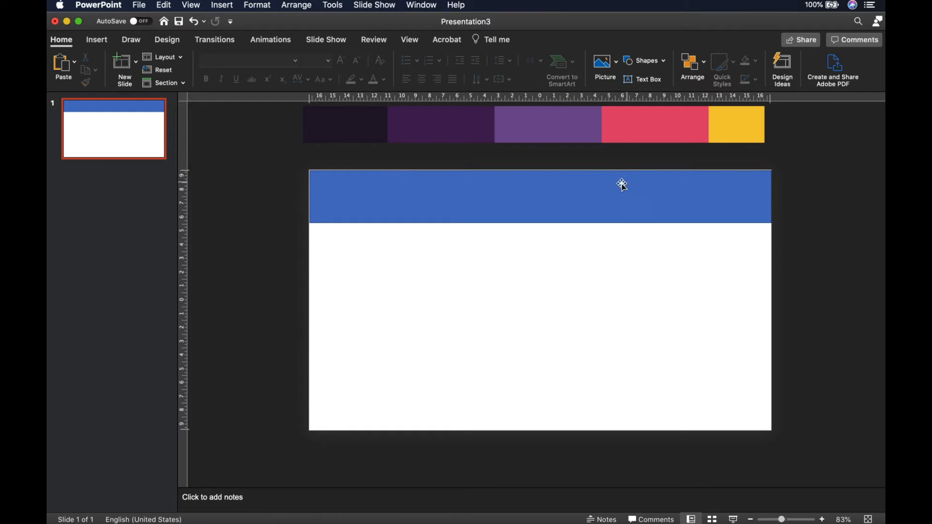
pyautogui.click(456, 194)
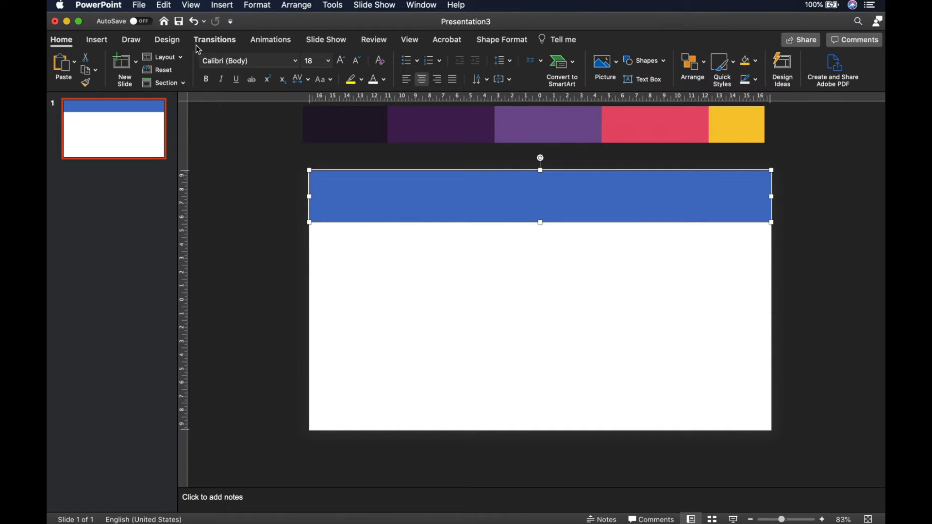
pyautogui.click(502, 43)
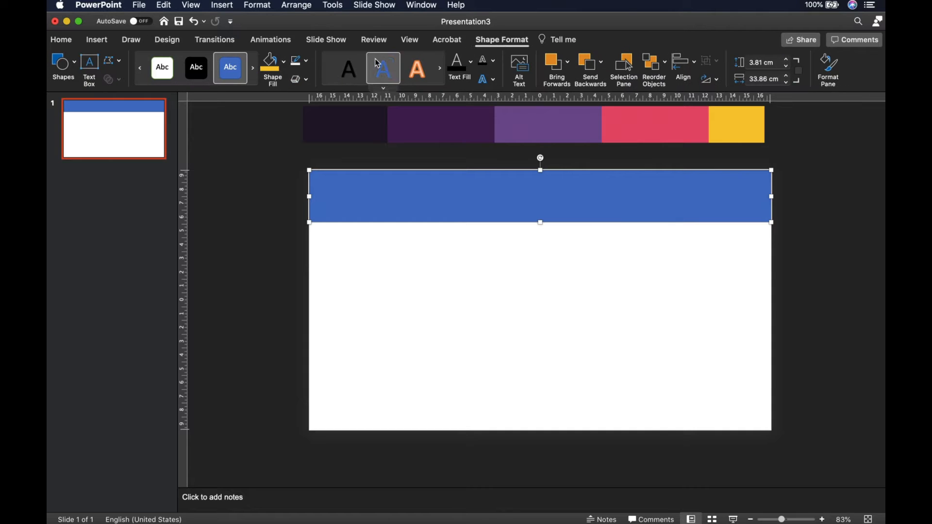
pyautogui.click(283, 62)
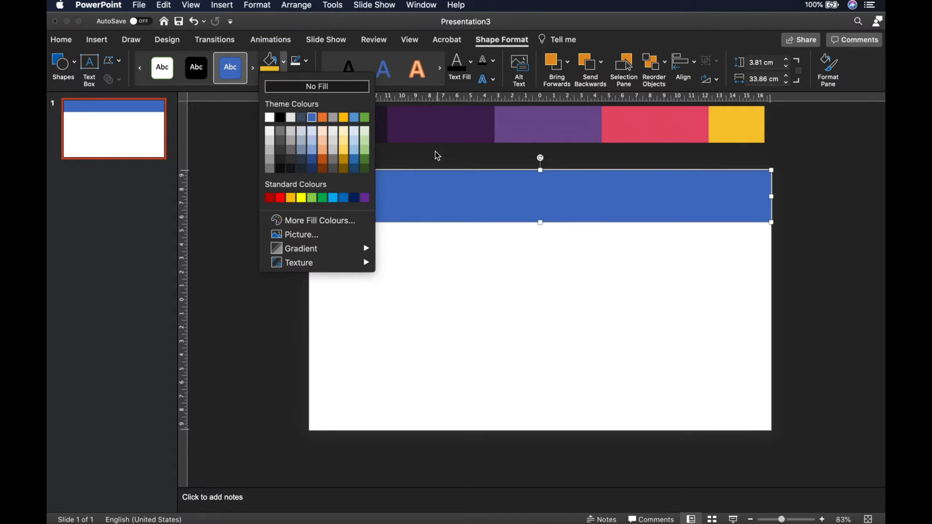
pyautogui.click(334, 222)
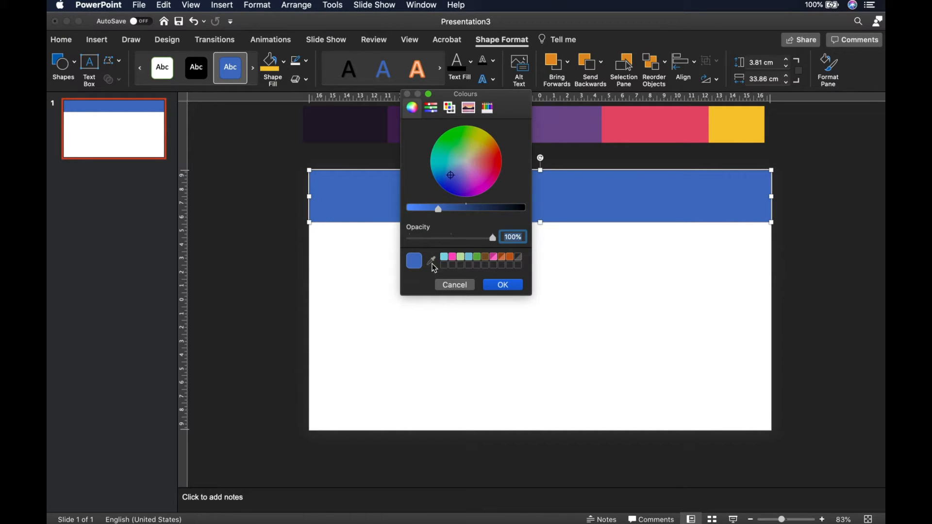
pyautogui.click(432, 263)
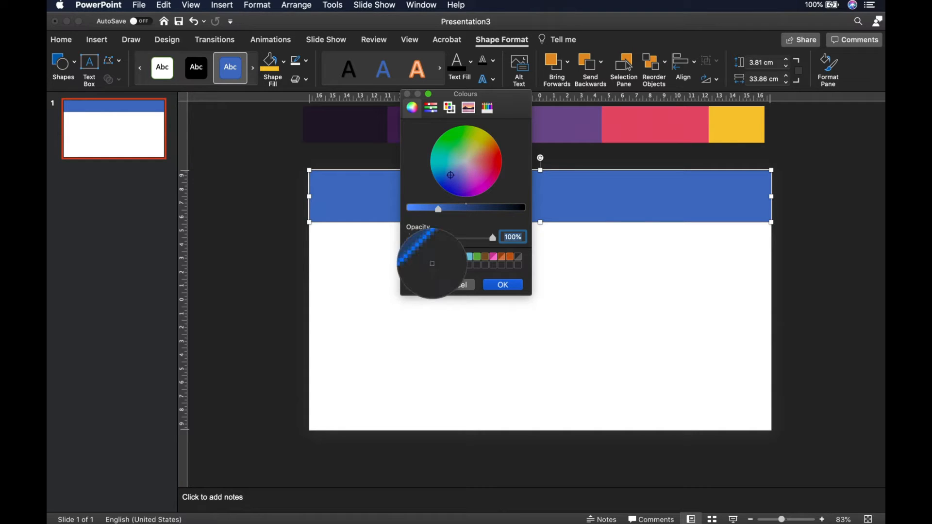
pyautogui.click(344, 121)
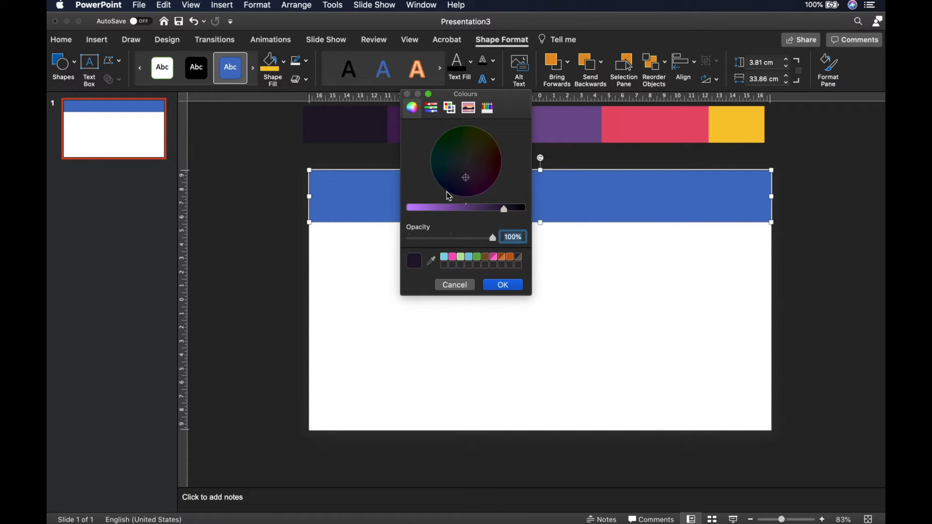
pyautogui.click(506, 287)
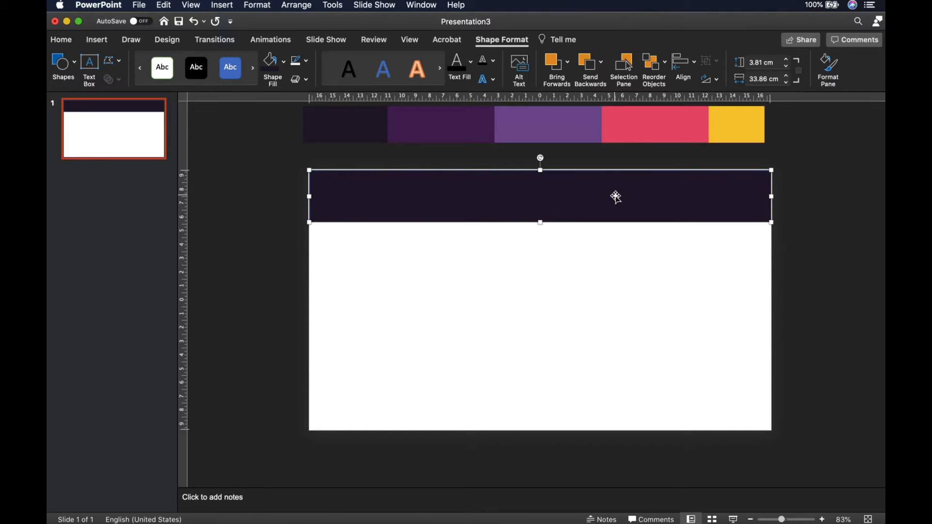
# Duplicate the band directly below the first and fill the copy with the dark purple sampled from the palette's second swatch.
pyautogui.moveTo(616, 197); pyautogui.dragTo(614, 249)
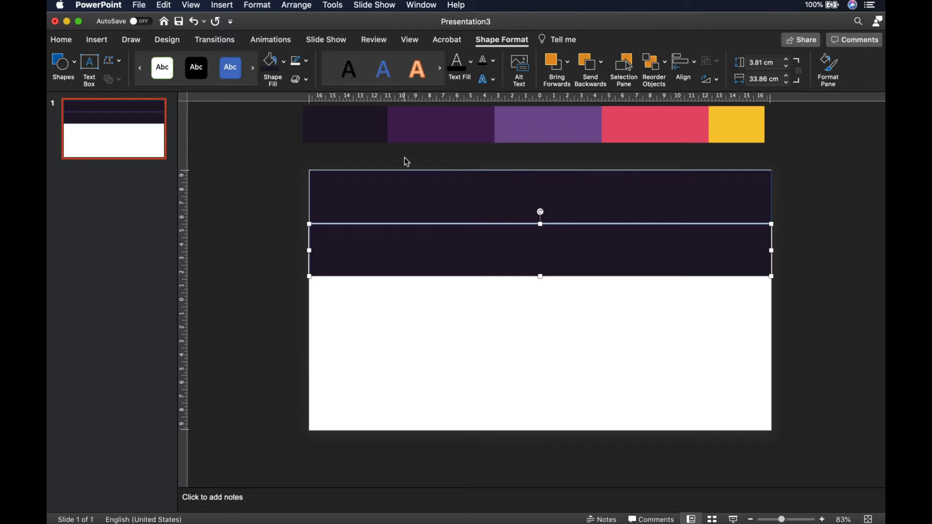
pyautogui.click(284, 62)
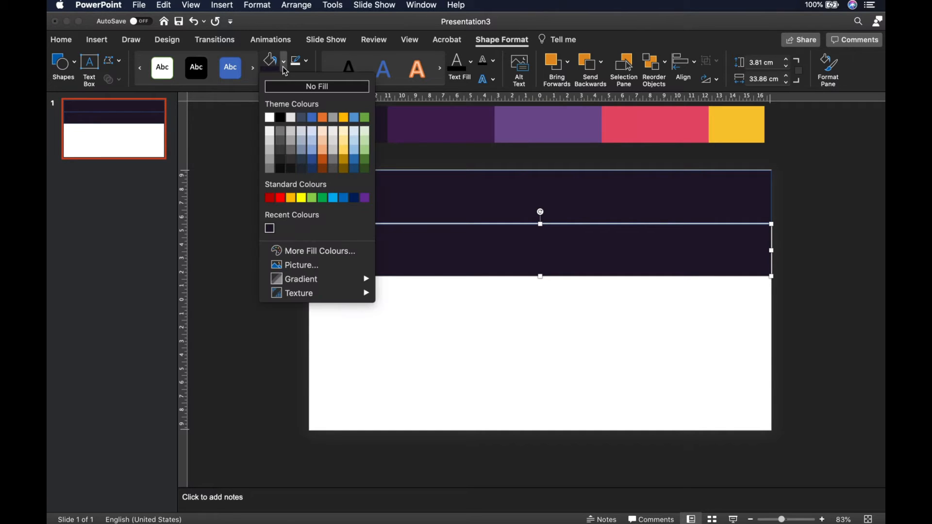
pyautogui.click(314, 255)
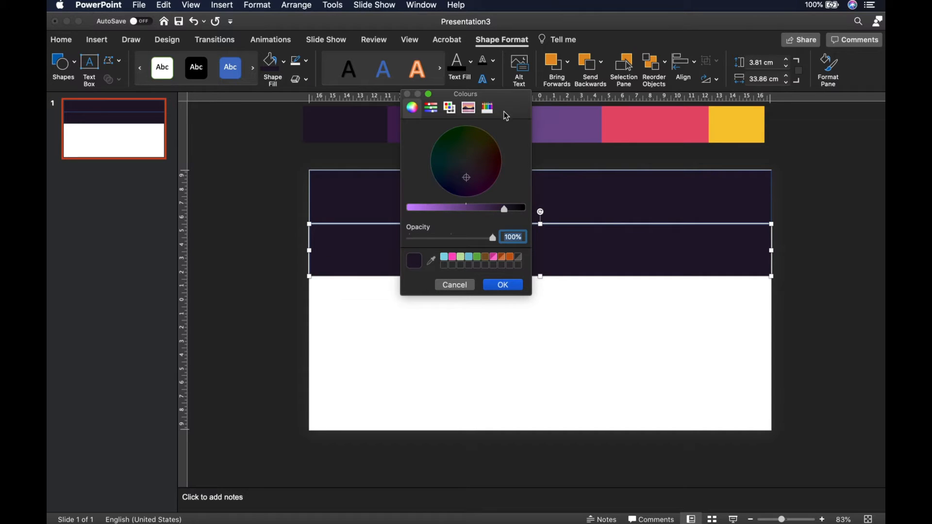
pyautogui.click(434, 261)
pyautogui.click(393, 129)
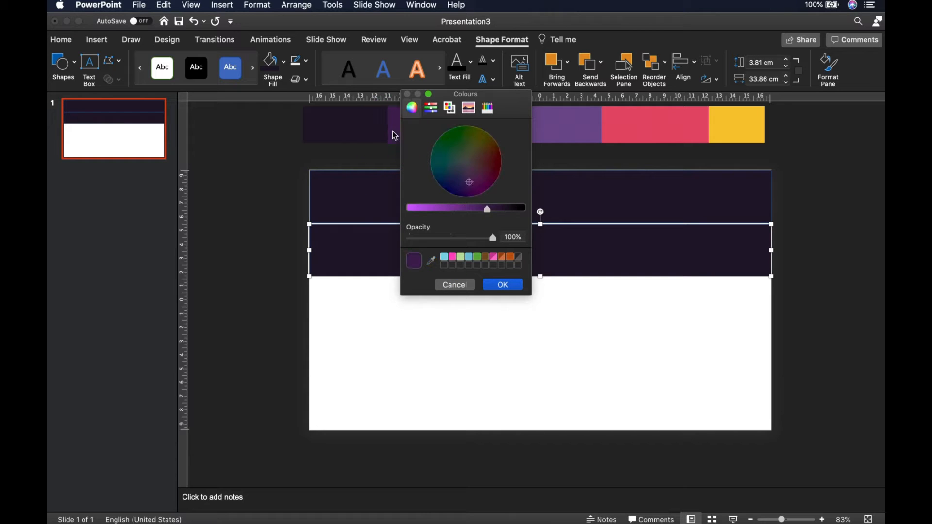
pyautogui.click(502, 286)
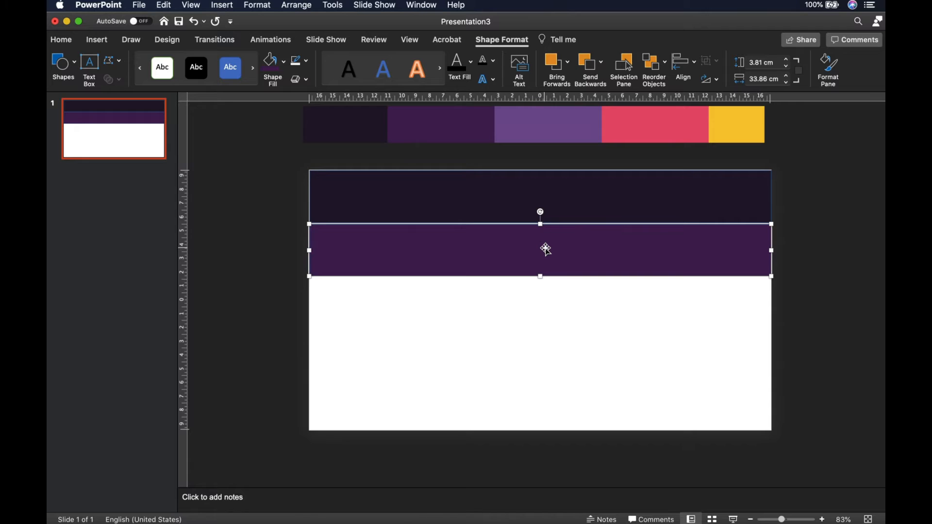
# Duplicate the dark purple band below itself and fill the copy with the medium purple sampled from the palette's third swatch.
pyautogui.moveTo(546, 248); pyautogui.dragTo(547, 297)
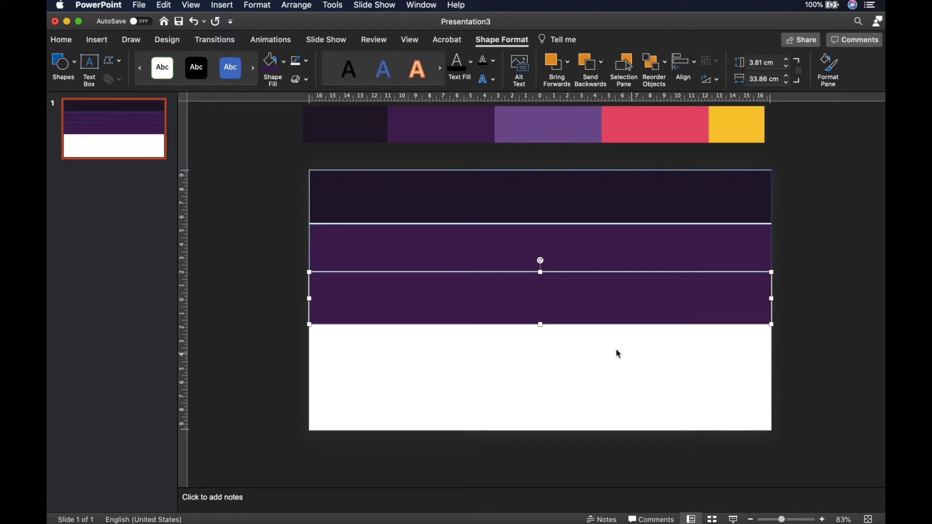
pyautogui.click(284, 72)
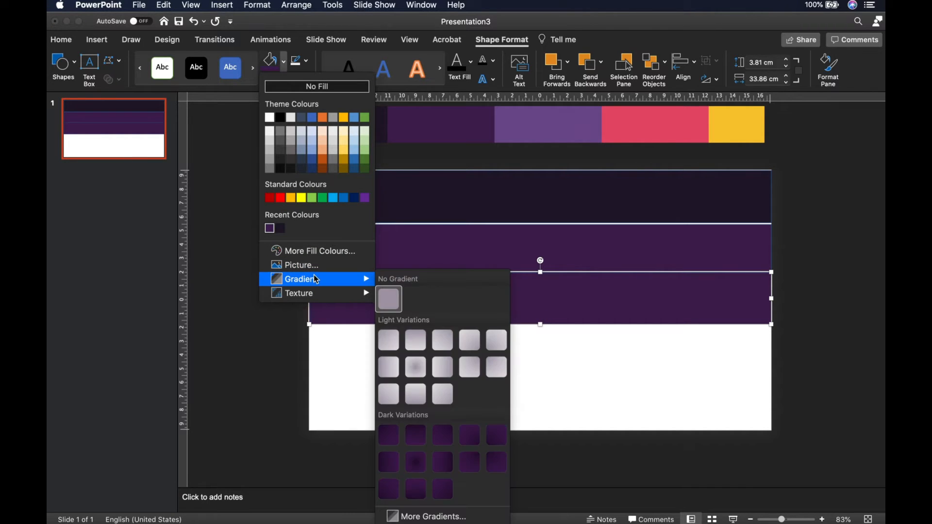
pyautogui.click(316, 251)
pyautogui.click(558, 128)
pyautogui.click(503, 285)
# Duplicate the medium purple band below itself and fill the copy with the pinkish red sampled from the palette's fourth swatch.
pyautogui.moveTo(527, 312); pyautogui.dragTo(511, 388)
pyautogui.click(284, 71)
pyautogui.click(318, 251)
pyautogui.click(432, 262)
pyautogui.click(641, 125)
pyautogui.click(503, 285)
# Fill a fifth band, copied below the pinkish red one, with the yellow sampled from the palette's last swatch.
pyautogui.click(286, 69)
pyautogui.click(318, 251)
pyautogui.click(431, 262)
pyautogui.click(733, 127)
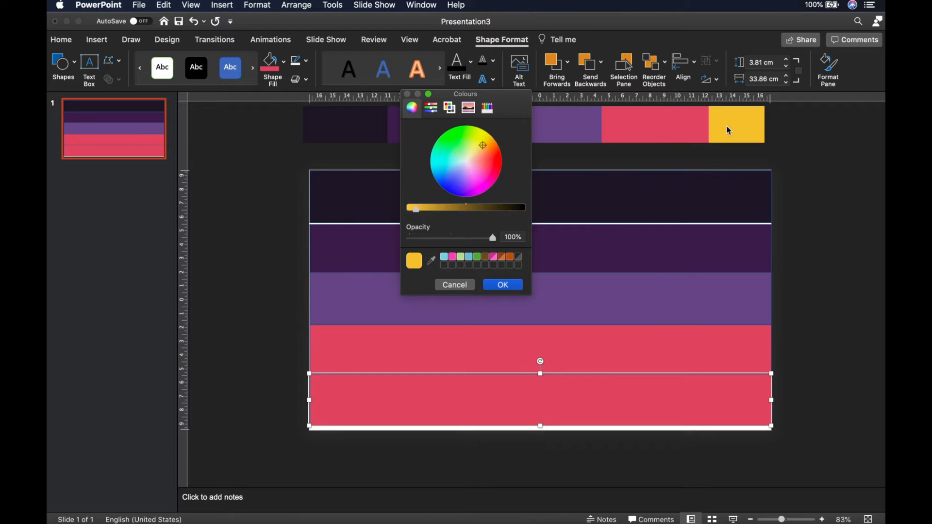
pyautogui.click(503, 285)
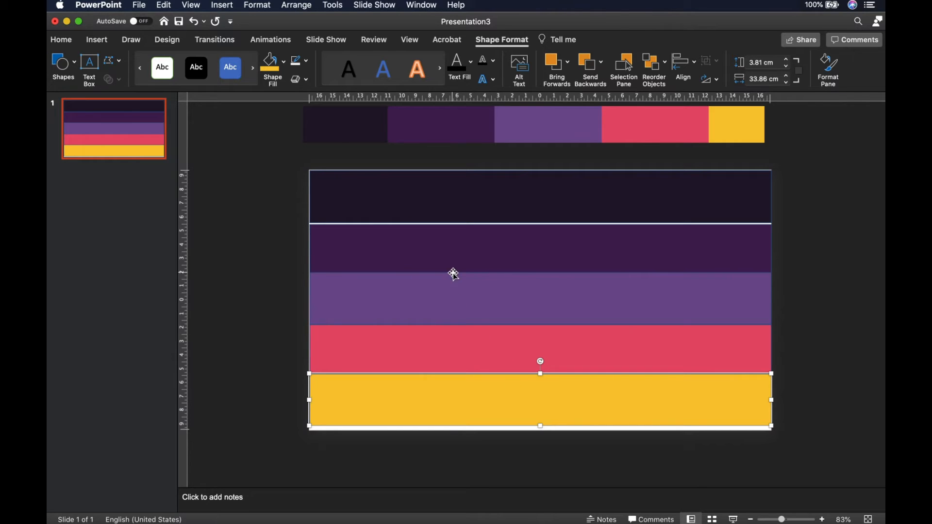
# Select all five coloured bands and remove their outlines.
pyautogui.click(425, 247)
pyautogui.click(414, 199)
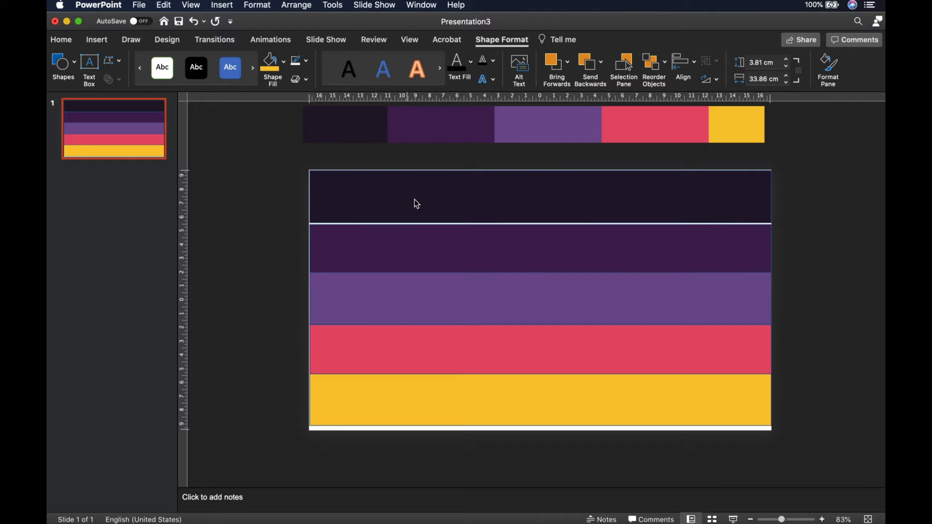
pyautogui.click(416, 204)
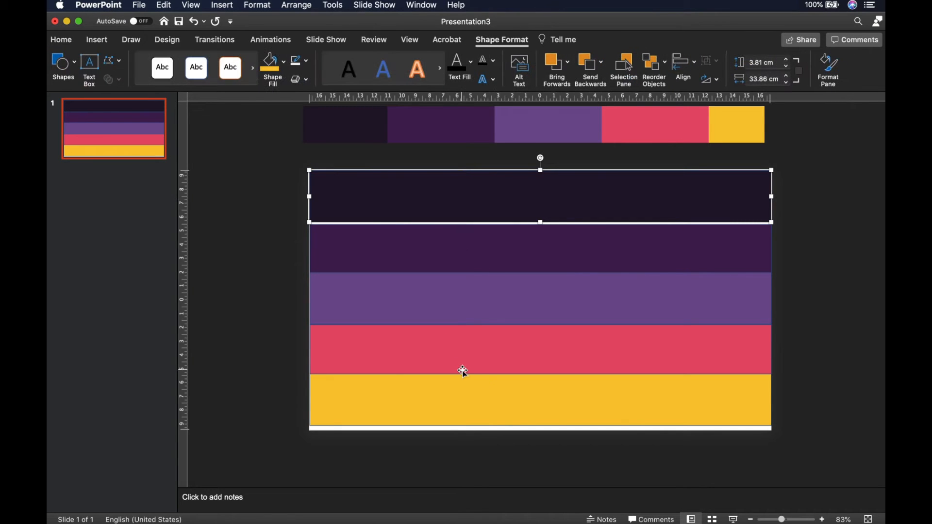
pyautogui.keyDown('shift'); pyautogui.click(519, 257); pyautogui.keyUp('shift')
pyautogui.keyDown('shift'); pyautogui.click(506, 300); pyautogui.keyUp('shift')
pyautogui.keyDown('shift'); pyautogui.click(497, 350); pyautogui.keyUp('shift')
pyautogui.keyDown('shift'); pyautogui.click(487, 405); pyautogui.keyUp('shift')
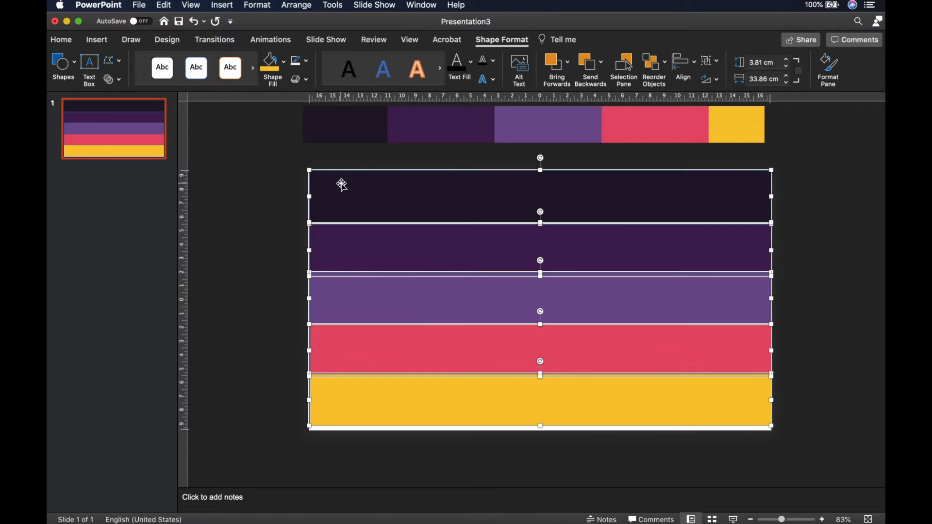
pyautogui.click(309, 62)
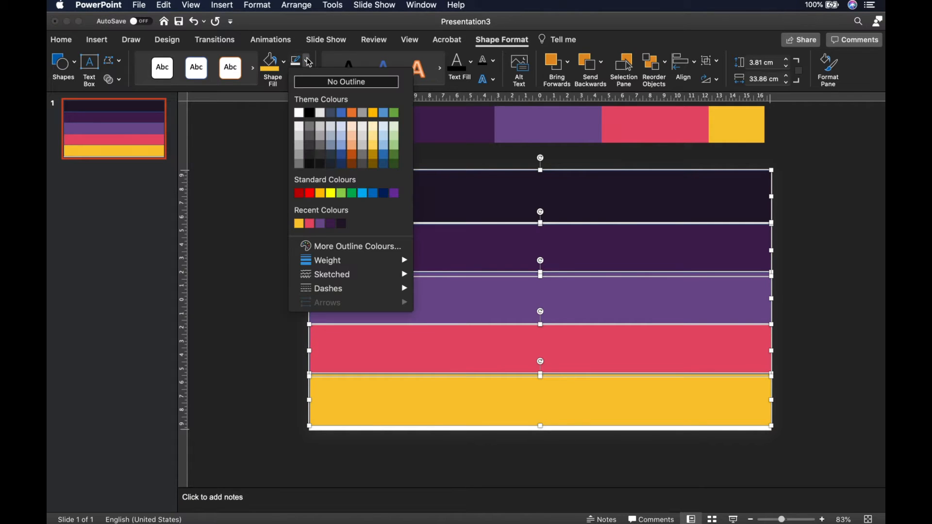
pyautogui.click(329, 90)
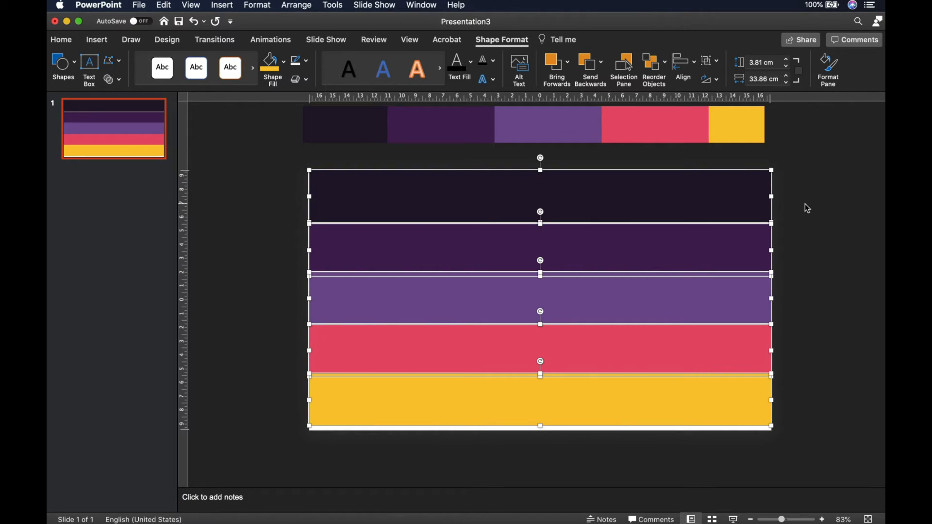
# Align the yellow band to the bottom edge of the slide.
pyautogui.click(781, 214)
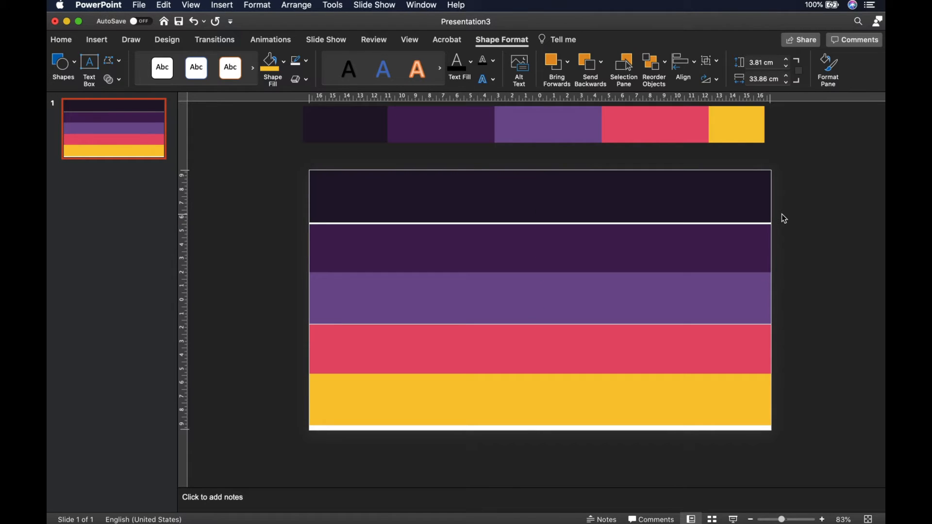
pyautogui.click(505, 412)
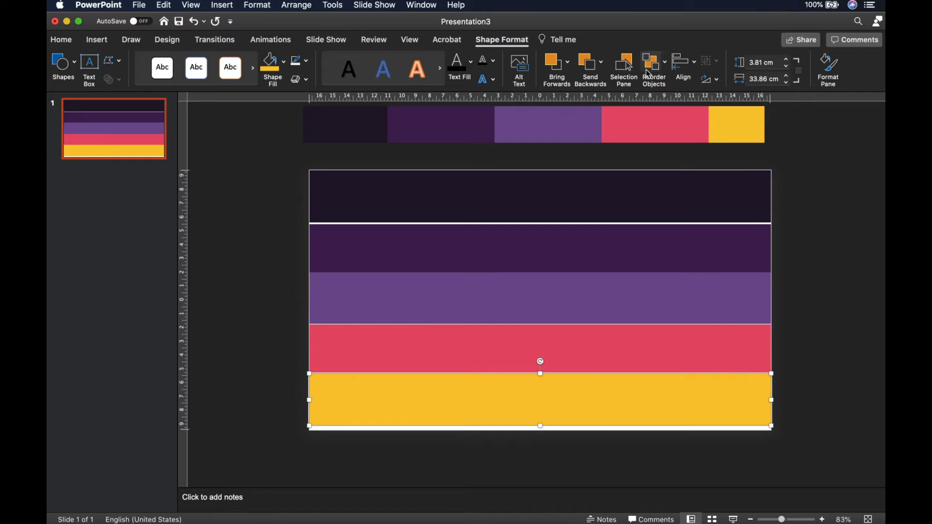
pyautogui.click(696, 68)
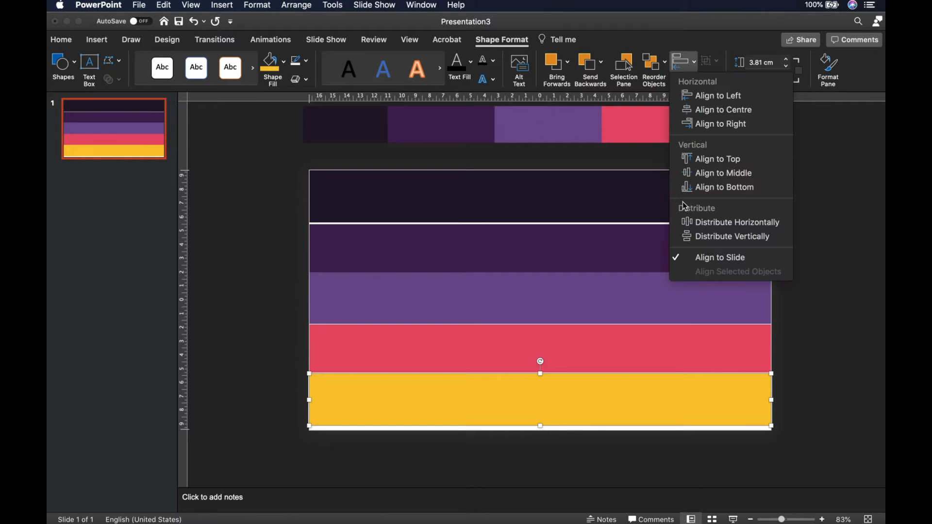
pyautogui.click(719, 189)
# Select all five coloured bands and align them to each other's horizontal centre.
pyautogui.click(660, 197)
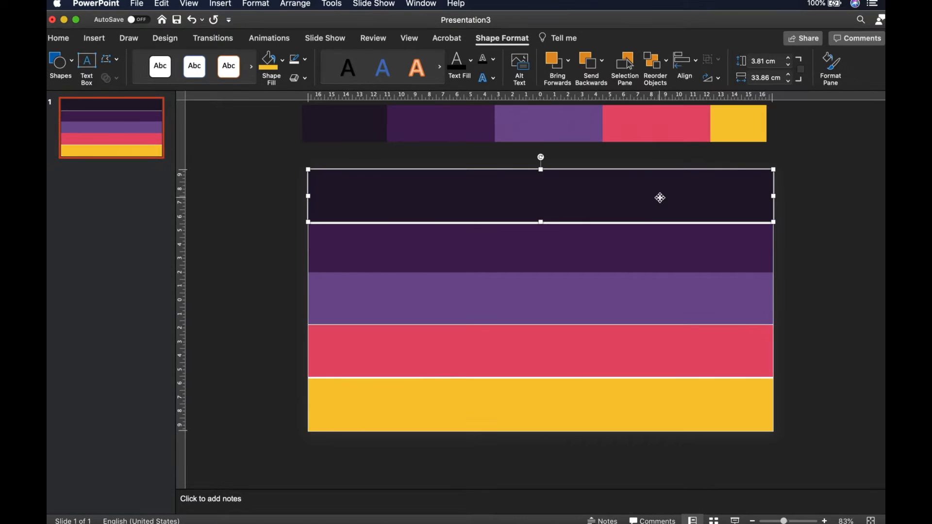
pyautogui.keyDown('shift'); pyautogui.click(639, 246); pyautogui.keyUp('shift')
pyautogui.keyDown('shift'); pyautogui.click(618, 302); pyautogui.keyUp('shift')
pyautogui.keyDown('shift'); pyautogui.click(608, 350); pyautogui.keyUp('shift')
pyautogui.keyDown('shift'); pyautogui.click(593, 395); pyautogui.keyUp('shift')
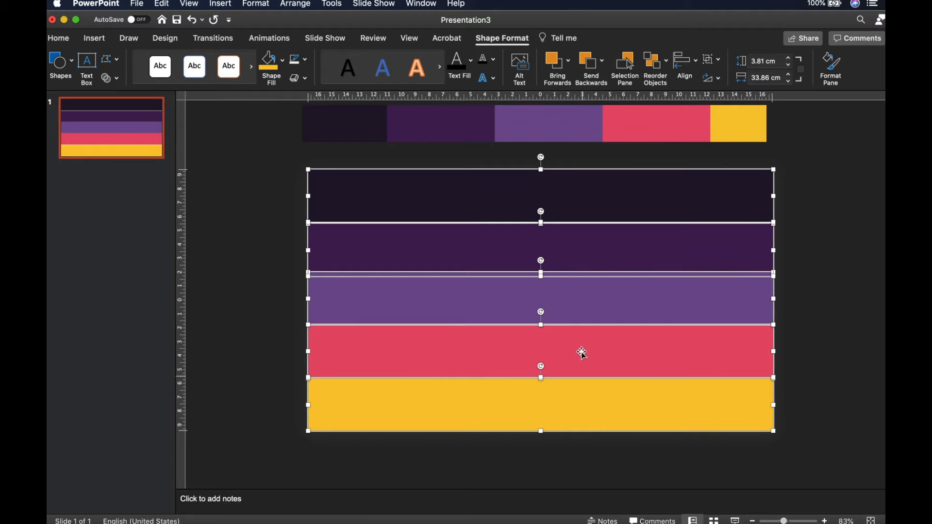
pyautogui.click(695, 68)
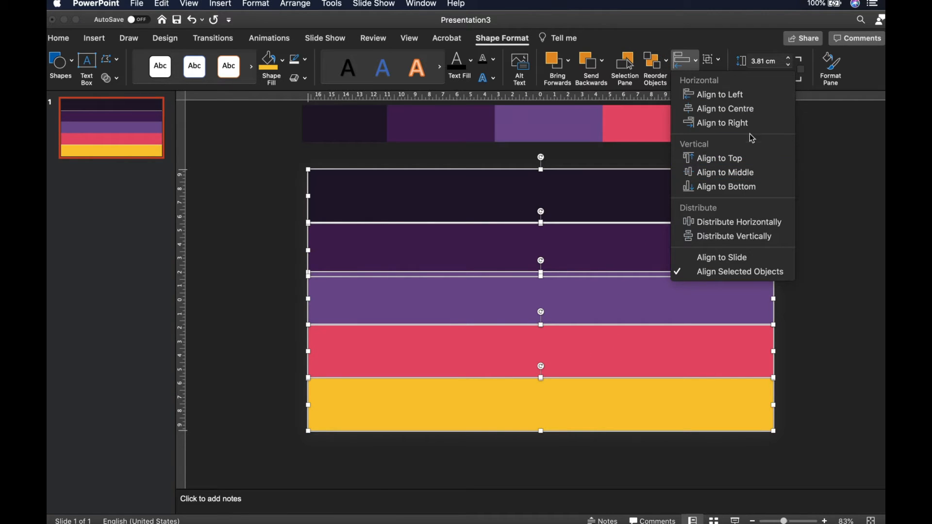
pyautogui.click(752, 113)
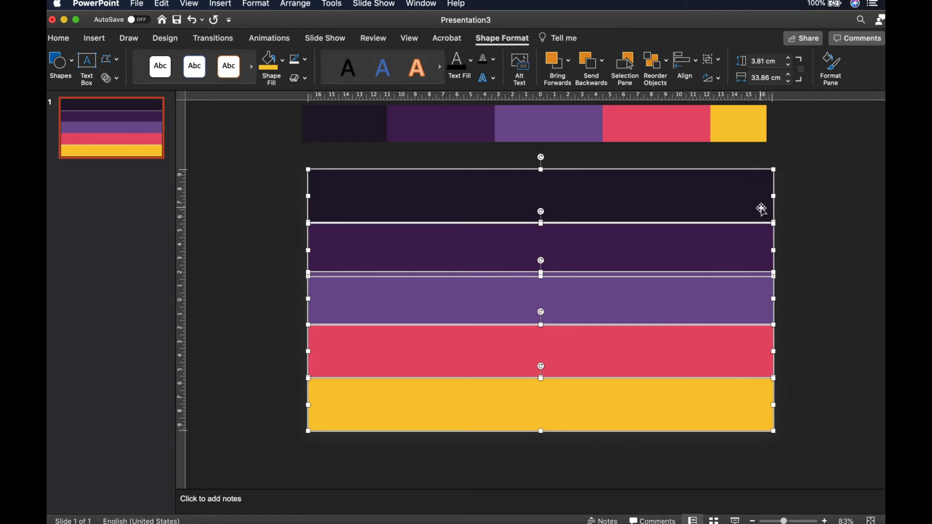
pyautogui.click(826, 194)
# Align the darkest band to the top edge of the slide.
pyautogui.click(628, 185)
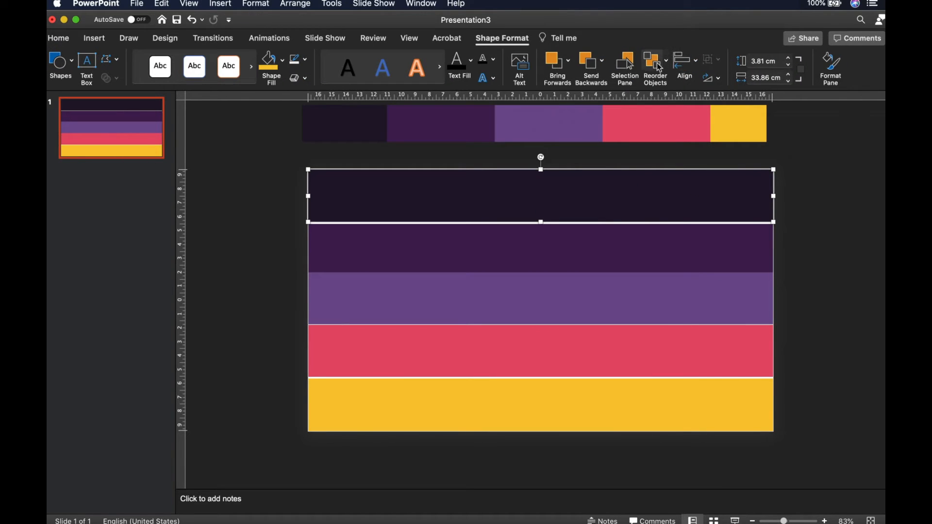
pyautogui.click(688, 62)
pyautogui.click(715, 160)
# Select all five bands and distribute them vertically relative to the selected objects.
pyautogui.keyDown('shift'); pyautogui.click(657, 255); pyautogui.keyUp('shift')
pyautogui.keyDown('shift'); pyautogui.click(637, 308); pyautogui.keyUp('shift')
pyautogui.keyDown('shift'); pyautogui.click(624, 351); pyautogui.keyUp('shift')
pyautogui.keyDown('shift'); pyautogui.click(614, 408); pyautogui.keyUp('shift')
pyautogui.click(696, 65)
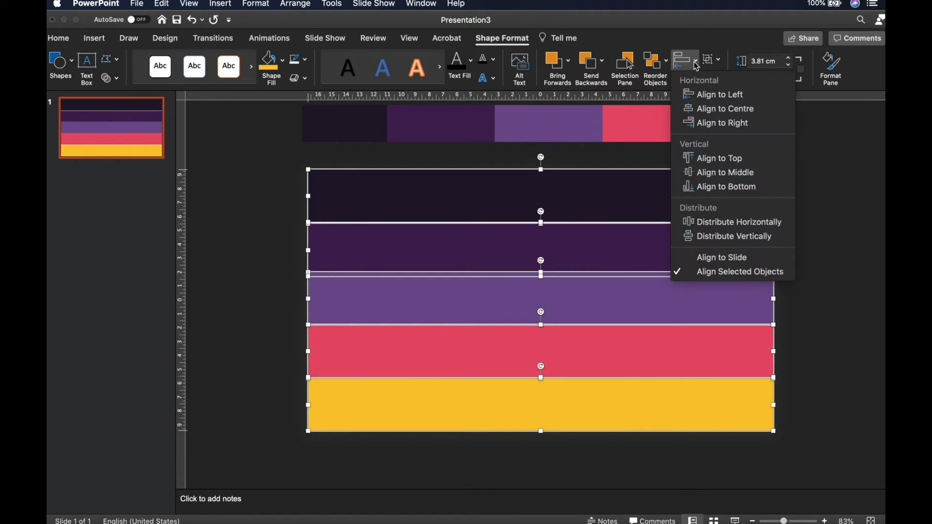
pyautogui.click(717, 237)
pyautogui.press('Escape')
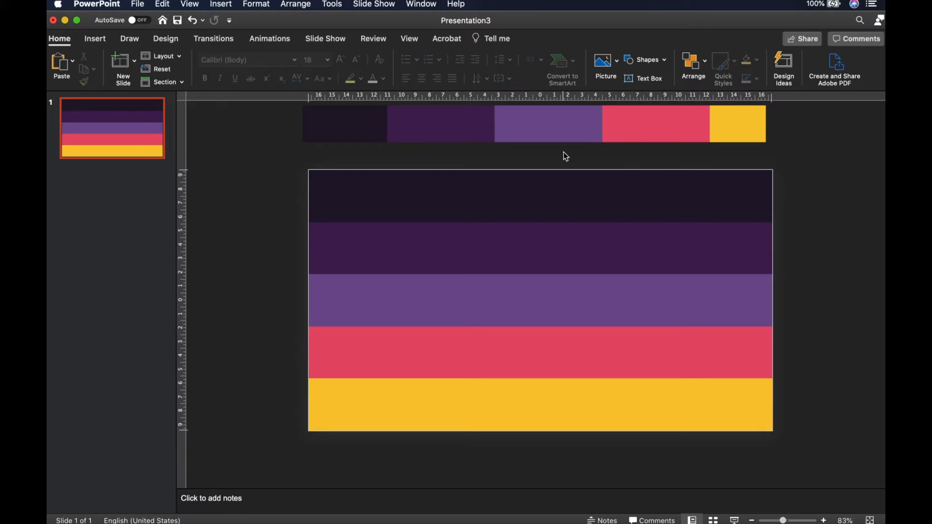
# Delete the colour palette picture above the slide and display the Selection Pane.
pyautogui.click(665, 139)
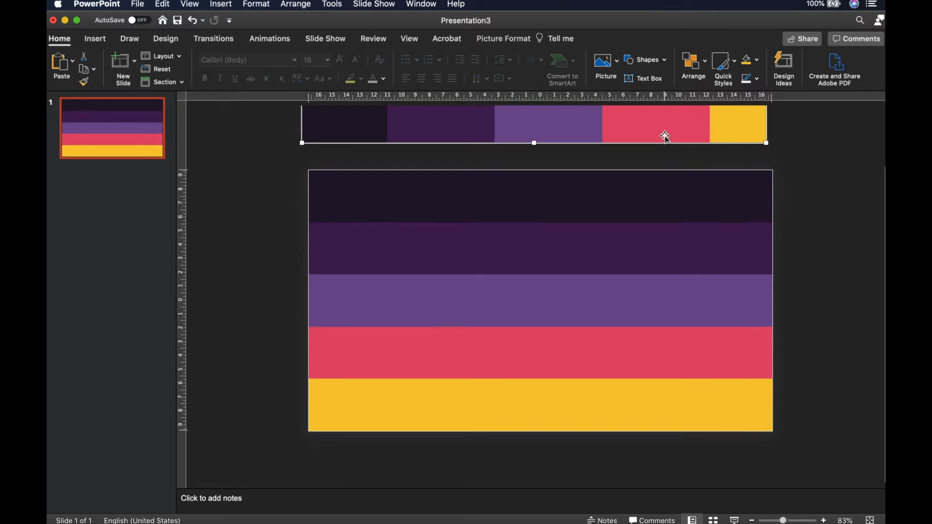
pyautogui.press('BackSpace')
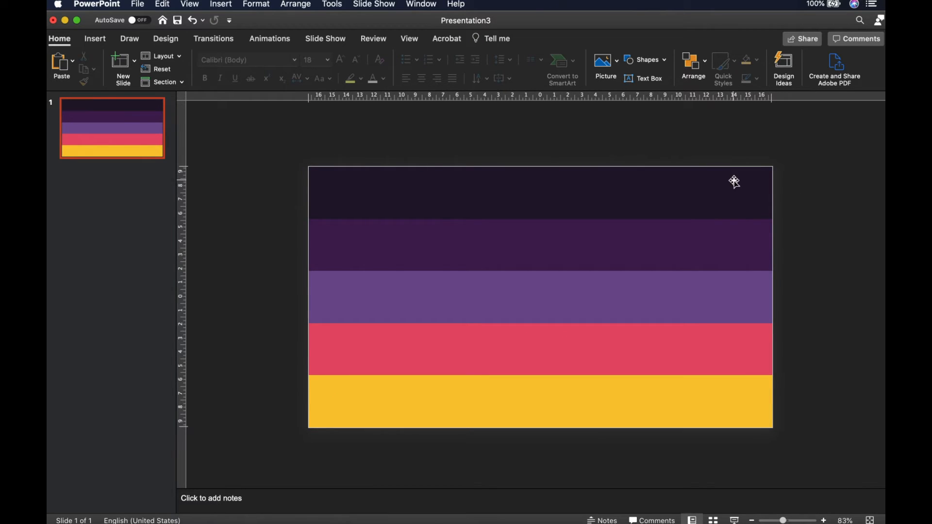
pyautogui.click(702, 67)
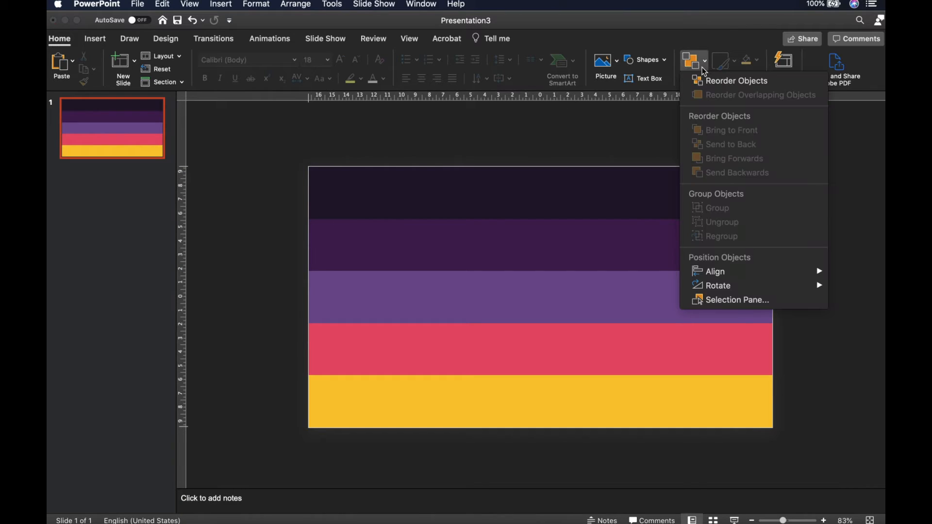
pyautogui.click(742, 303)
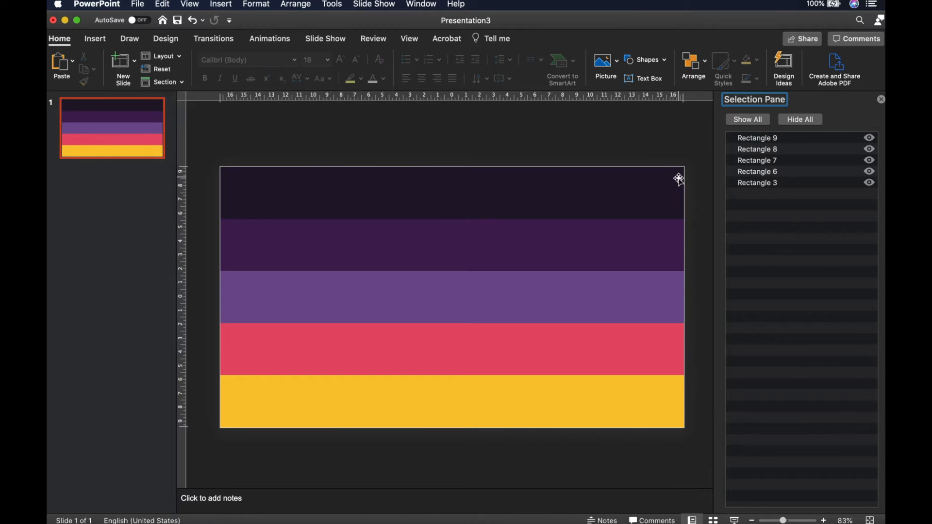
# Rename the darkest band at the top of the slide as Rectop1.
pyautogui.click(760, 183)
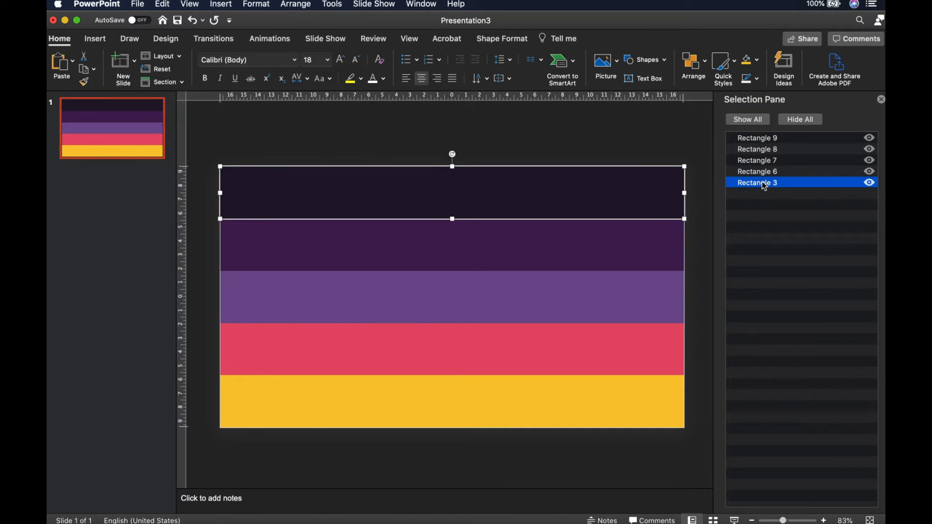
pyautogui.click(762, 183)
pyautogui.click(783, 182)
pyautogui.press('BackSpace')
pyautogui.press('BackSpace')
pyautogui.press('BackSpace')
pyautogui.press('BackSpace')
pyautogui.write('top1')
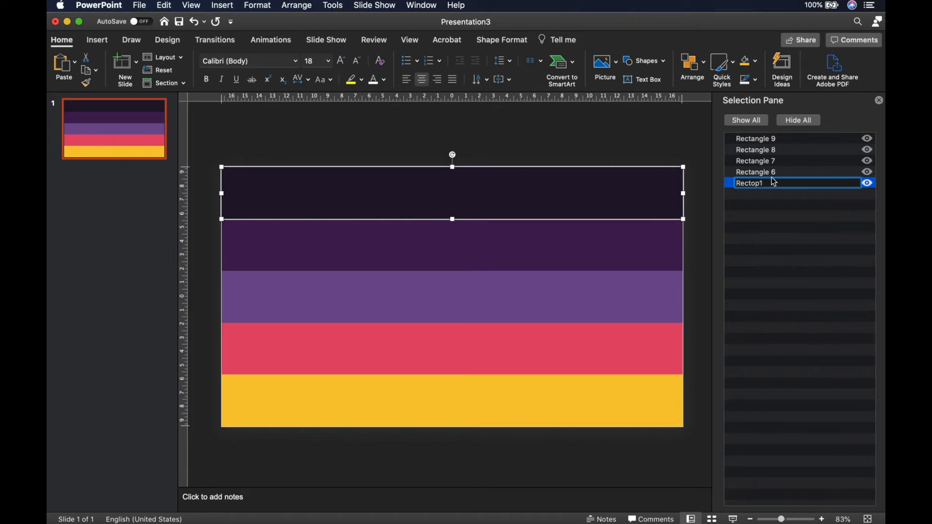
# Rename the dark purple second band as Rectop2.
pyautogui.doubleClick(772, 171)
pyautogui.click(805, 172)
pyautogui.press('BackSpace')
pyautogui.press('BackSpace')
pyautogui.press('BackSpace')
pyautogui.press('BackSpace')
pyautogui.press('BackSpace')
pyautogui.press('BackSpace')
pyautogui.press('BackSpace')
pyautogui.write('op2')
# Rename the medium purple band as Rec3 and move Rectop1 above it in the stacking order.
pyautogui.doubleClick(767, 160)
pyautogui.click(785, 161)
pyautogui.press('BackSpace')
pyautogui.press('BackSpace')
pyautogui.press('BackSpace')
pyautogui.press('BackSpace')
pyautogui.press('BackSpace')
pyautogui.press('BackSpace')
pyautogui.press('BackSpace')
pyautogui.write('o')
pyautogui.write('3')
pyautogui.moveTo(764, 183); pyautogui.dragTo(762, 158)
# Rename the pinkish red fourth band as Rec4.
pyautogui.doubleClick(769, 149)
pyautogui.press('BackSpace')
pyautogui.press('BackSpace')
pyautogui.press('BackSpace')
pyautogui.press('BackSpace')
pyautogui.press('BackSpace')
pyautogui.press('BackSpace')
pyautogui.press('BackSpace')
pyautogui.press('BackSpace')
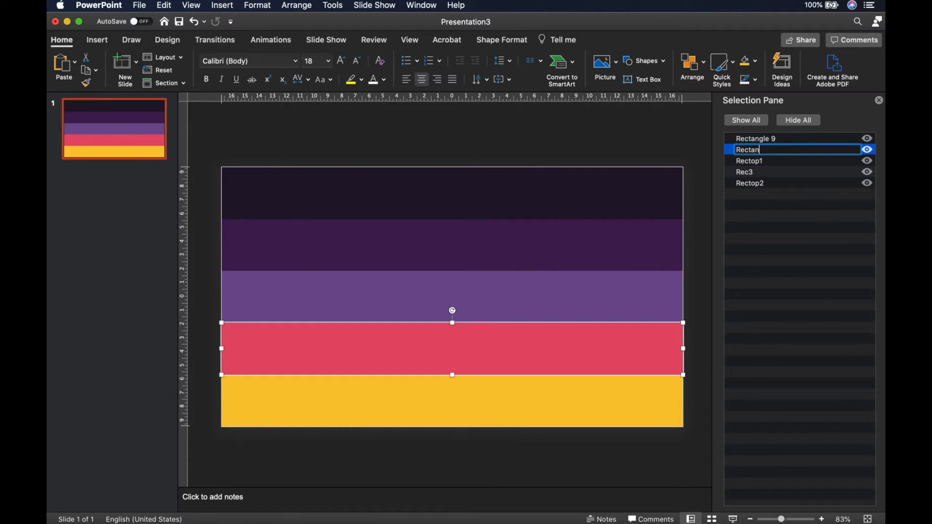
pyautogui.write('4')
# Rename the yellow band as Rec5 and the dark purple second band as Rec2.
pyautogui.doubleClick(768, 139)
pyautogui.press('BackSpace')
pyautogui.press('BackSpace')
pyautogui.press('BackSpace')
pyautogui.press('BackSpace')
pyautogui.press('BackSpace')
pyautogui.press('BackSpace')
pyautogui.press('BackSpace')
pyautogui.press('BackSpace')
pyautogui.write('5')
pyautogui.click(770, 183)
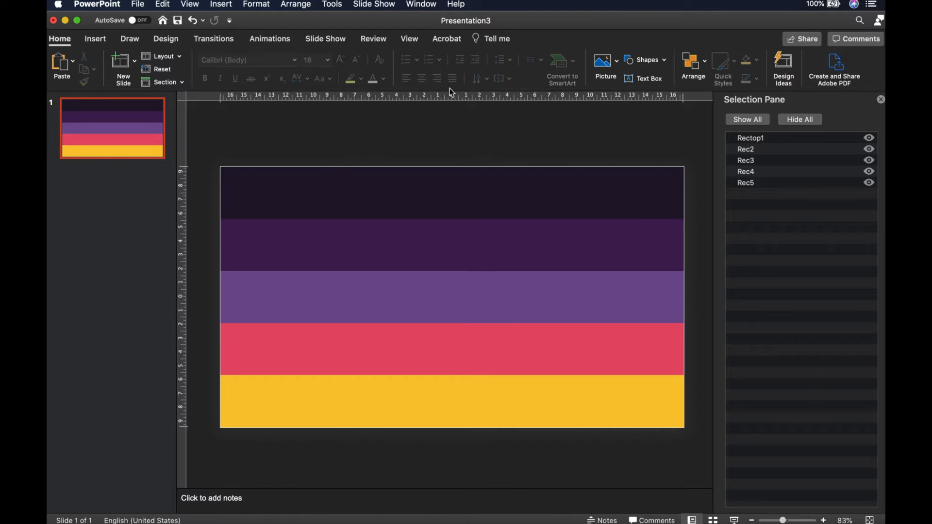
# Insert a text box above the slide containing the text TOPIC 1.
pyautogui.click(100, 40)
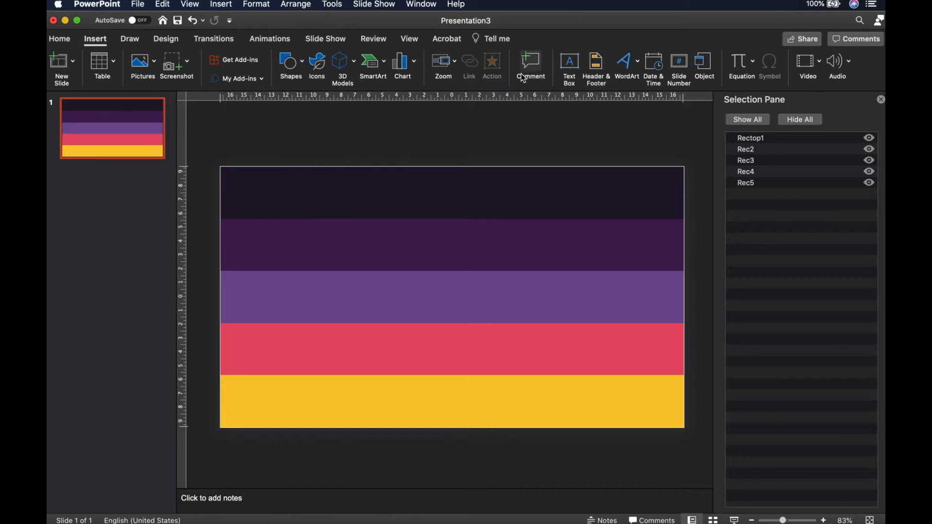
pyautogui.click(570, 65)
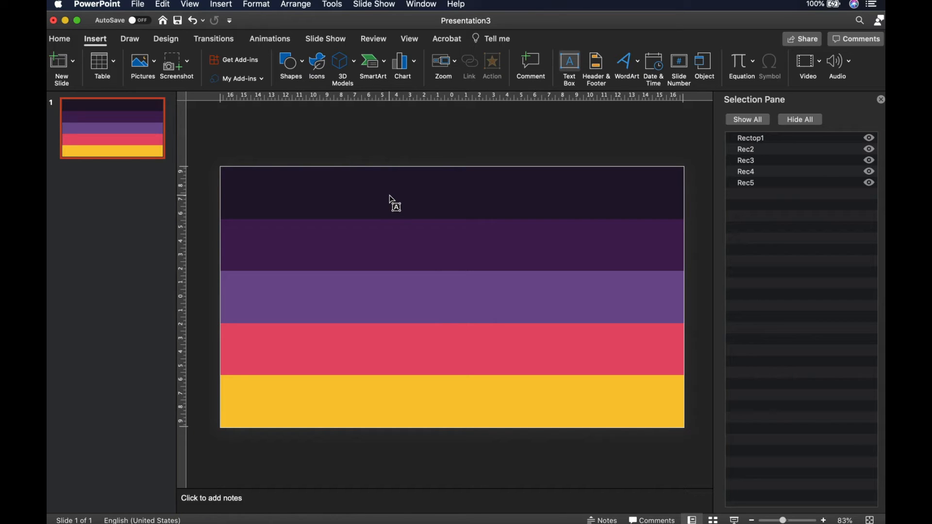
pyautogui.click(377, 128)
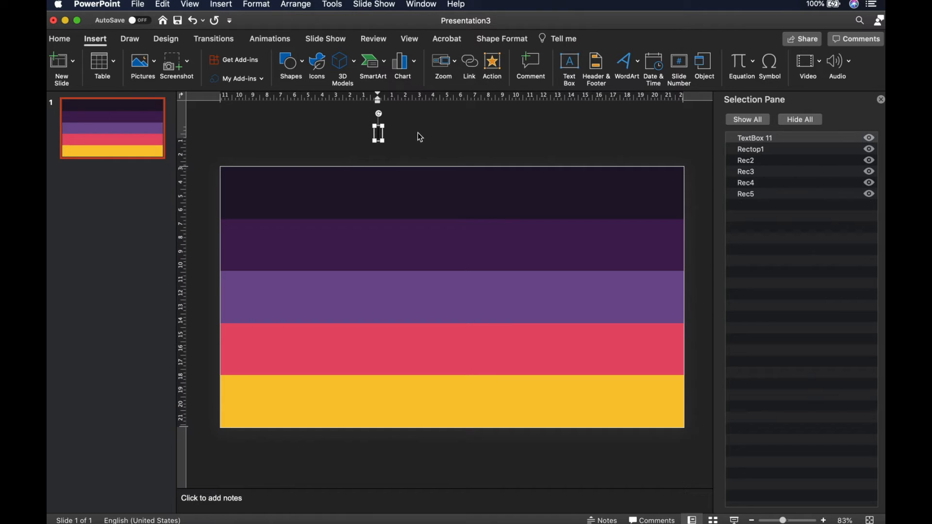
pyautogui.write('TOPIC')
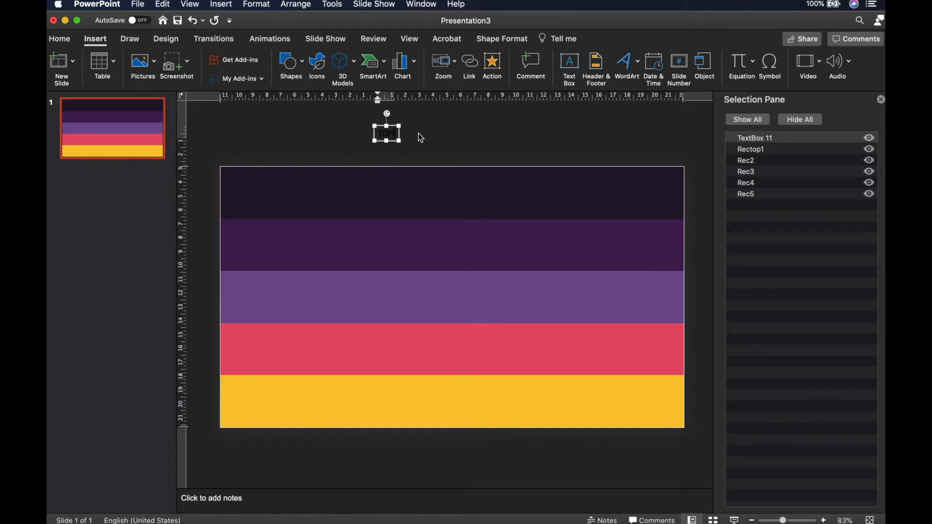
pyautogui.write(' 1')
pyautogui.click(399, 128)
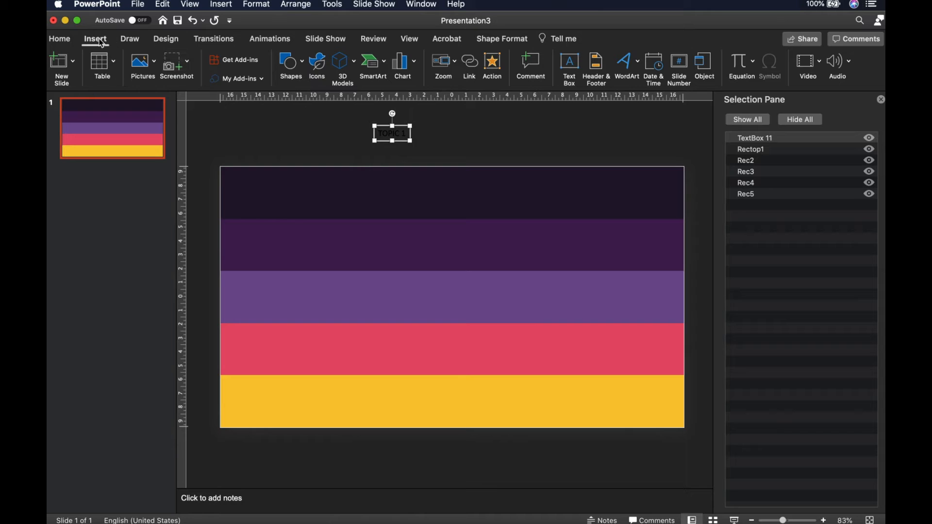
# Set the TOPIC 1 text to Avenir Heavy at 32 points.
pyautogui.click(69, 42)
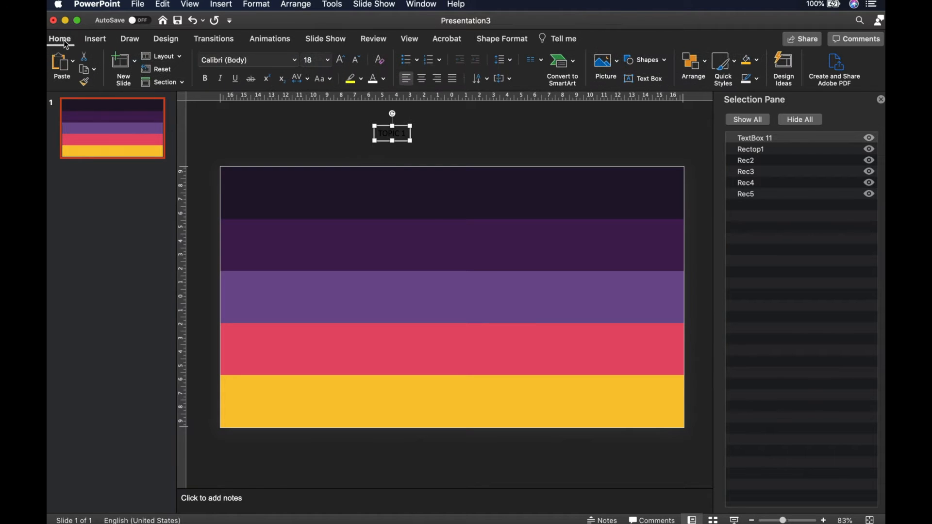
pyautogui.click(295, 62)
pyautogui.moveTo(285, 155)
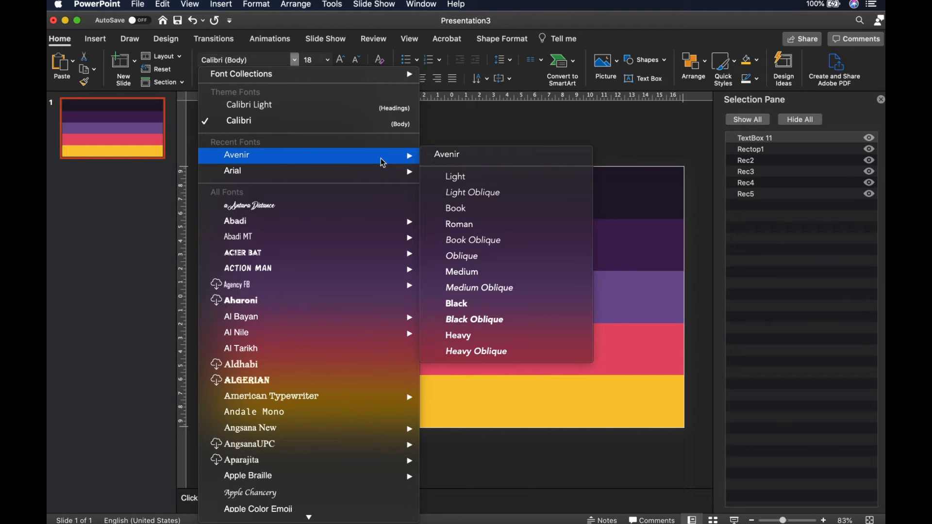
pyautogui.click(476, 337)
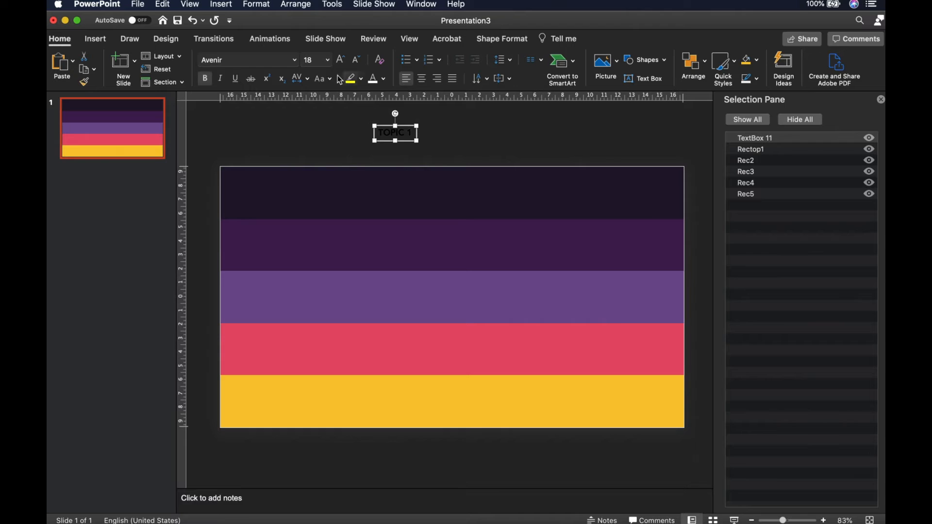
pyautogui.click(344, 61)
pyautogui.click(343, 61)
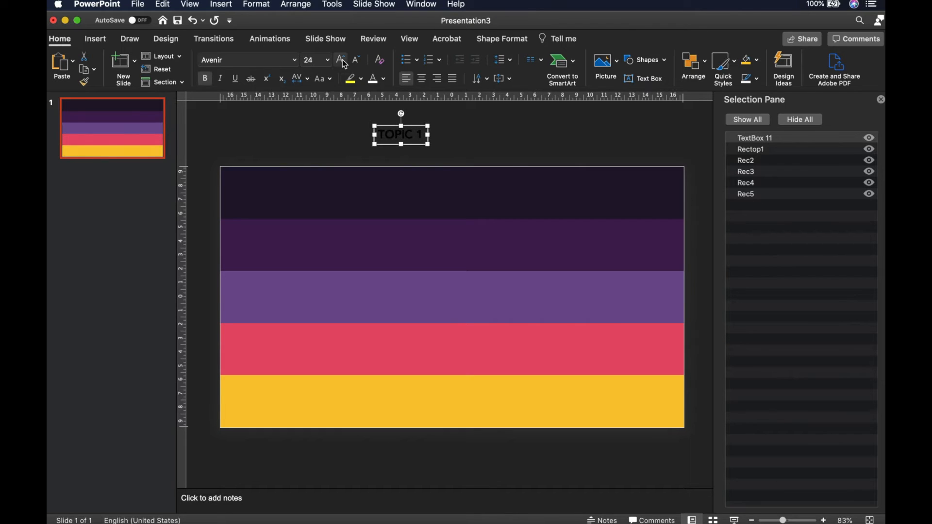
pyautogui.click(343, 62)
pyautogui.click(344, 61)
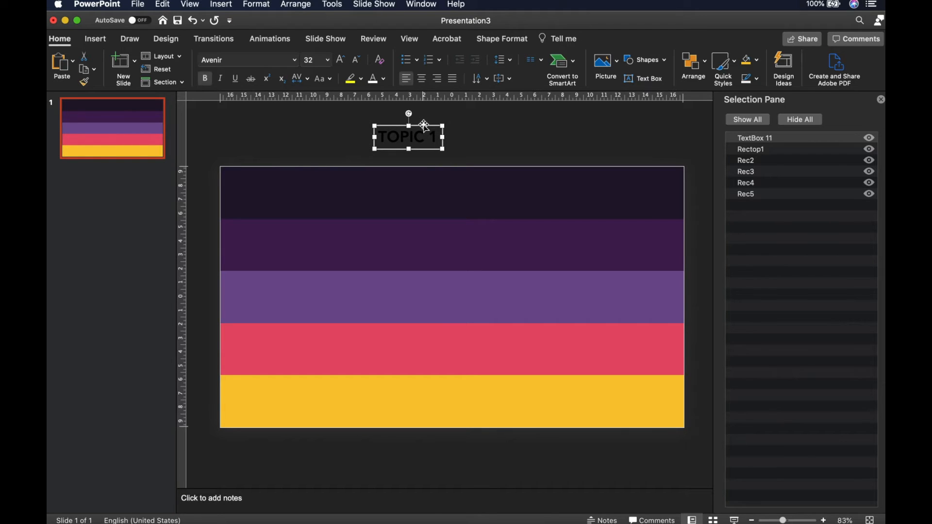
# Move the TOPIC 1 text box onto the top band and colour its text white.
pyautogui.moveTo(425, 127); pyautogui.dragTo(462, 182)
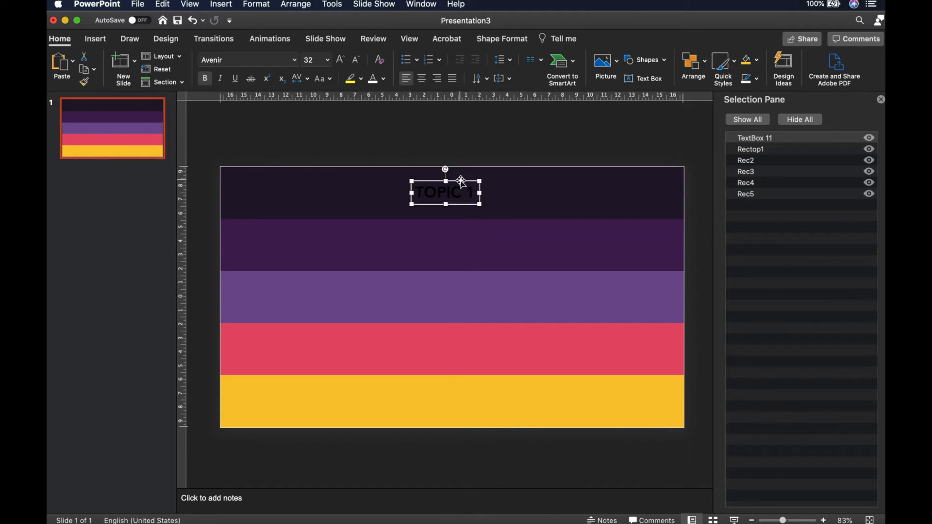
pyautogui.click(384, 81)
pyautogui.click(376, 111)
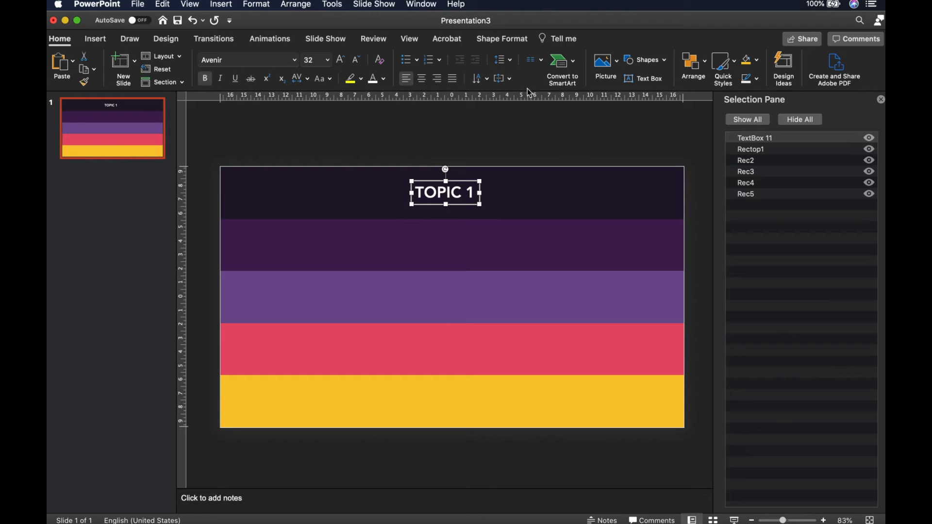
# Centre the TOPIC 1 text box horizontally on the slide and leave the whole box selected.
pyautogui.click(695, 64)
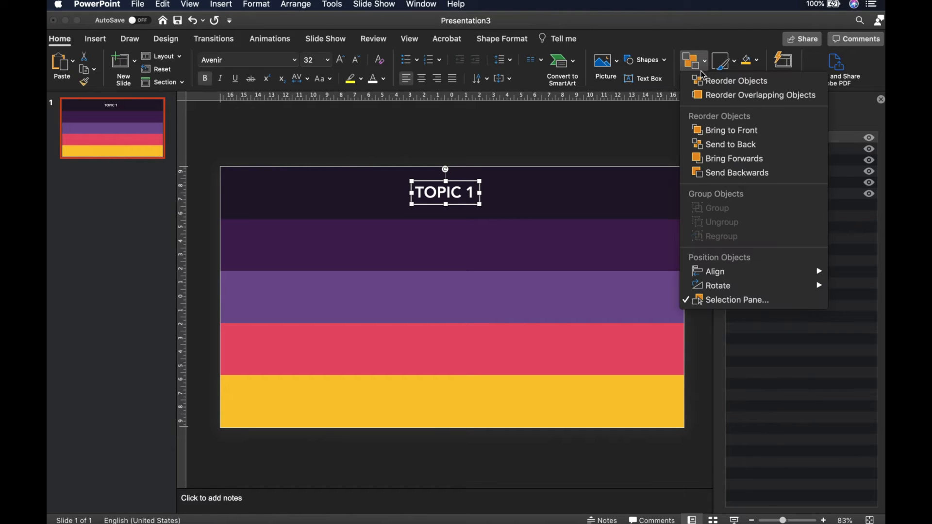
pyautogui.moveTo(728, 271)
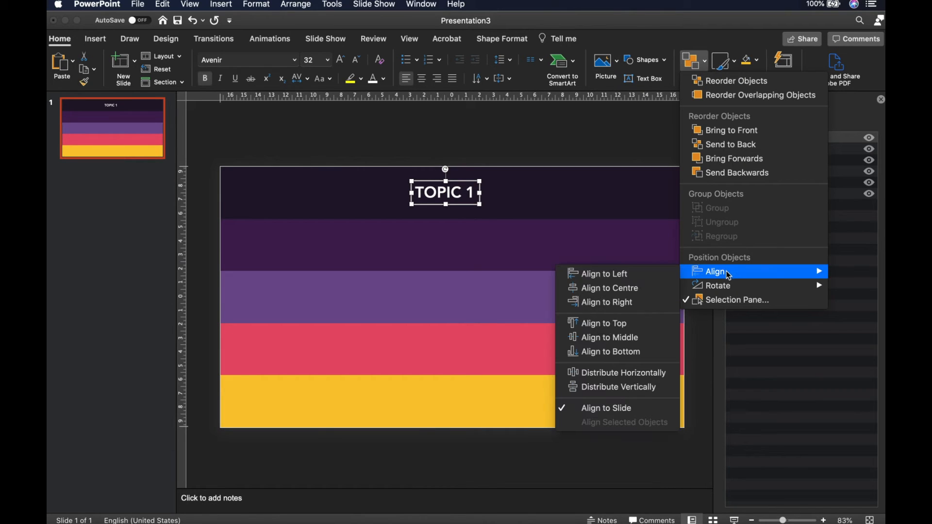
pyautogui.click(621, 287)
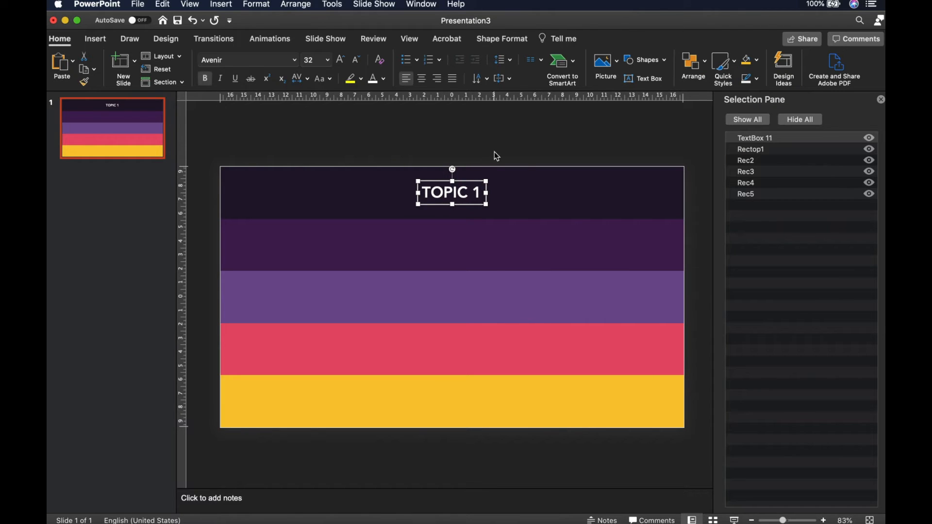
pyautogui.click(497, 156)
pyautogui.click(457, 187)
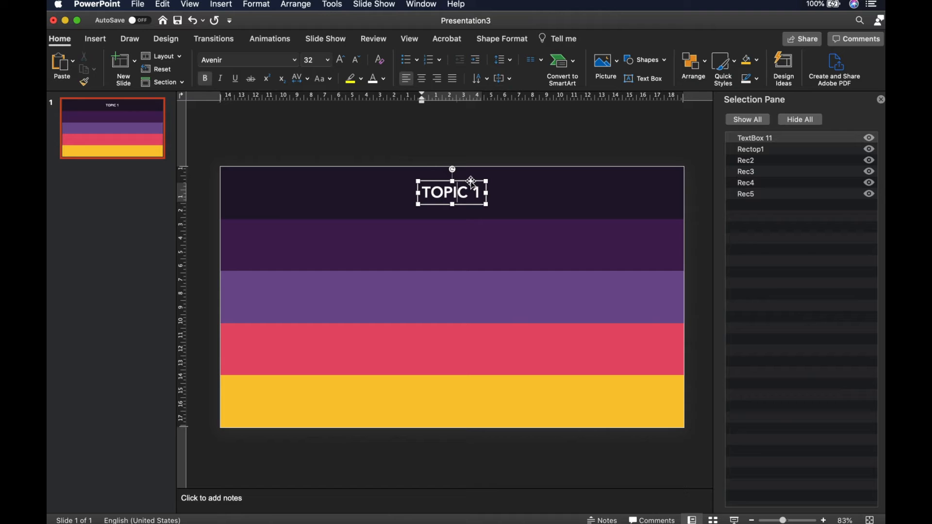
pyautogui.click(471, 182)
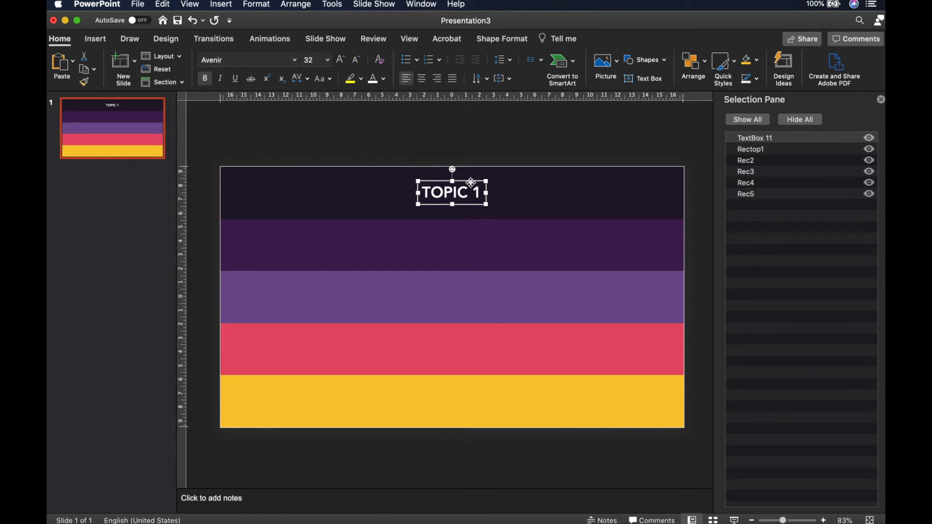
# Duplicate the TOPIC 1 title onto the four lower bands and renumber the copies TOPIC 2, TOPIC 3, TOPIC 4 and TOPIC 5.
pyautogui.moveTo(471, 183); pyautogui.dragTo(460, 336)
pyautogui.moveTo(462, 342); pyautogui.dragTo(467, 388)
pyautogui.doubleClick(477, 245)
pyautogui.write('2')
pyautogui.doubleClick(479, 297)
pyautogui.write('3')
pyautogui.doubleClick(486, 342)
pyautogui.write('4')
pyautogui.doubleClick(478, 399)
pyautogui.write('5')
pyautogui.moveTo(454, 386); pyautogui.dragTo(475, 395)
pyautogui.click(472, 289)
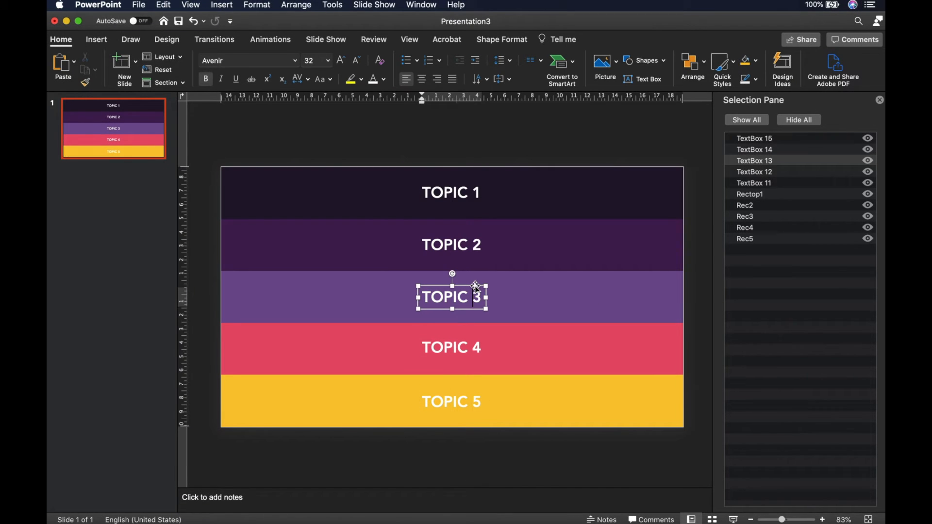
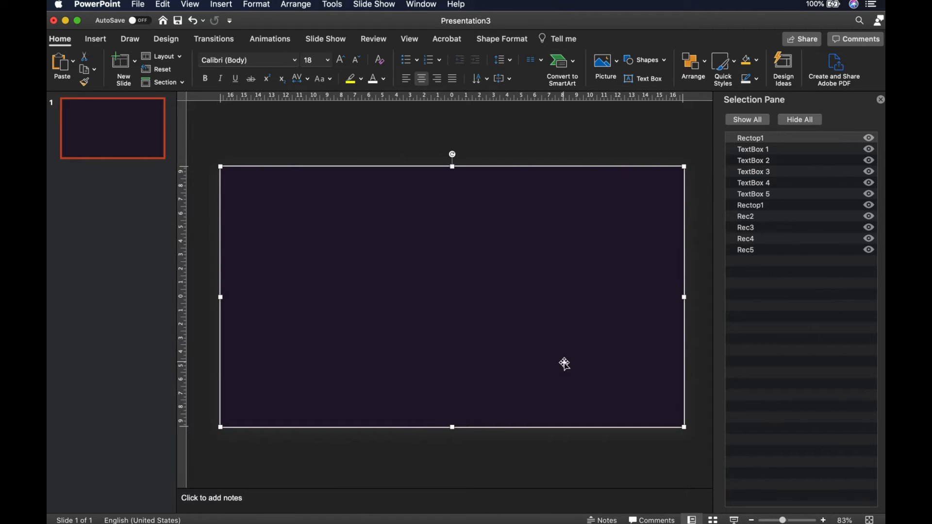
# Rename the full-slide dark rectangle Rectop1copy and place it directly behind TextBox 1 in the stacking order.
pyautogui.doubleClick(766, 138)
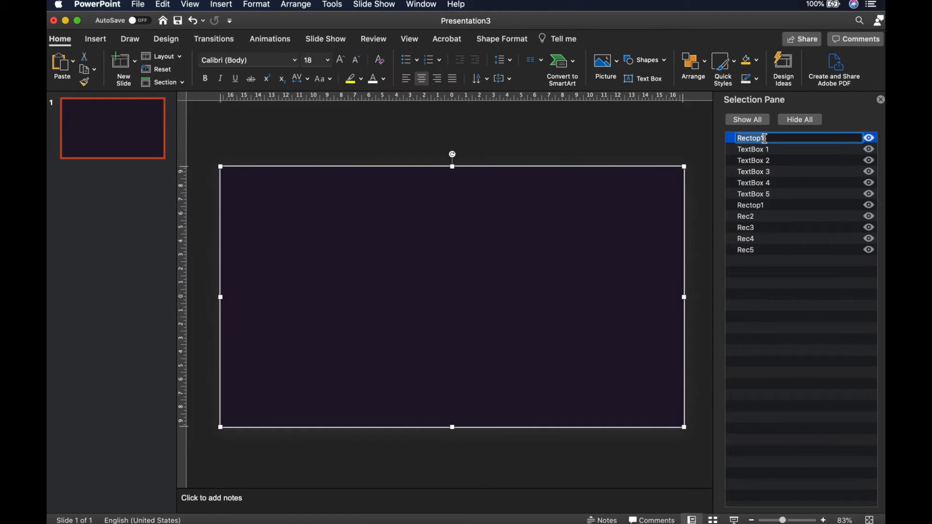
pyautogui.click(775, 138)
pyautogui.click(781, 149)
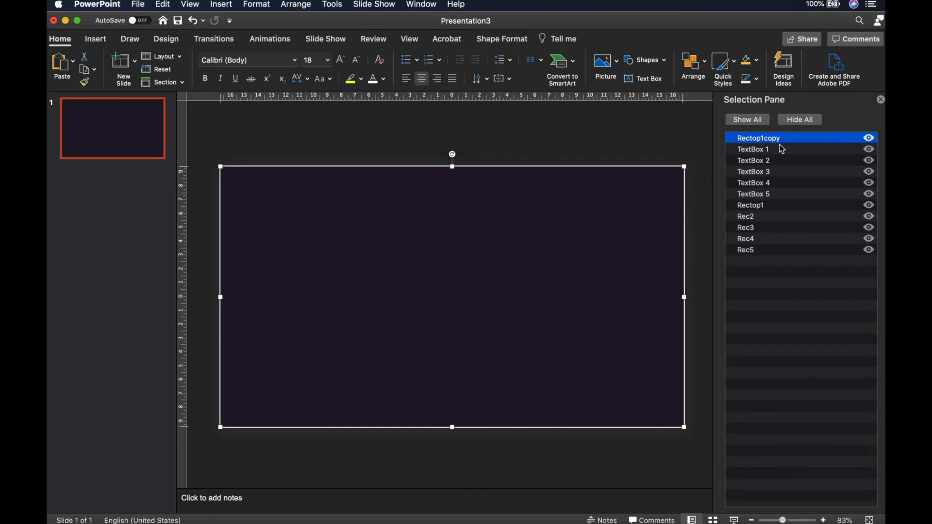
pyautogui.click(786, 138)
pyautogui.moveTo(779, 143); pyautogui.dragTo(780, 159)
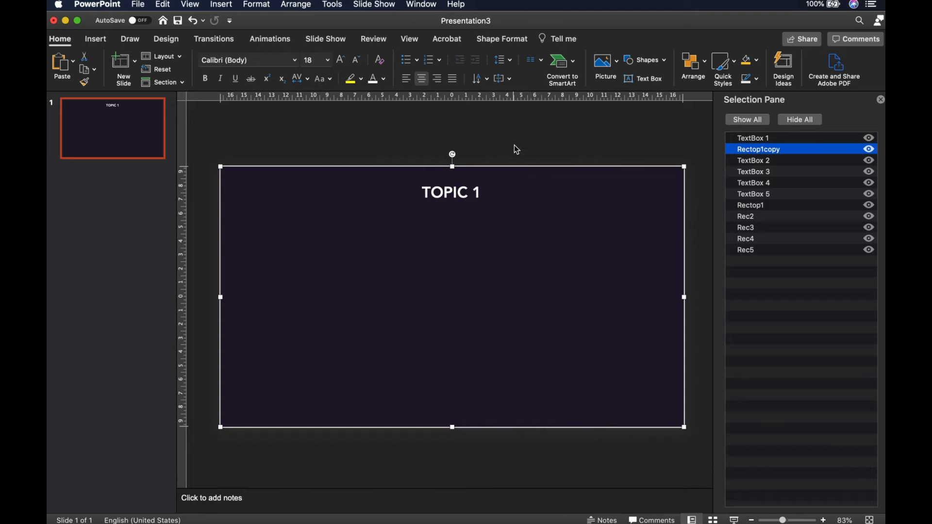
# Apply a Wipe entrance animation with the direction From Top to Rectop1copy, with the list of animations displayed.
pyautogui.click(283, 47)
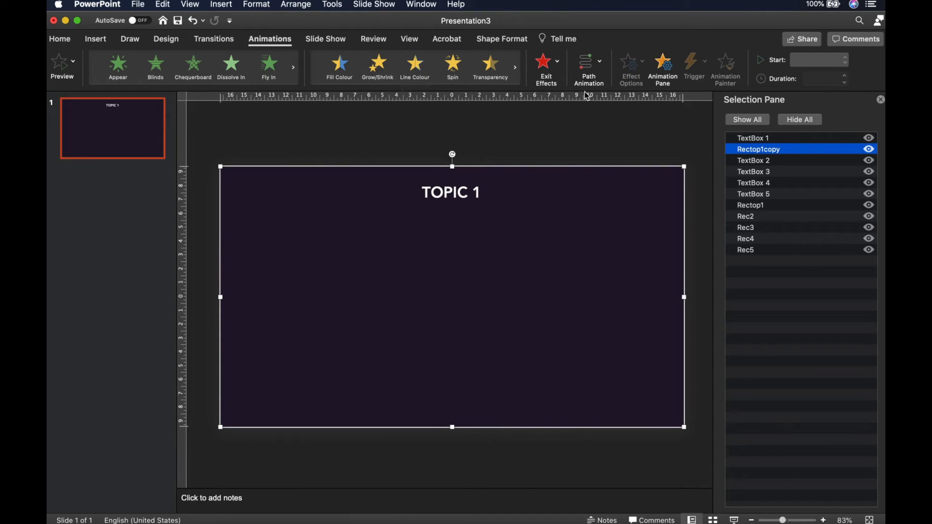
pyautogui.click(670, 65)
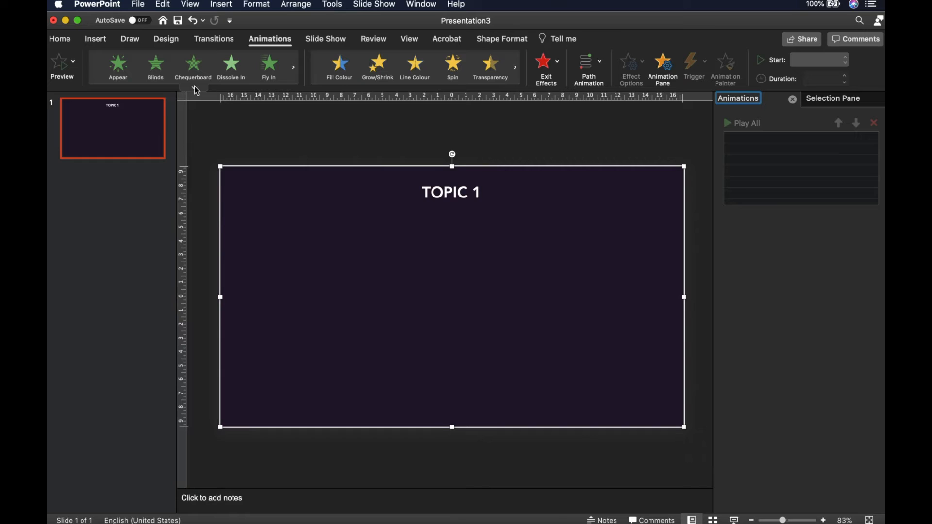
pyautogui.click(302, 221)
pyautogui.click(195, 90)
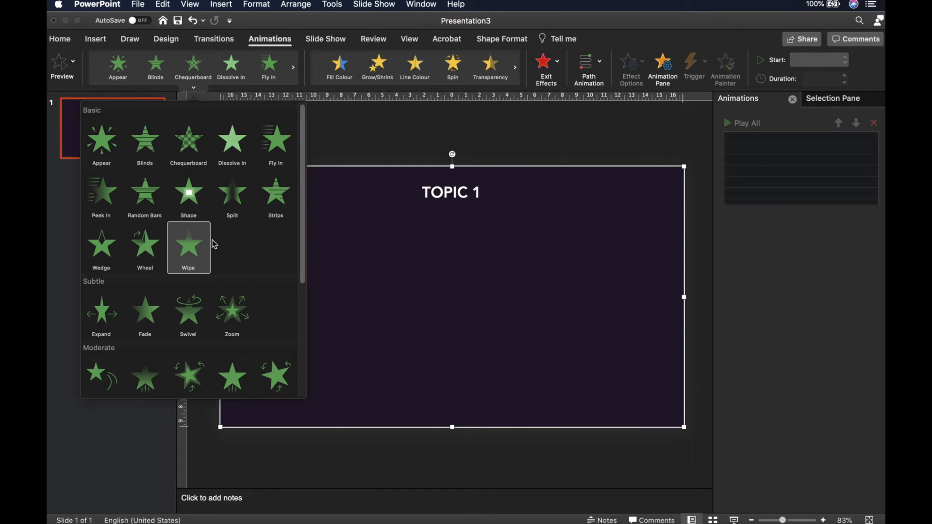
pyautogui.click(185, 255)
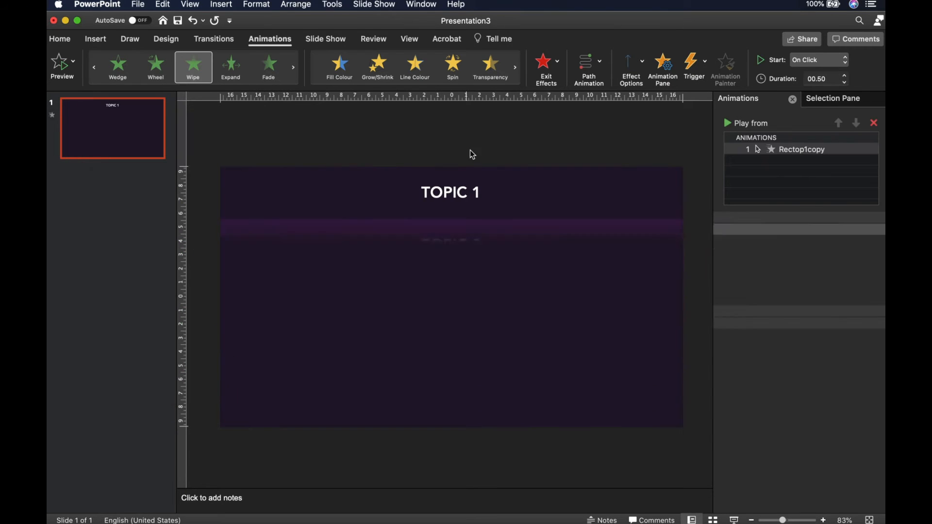
pyautogui.click(636, 78)
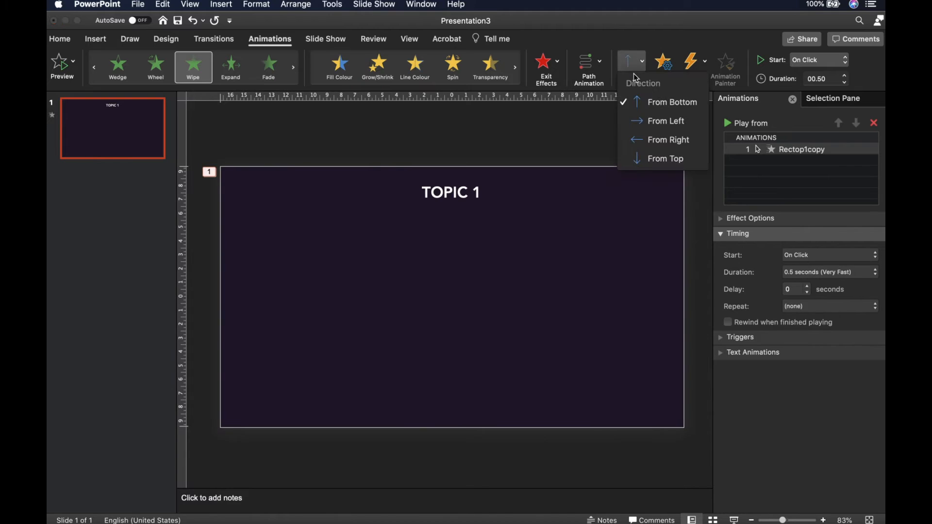
pyautogui.click(659, 160)
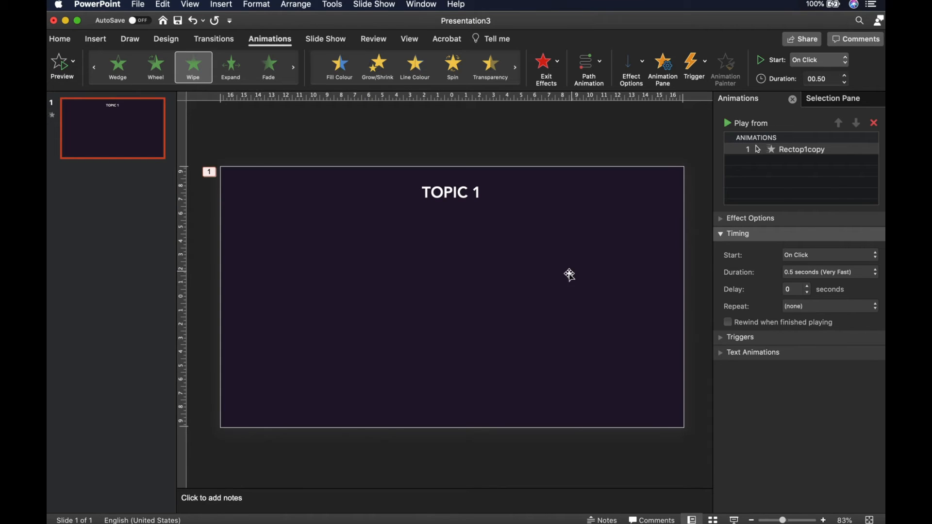
# Set the duration of the Rectop1copy wipe animation to 0.6 seconds.
pyautogui.click(722, 235)
pyautogui.click(722, 235)
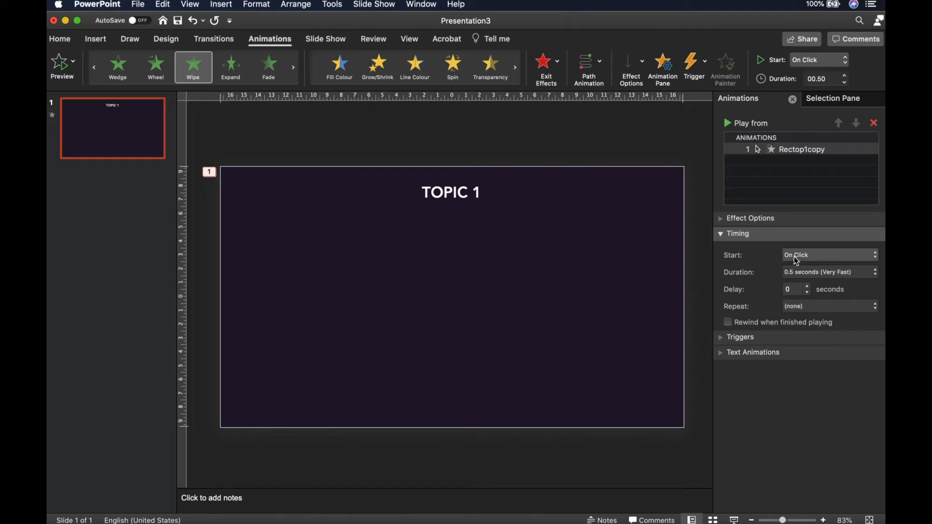
pyautogui.click(802, 272)
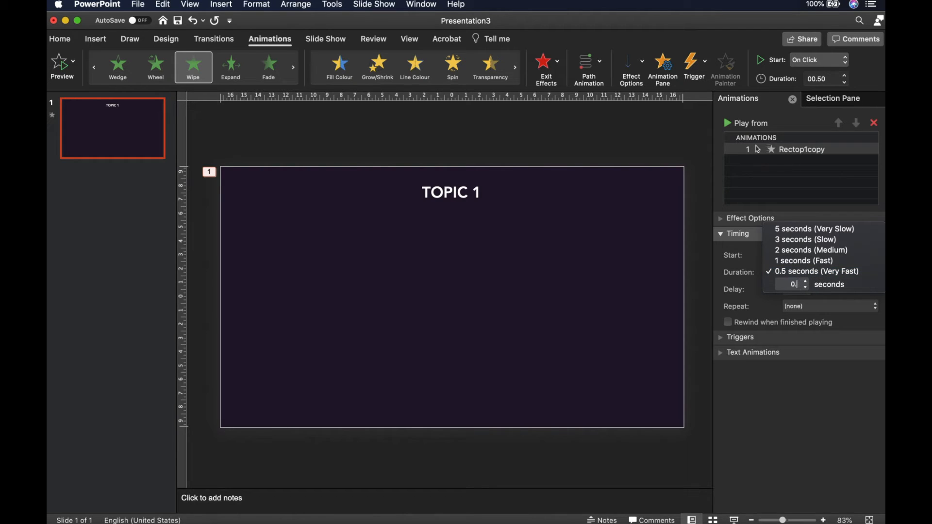
pyautogui.press('Return')
pyautogui.click(772, 310)
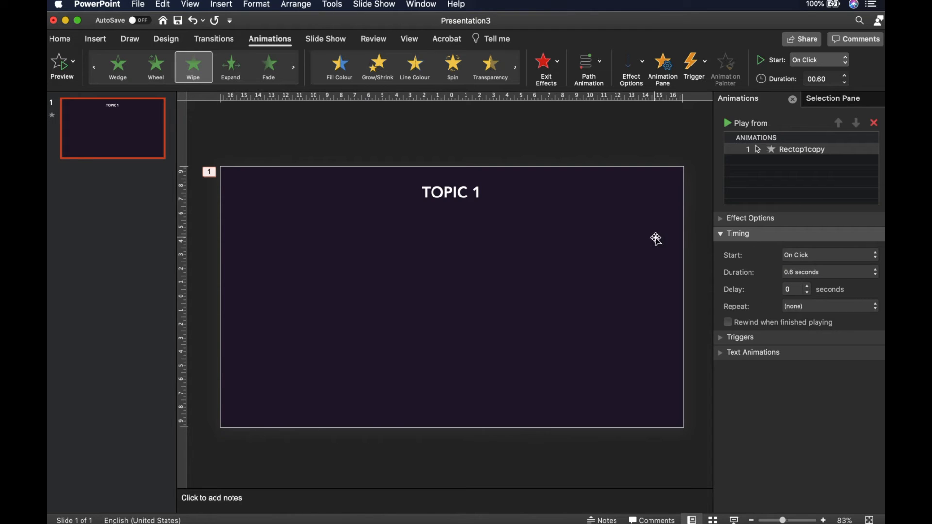
# Play the slide show to check the wipe animation over the bands, and return to editing.
pyautogui.click(734, 520)
pyautogui.click(544, 316)
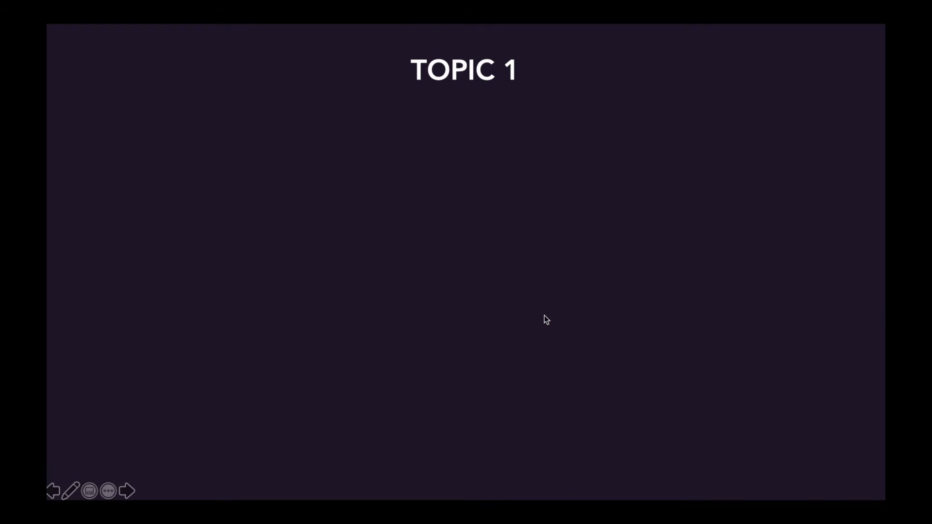
pyautogui.click(544, 316)
pyautogui.click(544, 316)
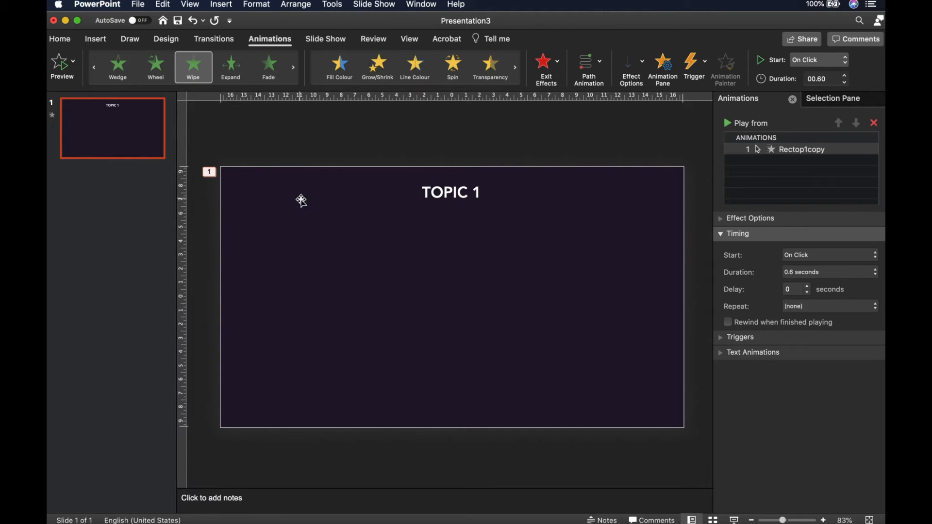
# Duplicate slide 1 and remove the Rectop1copy animation from the duplicate.
pyautogui.rightClick(140, 135)
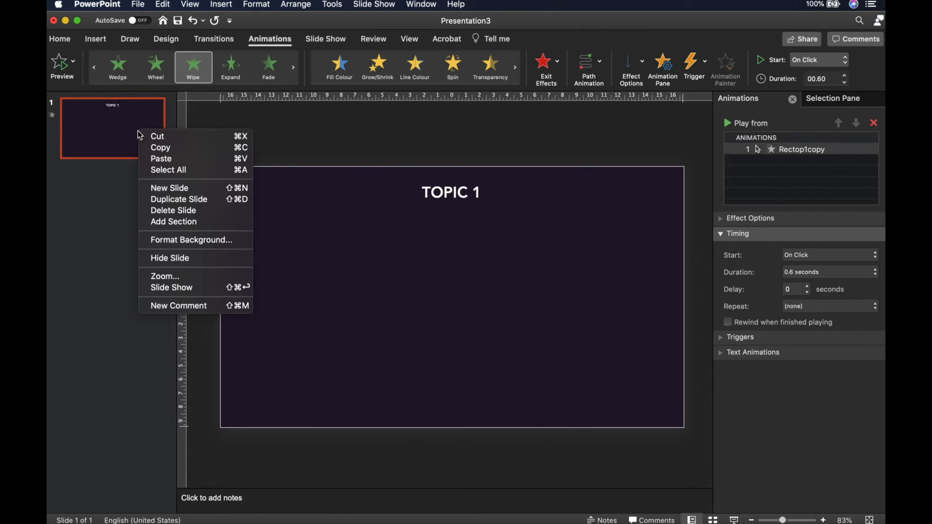
pyautogui.click(187, 201)
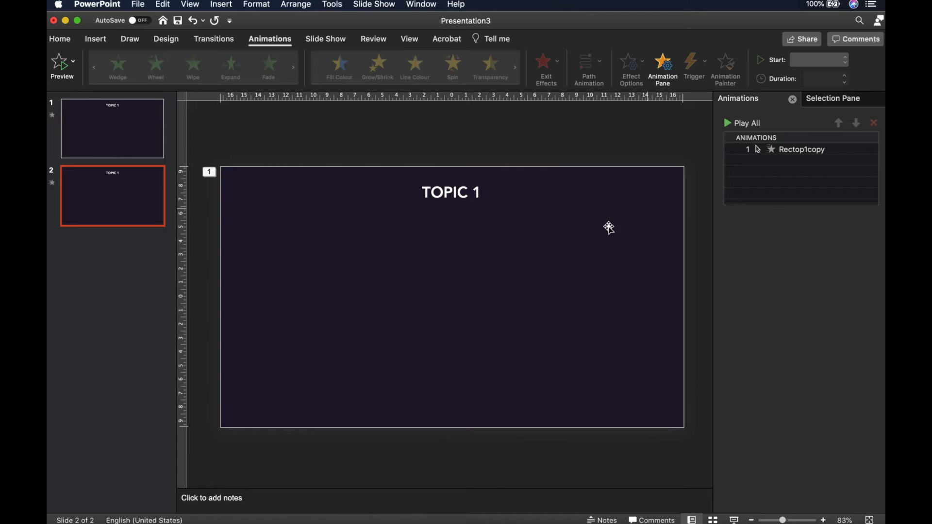
pyautogui.click(787, 151)
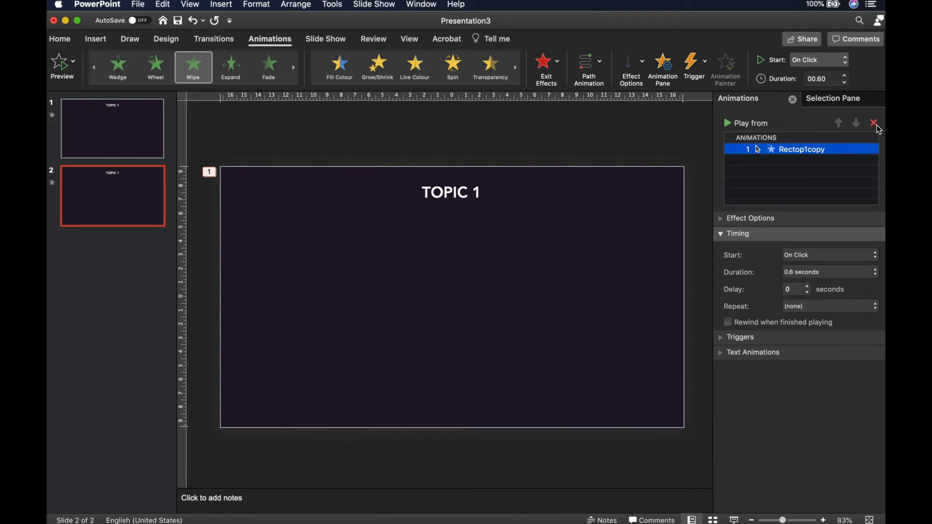
pyautogui.click(876, 124)
# Delete TextBox 2 to 5, Rectop1 and Rec2 to Rec5 from slide 2, keeping only TextBox 1 and Rectop1copy.
pyautogui.click(845, 101)
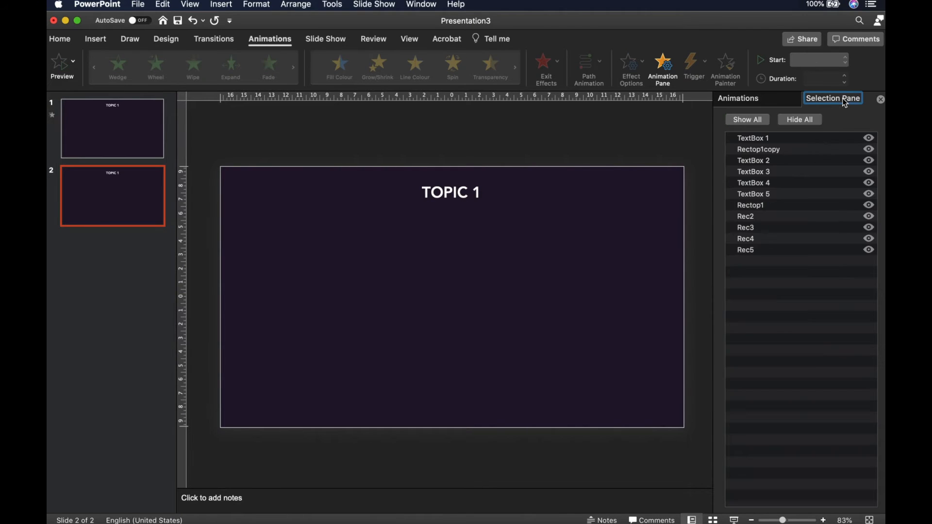
pyautogui.click(770, 162)
pyautogui.keyDown('shift'); pyautogui.click(753, 251); pyautogui.keyUp('shift')
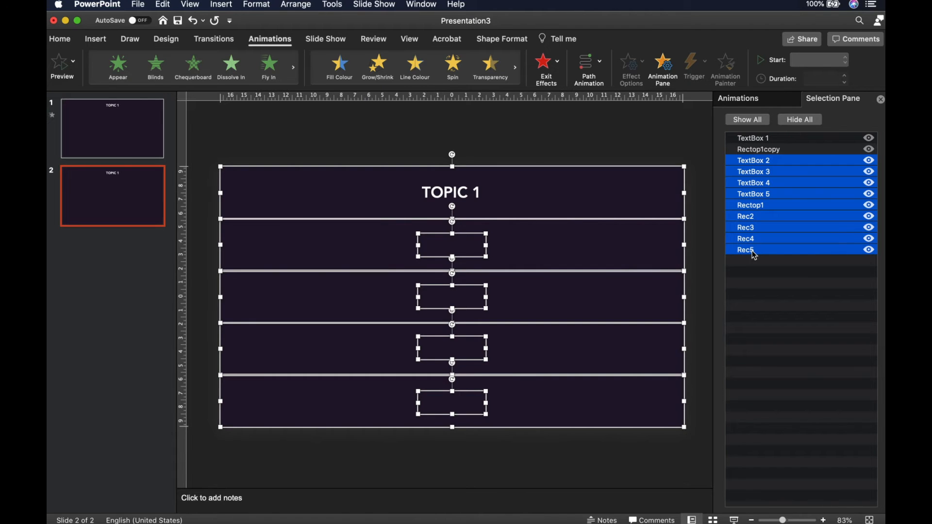
pyautogui.press('Delete')
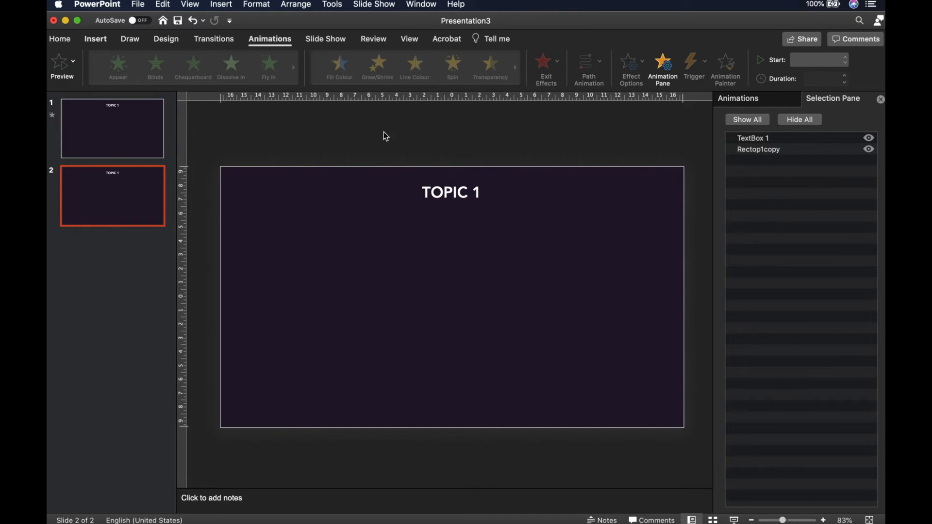
# Insert a text box below the TOPIC 1 title on slide 2 listing Point 1, Point 2 and Point 3, separated by blank lines.
pyautogui.click(567, 67)
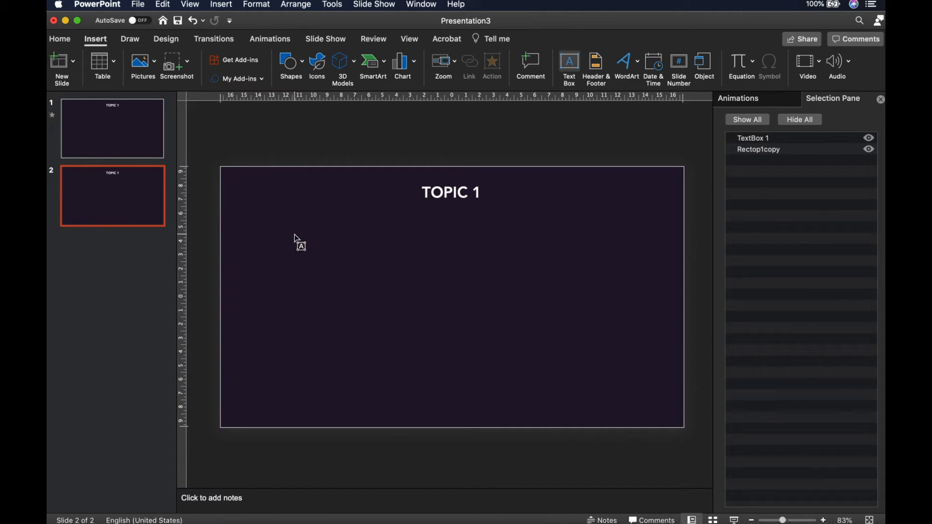
pyautogui.moveTo(291, 245); pyautogui.dragTo(529, 395)
pyautogui.write('Point')
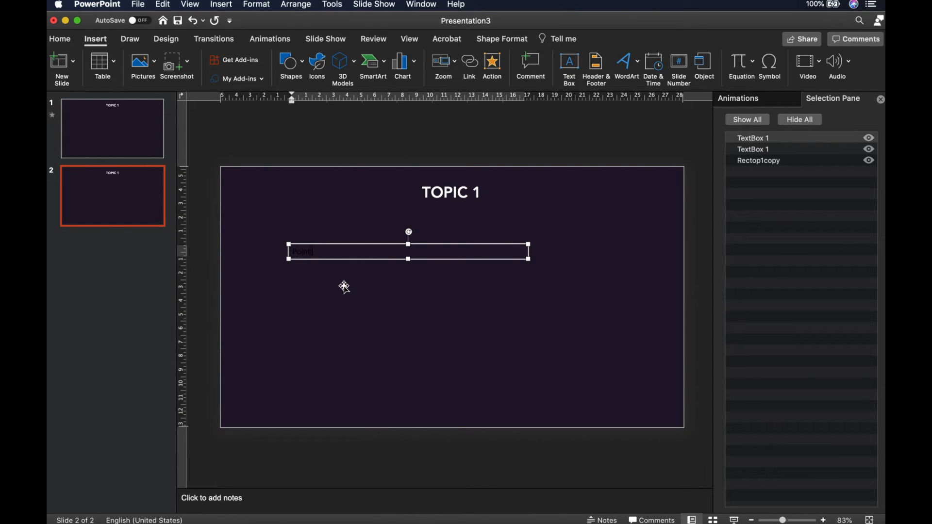
pyautogui.write(' 1')
pyautogui.press('Return')
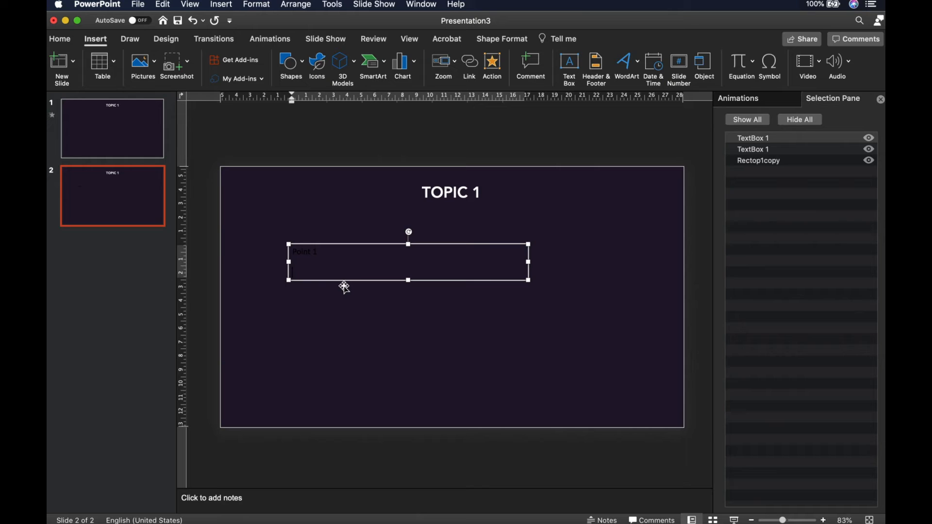
pyautogui.write('Point 2')
pyautogui.press('Return')
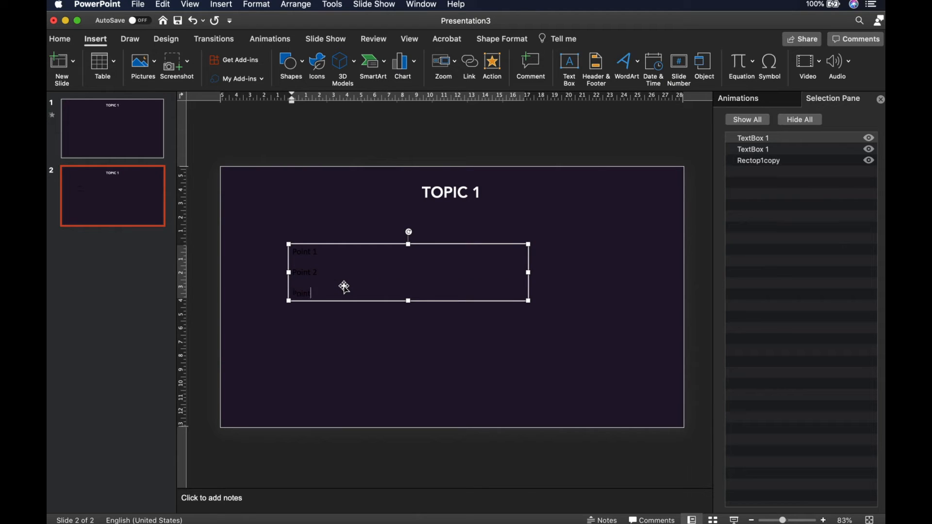
# Format the whole points text box as white Avenir at 36 points with round bullets.
pyautogui.click(349, 246)
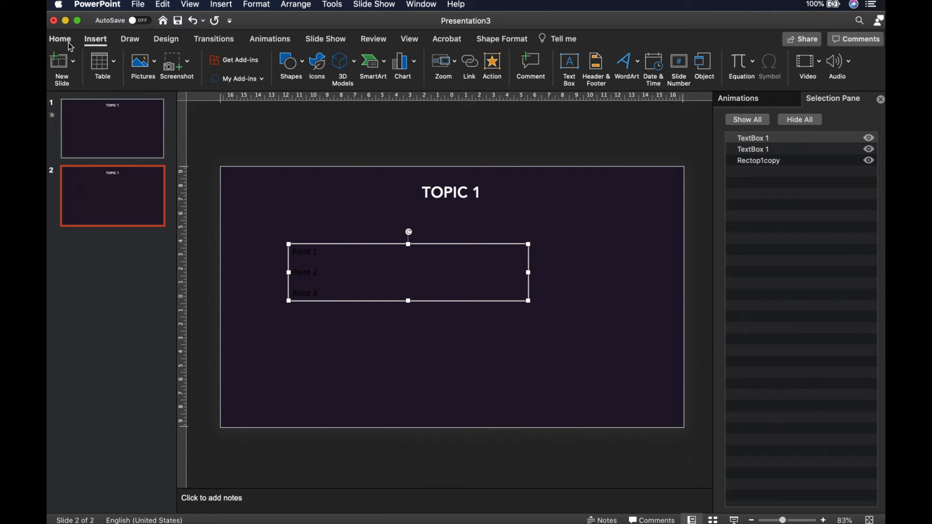
pyautogui.click(69, 46)
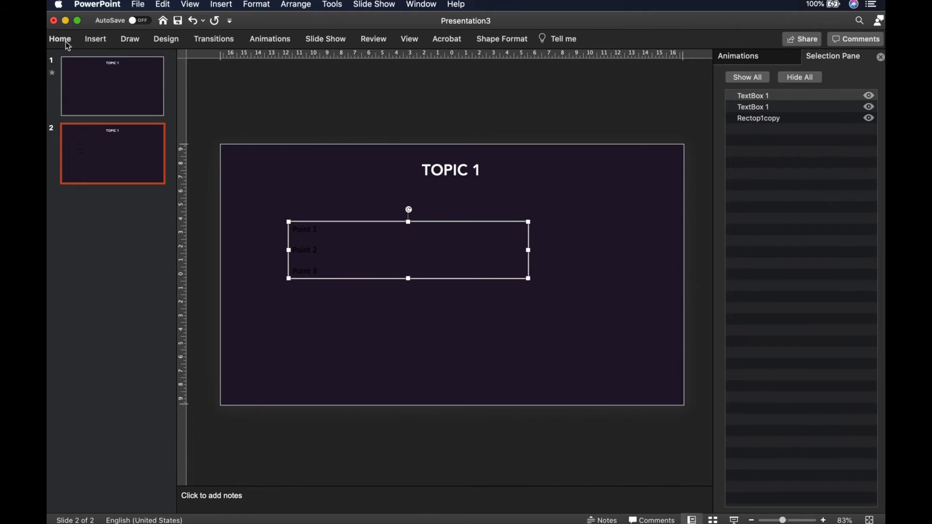
pyautogui.click(293, 61)
pyautogui.moveTo(302, 155)
pyautogui.click(478, 270)
pyautogui.click(373, 79)
pyautogui.click(340, 60)
pyautogui.click(340, 59)
pyautogui.click(341, 60)
pyautogui.click(341, 59)
pyautogui.click(341, 60)
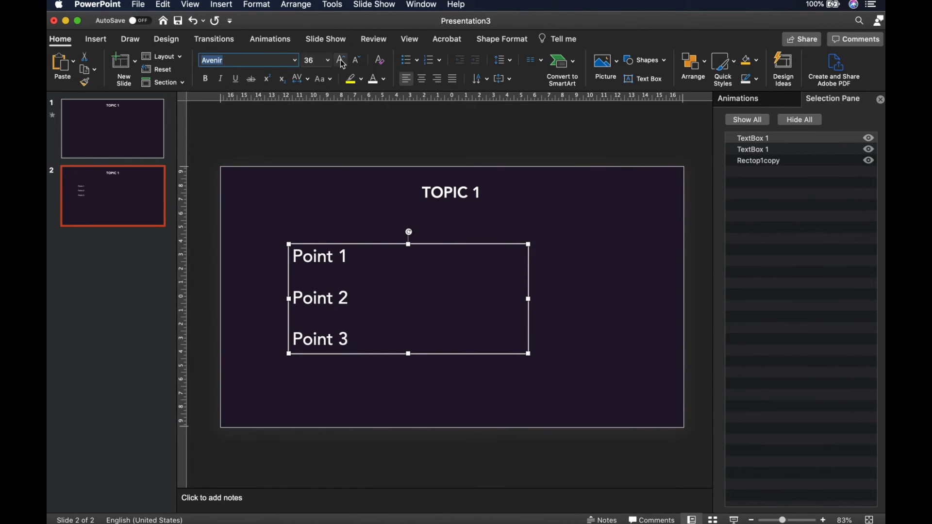
pyautogui.click(406, 59)
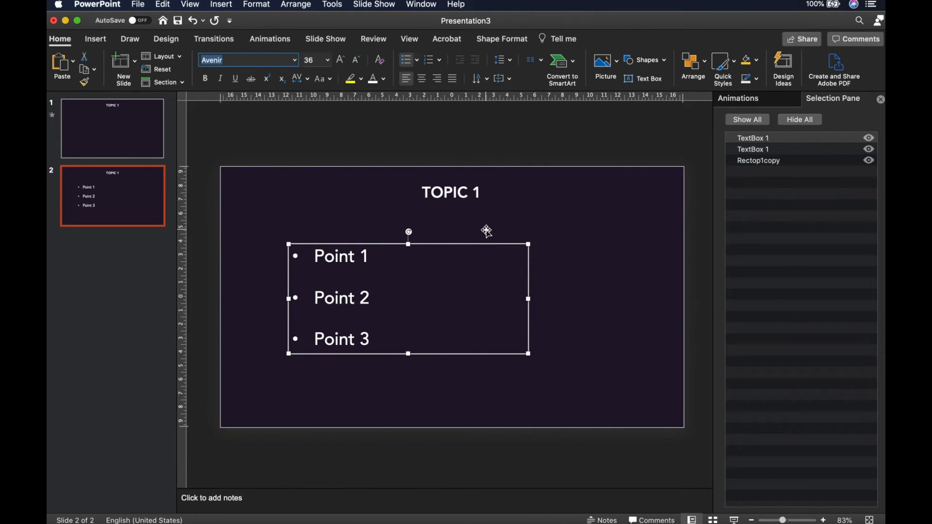
# Apply an Appear entrance animation to the bulleted points text box, sequenced By Paragraph.
pyautogui.click(278, 42)
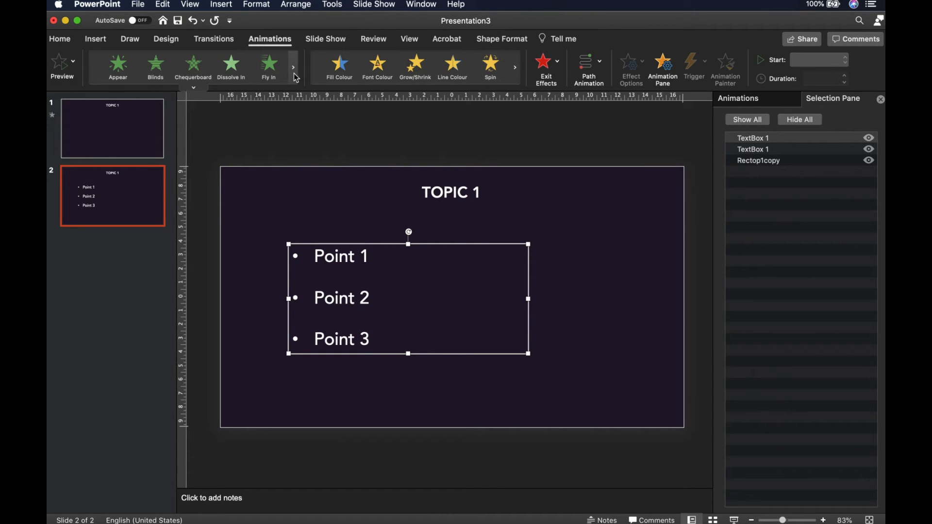
pyautogui.click(192, 88)
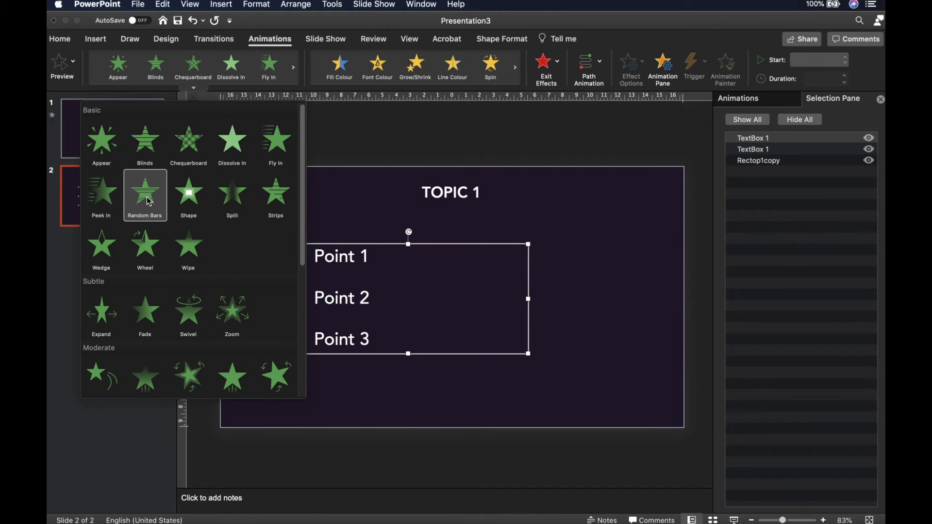
pyautogui.click(101, 142)
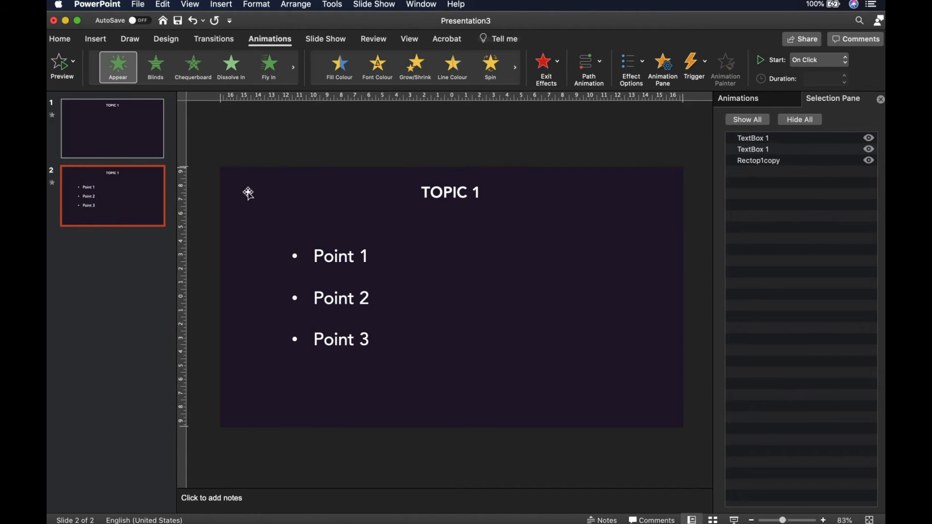
pyautogui.click(639, 69)
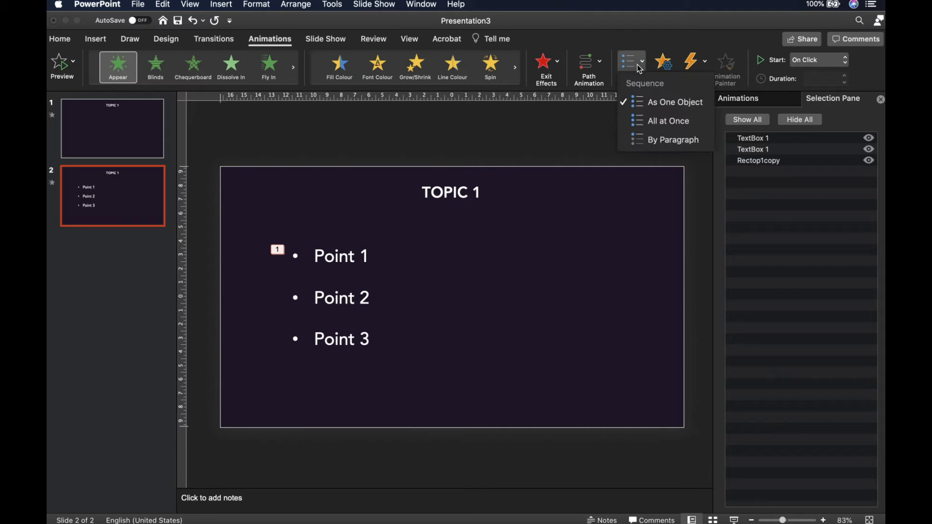
pyautogui.click(663, 140)
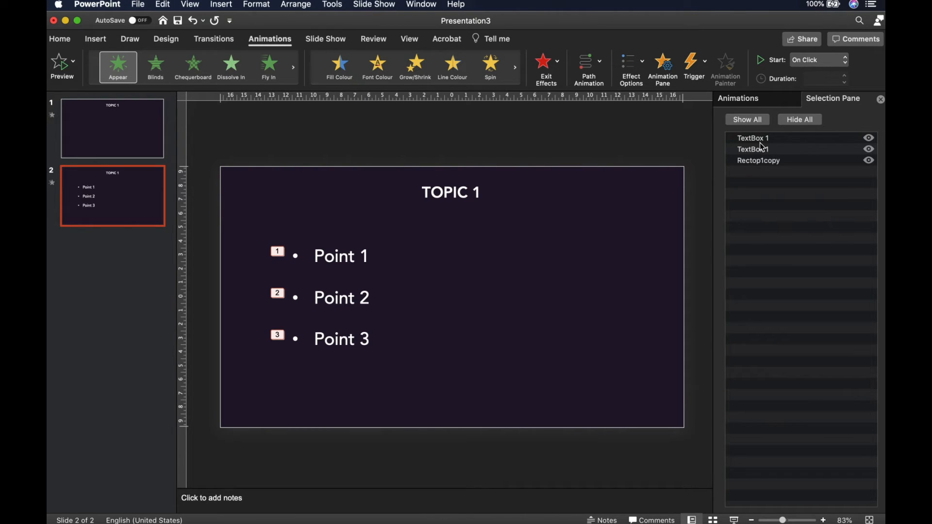
# Make Point 1's Appear animation on slide 2 start automatically without a click, leaving Point 2 and Point 3 On Click.
pyautogui.click(345, 258)
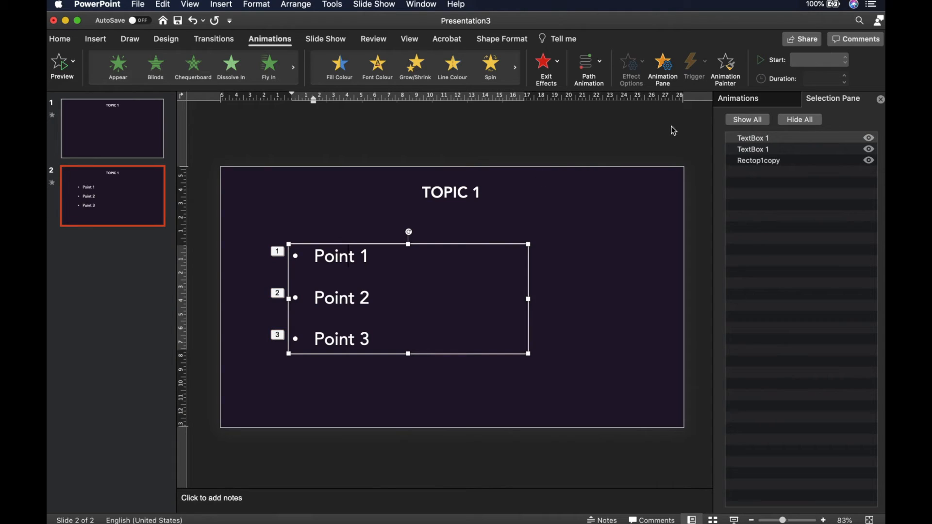
pyautogui.click(738, 99)
pyautogui.click(786, 153)
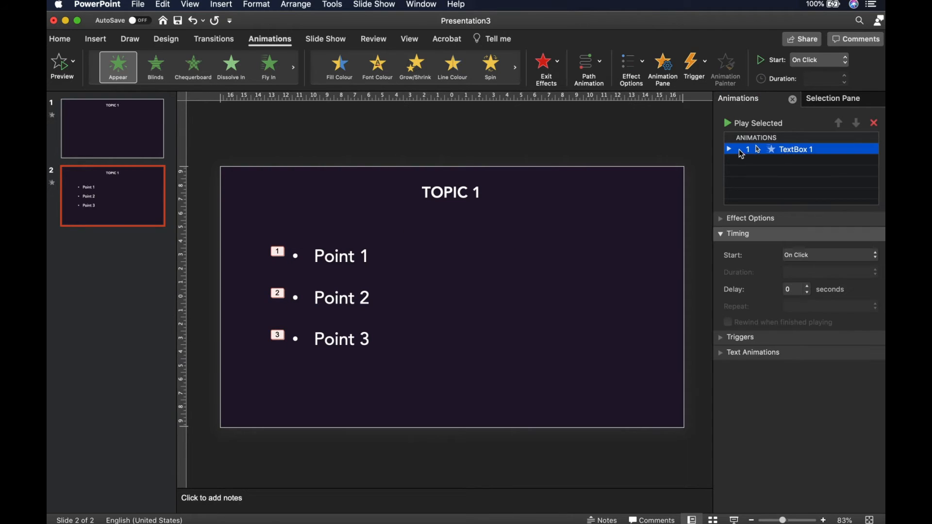
pyautogui.click(729, 149)
pyautogui.click(785, 163)
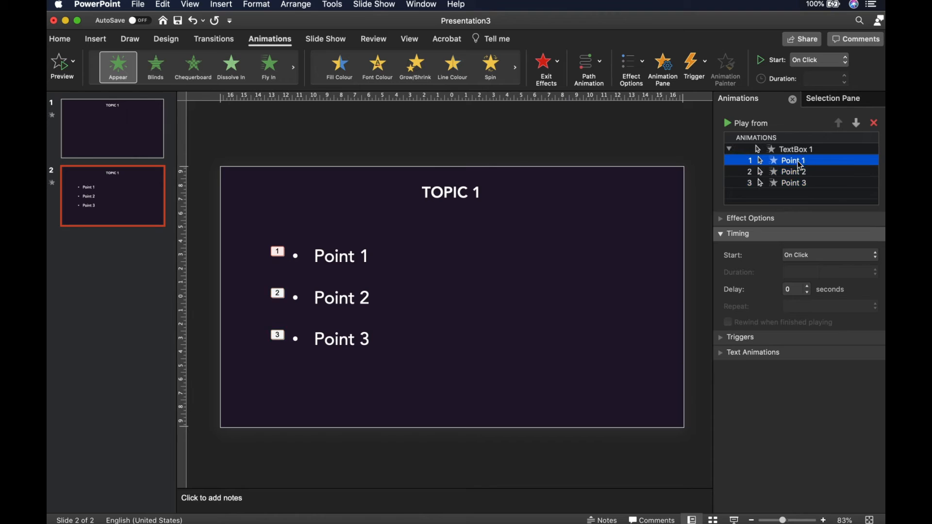
pyautogui.click(810, 255)
pyautogui.click(814, 266)
pyautogui.click(813, 175)
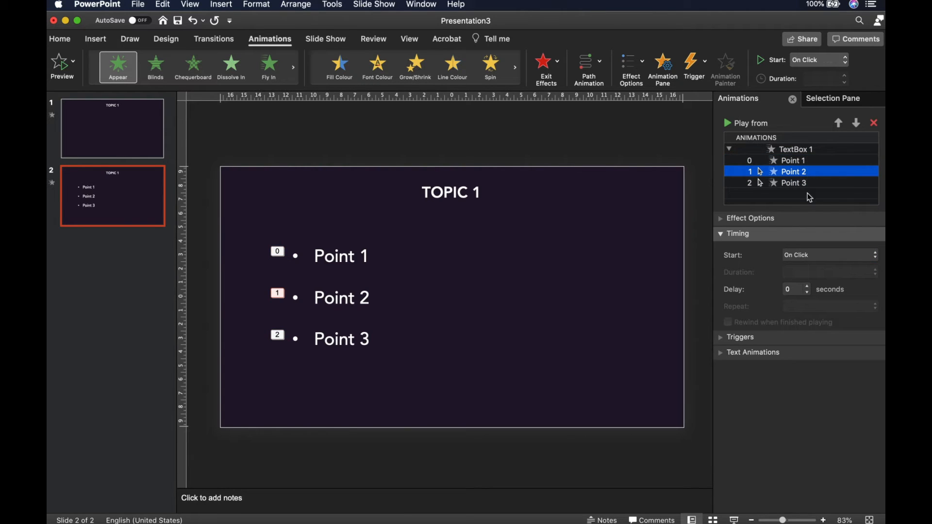
pyautogui.click(806, 188)
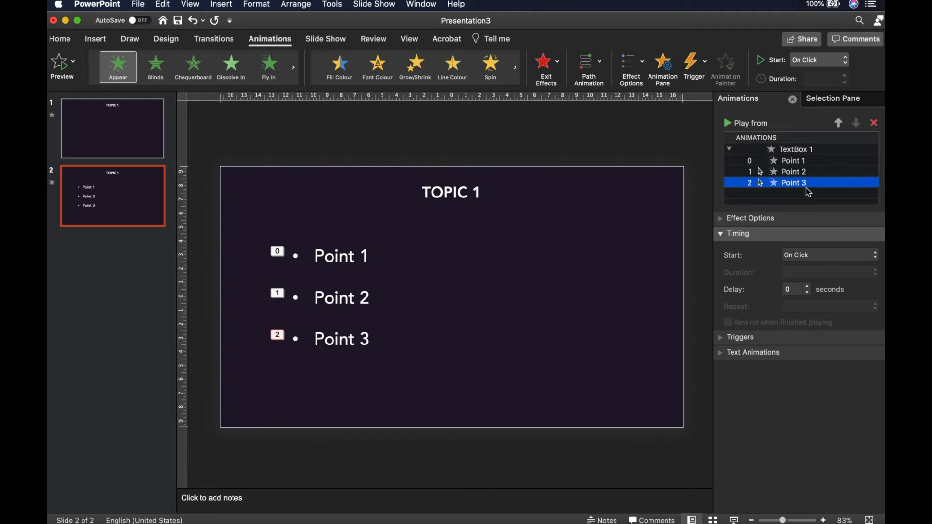
# Play the slide show from slide 1 through the TOPIC 1 expansion and the three bullet points.
pyautogui.click(124, 142)
pyautogui.click(734, 520)
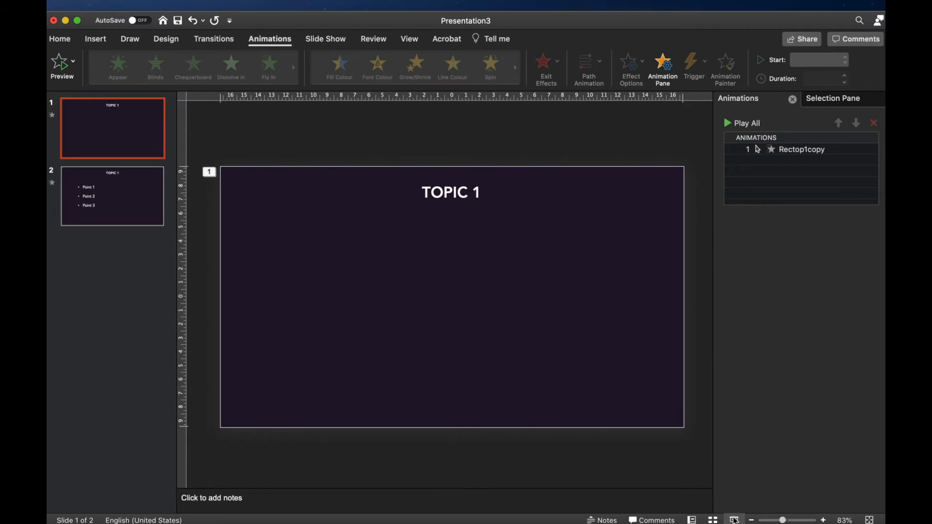
pyautogui.click(549, 304)
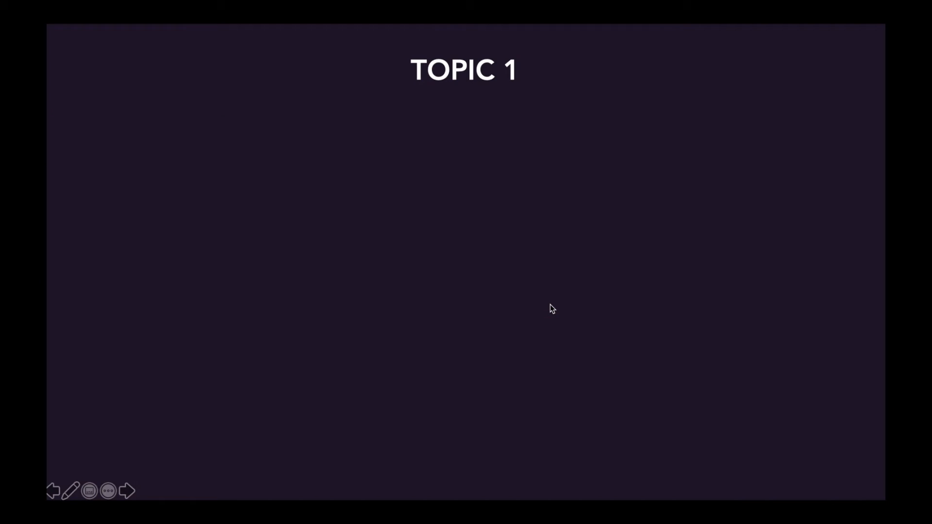
pyautogui.click(550, 304)
pyautogui.click(549, 304)
pyautogui.click(550, 305)
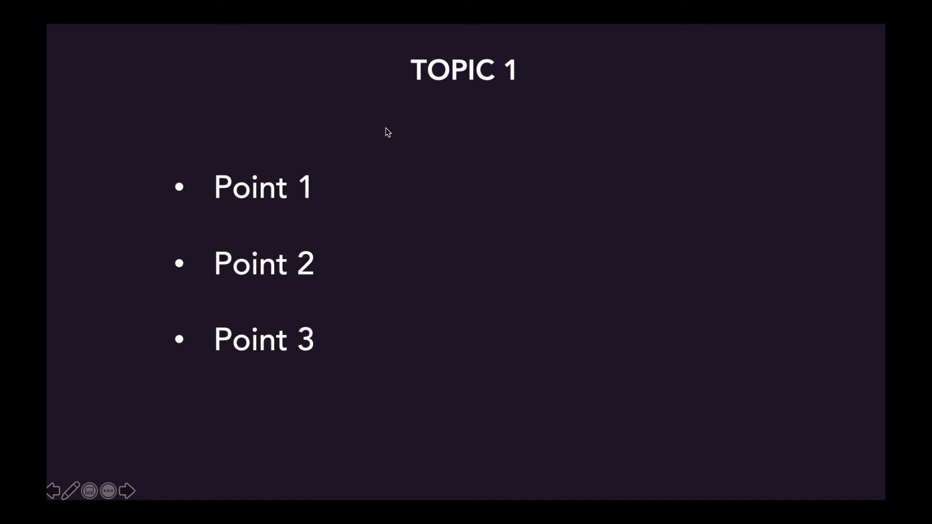
# Step the slide show back to the five-band overview, replay it through all three points, and exit at the end.
pyautogui.press('Left')
pyautogui.press('Left')
pyautogui.press('Left')
pyautogui.press('Left')
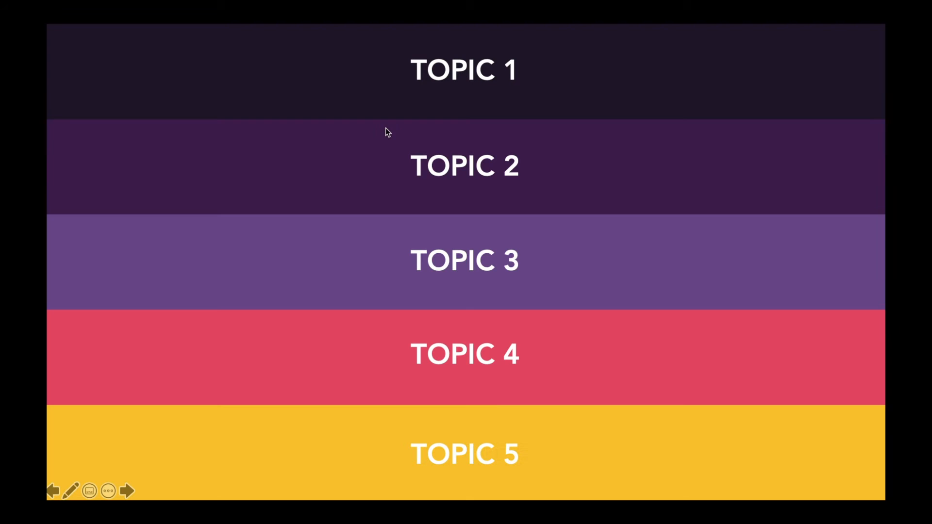
pyautogui.press('Right')
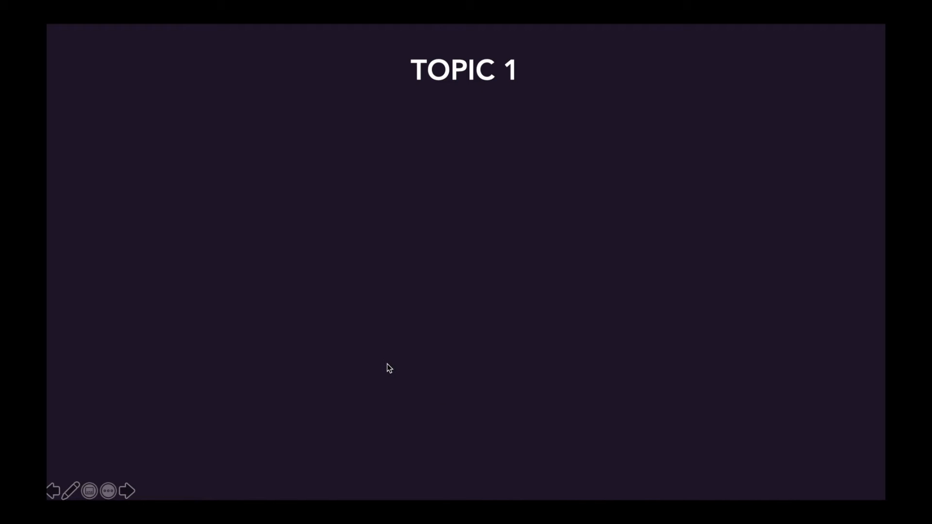
pyautogui.press('Right')
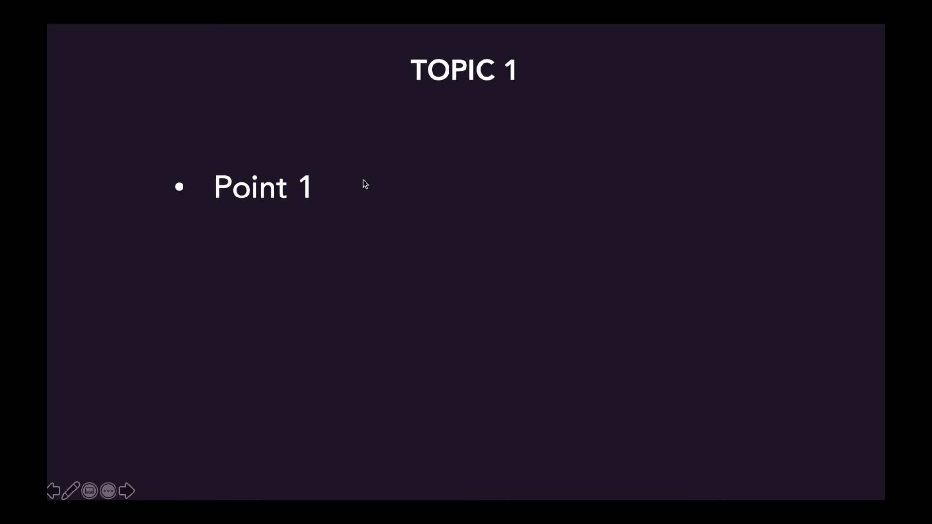
pyautogui.click(339, 206)
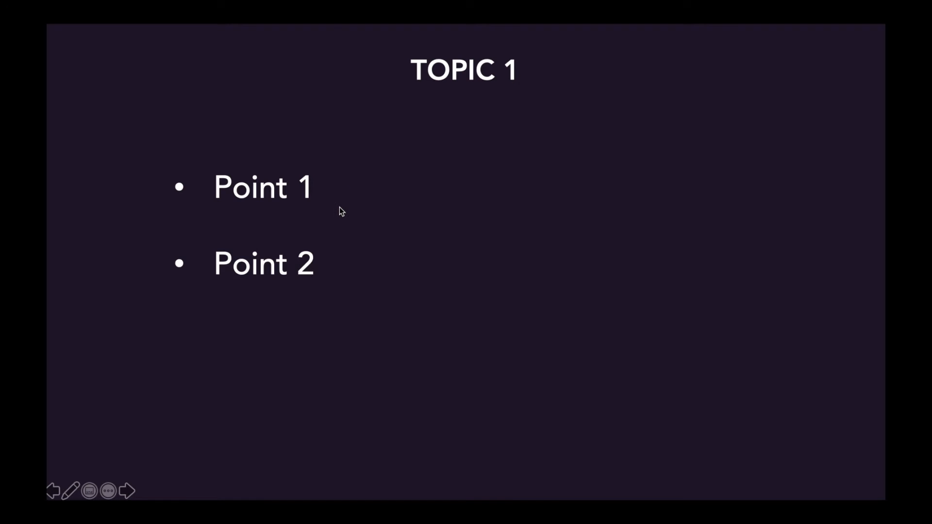
pyautogui.click(339, 206)
pyautogui.click(339, 207)
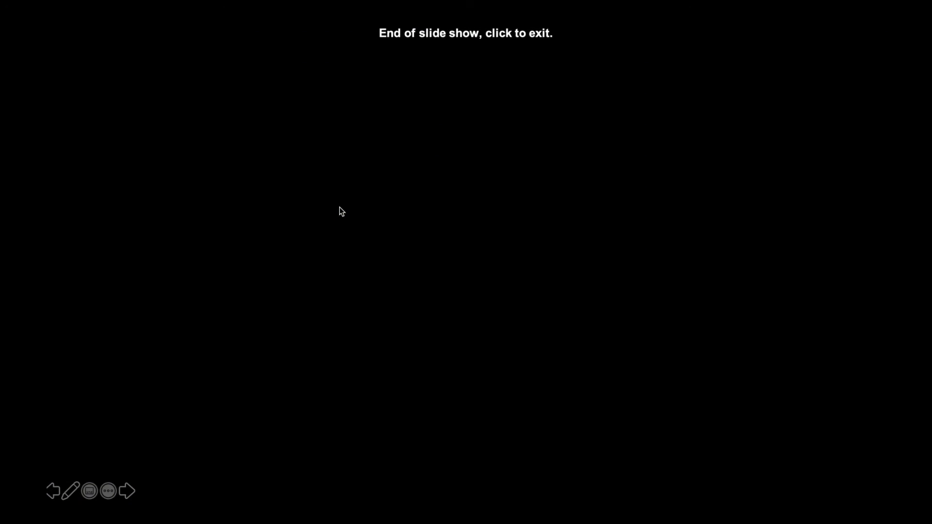
pyautogui.click(340, 207)
# Duplicate slide 1 and move the copy to the end of the deck as slide 3.
pyautogui.click(147, 206)
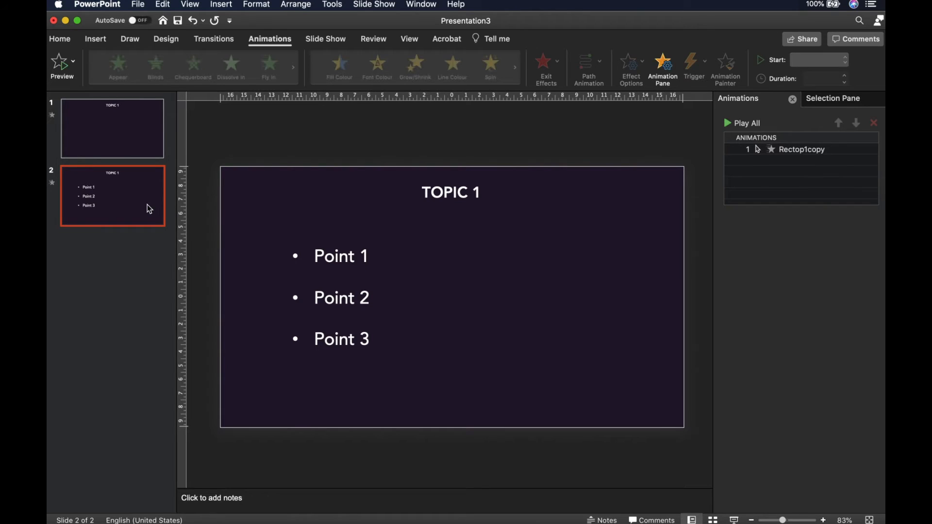
pyautogui.click(135, 134)
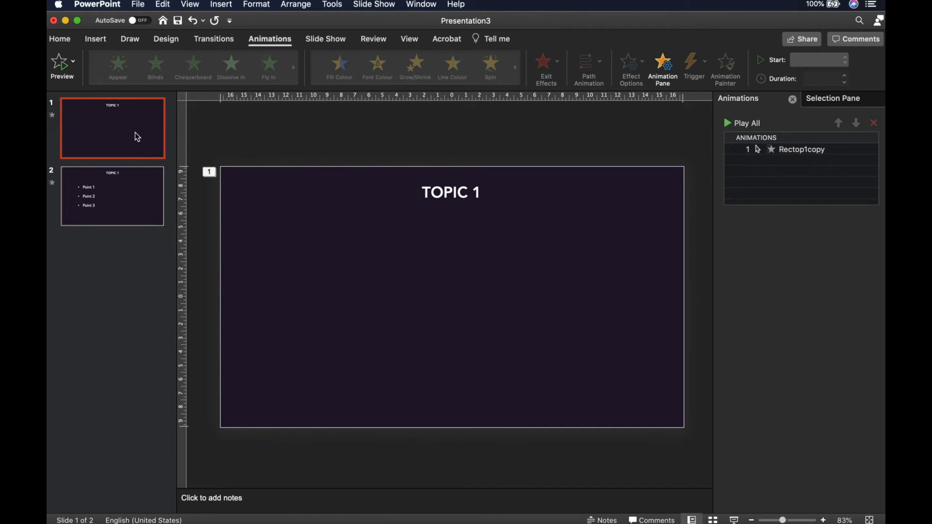
pyautogui.rightClick(135, 132)
pyautogui.click(162, 201)
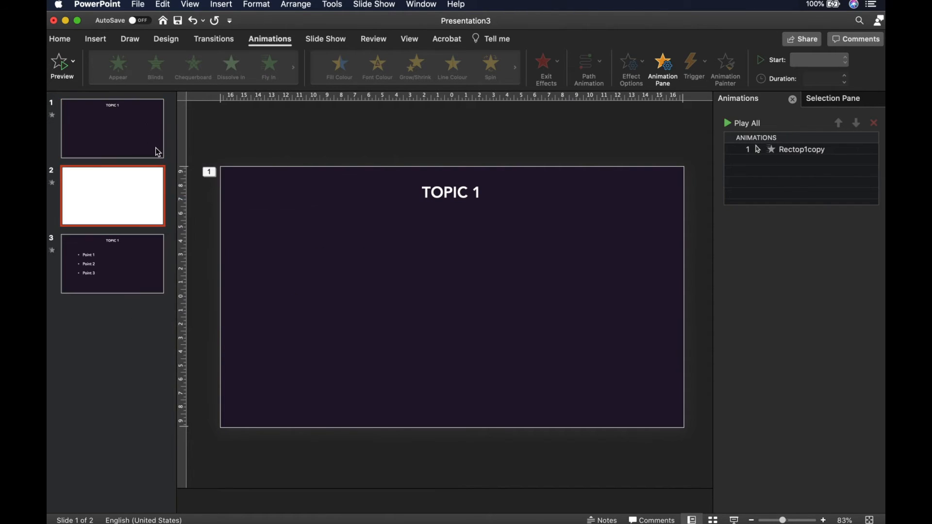
pyautogui.moveTo(125, 187); pyautogui.dragTo(122, 294)
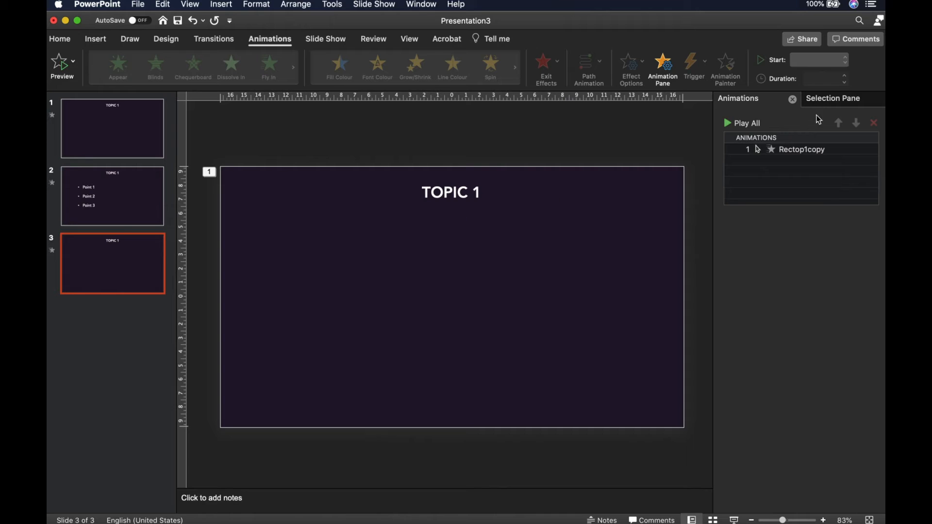
# Remove the Wipe animation from Rectop1copy on slide 3 and hide that shape.
pyautogui.click(800, 156)
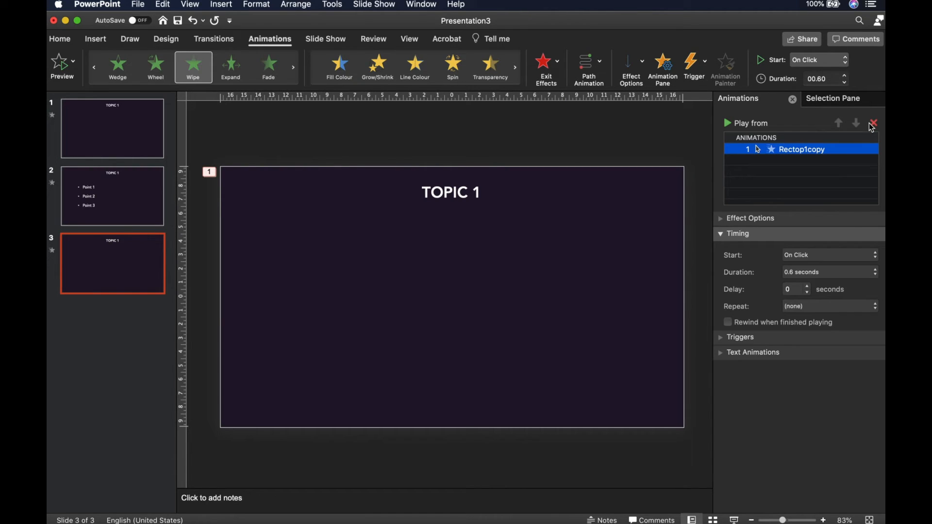
pyautogui.click(876, 124)
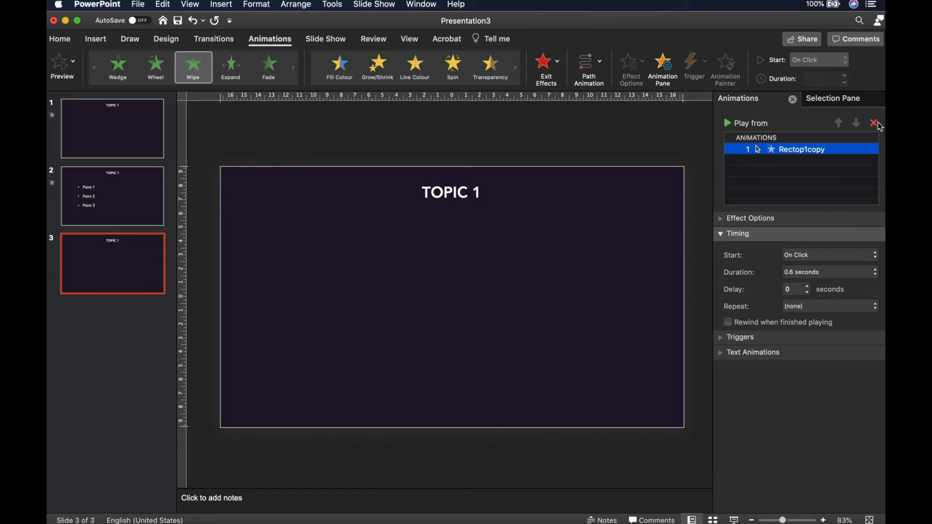
pyautogui.click(844, 100)
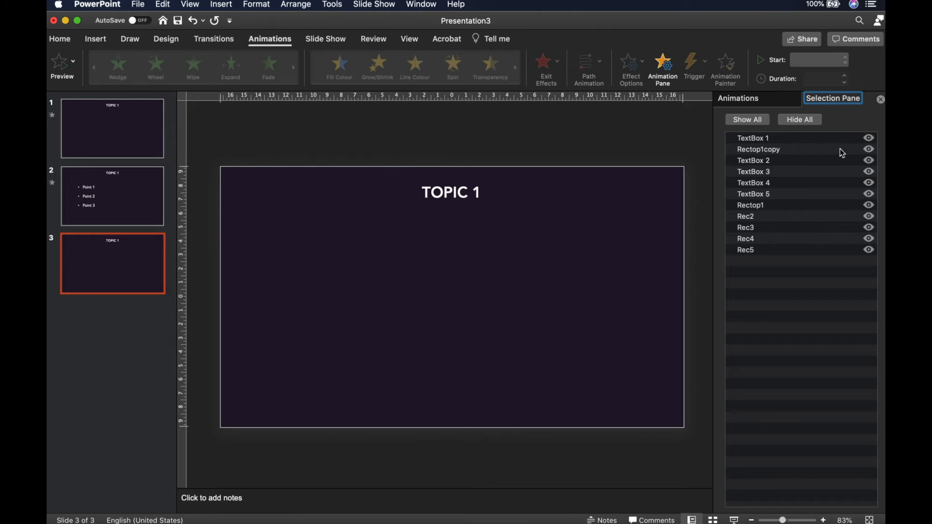
pyautogui.click(870, 150)
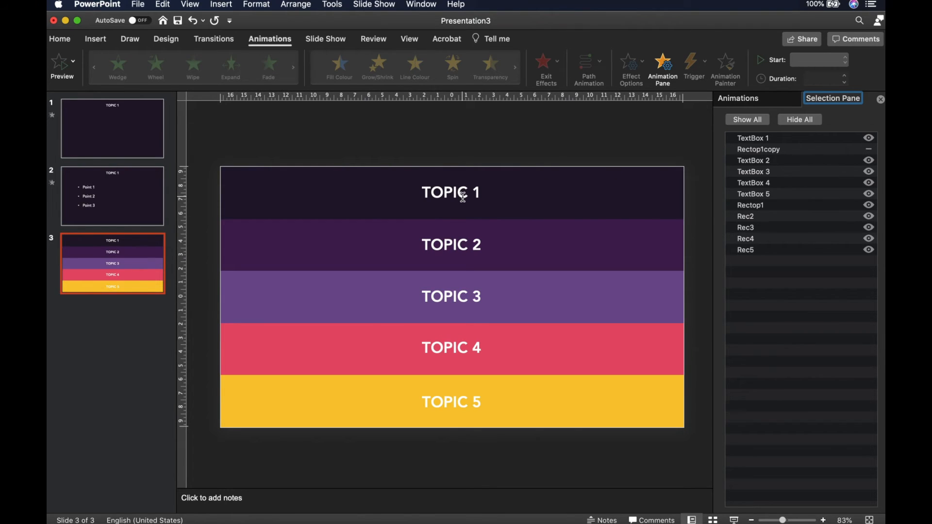
# Make a copy of the Rec2 band on slide 3 and align it to the centre and middle of the slide.
pyautogui.click(541, 249)
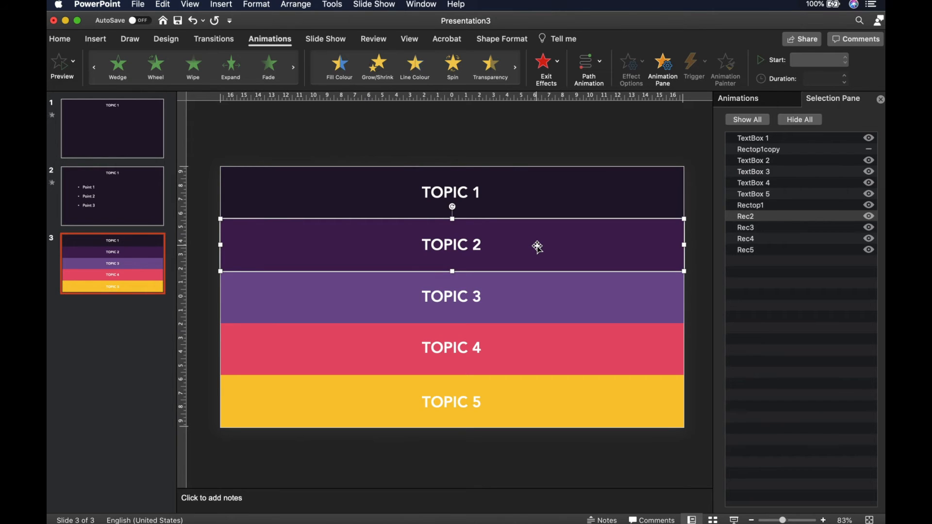
pyautogui.press('super+v')
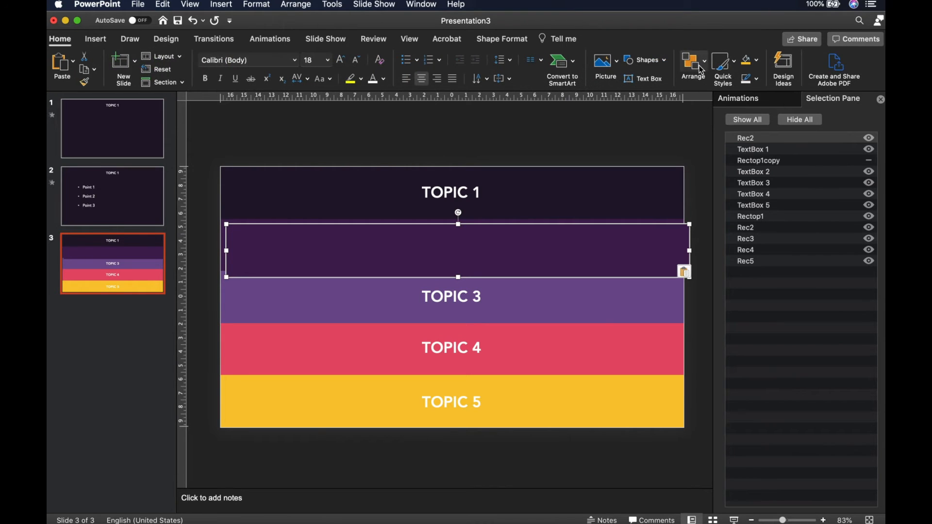
pyautogui.click(705, 77)
pyautogui.moveTo(714, 271)
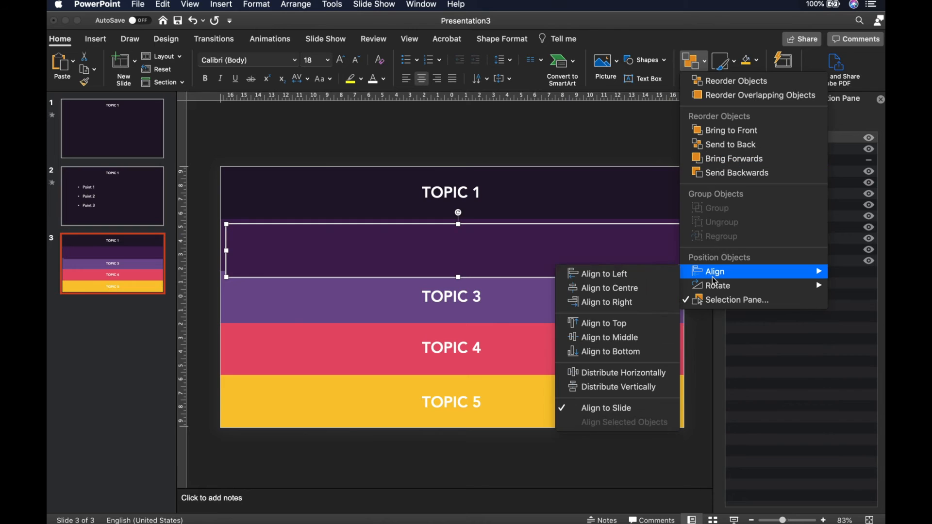
pyautogui.click(647, 287)
pyautogui.click(698, 70)
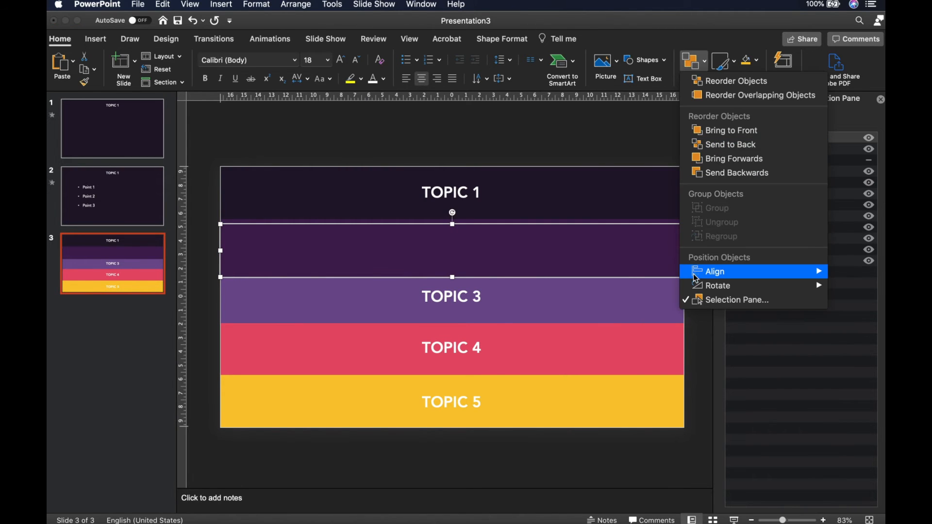
pyautogui.moveTo(714, 272)
pyautogui.click(622, 342)
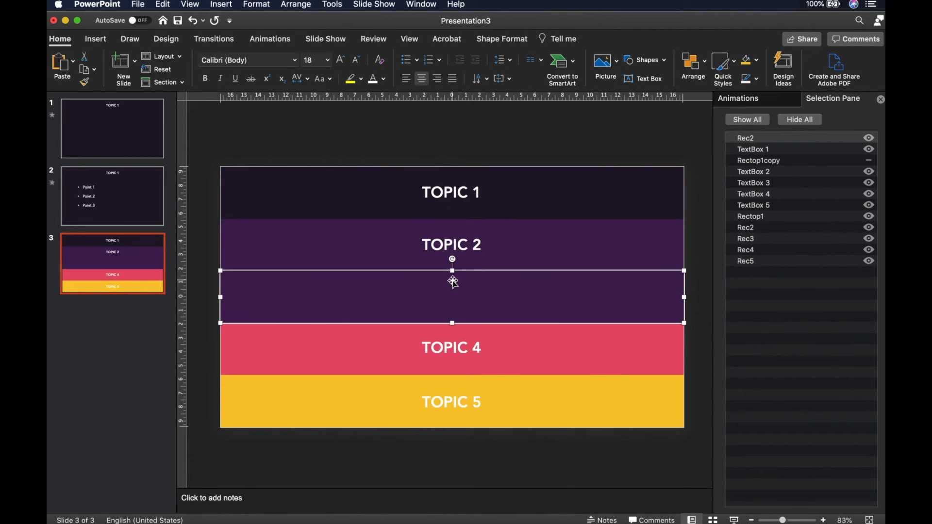
# Stretch the copied Rec2 band vertically to cover the whole slide and rename it Rec2copy.
pyautogui.moveTo(453, 271); pyautogui.dragTo(449, 166)
pyautogui.moveTo(454, 323); pyautogui.dragTo(450, 427)
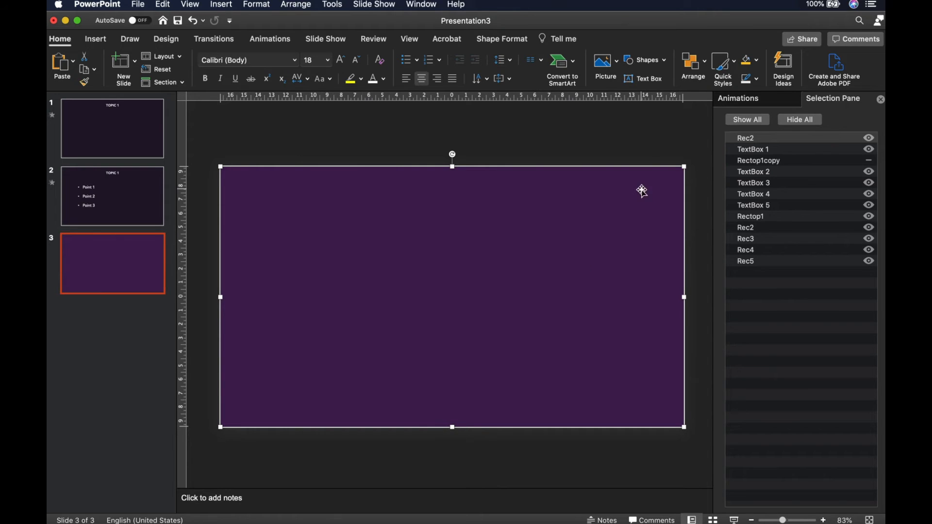
pyautogui.doubleClick(758, 138)
pyautogui.click(760, 138)
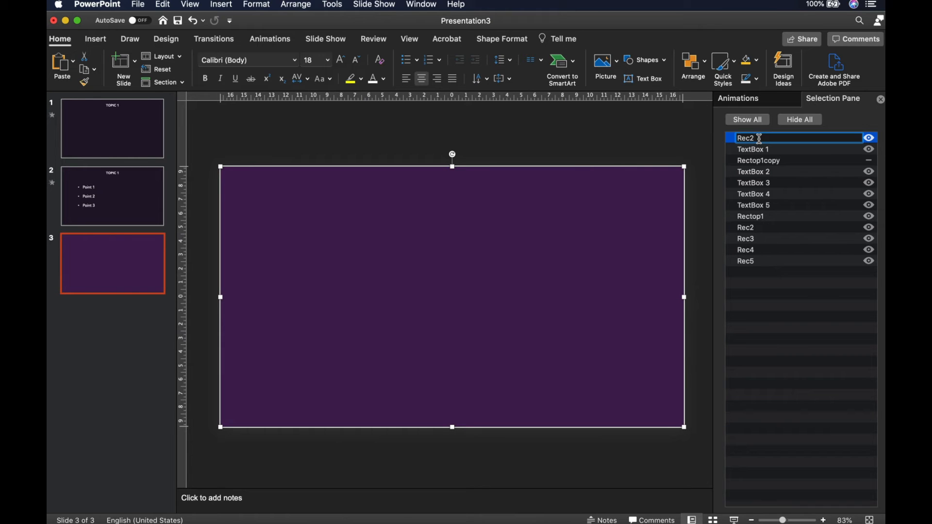
pyautogui.click(754, 297)
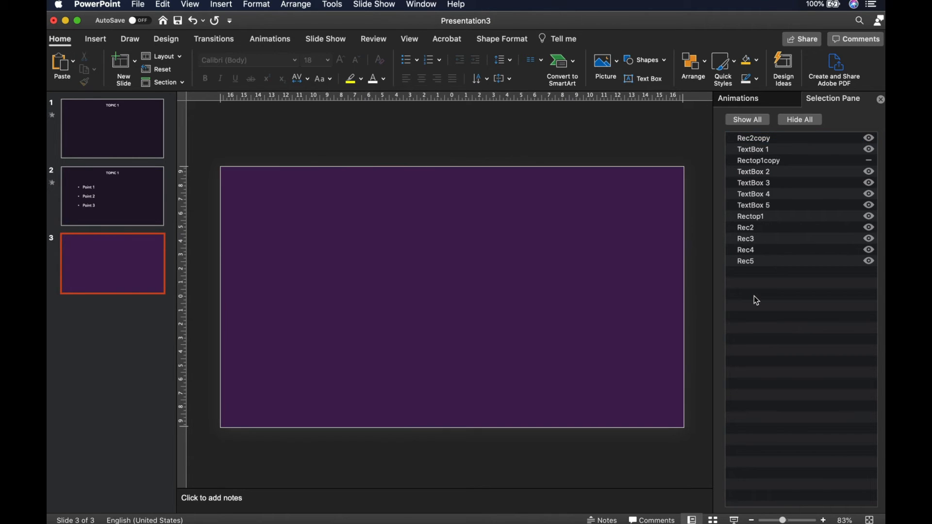
# Move Rec2copy directly beneath TextBox 2 in the stacking order and make Rectop1copy visible again.
pyautogui.click(786, 139)
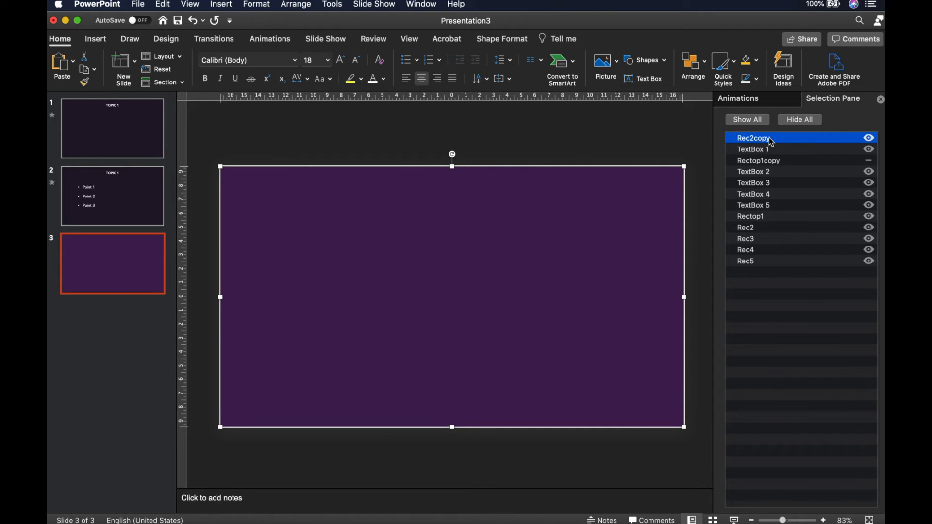
pyautogui.moveTo(771, 143); pyautogui.dragTo(770, 177)
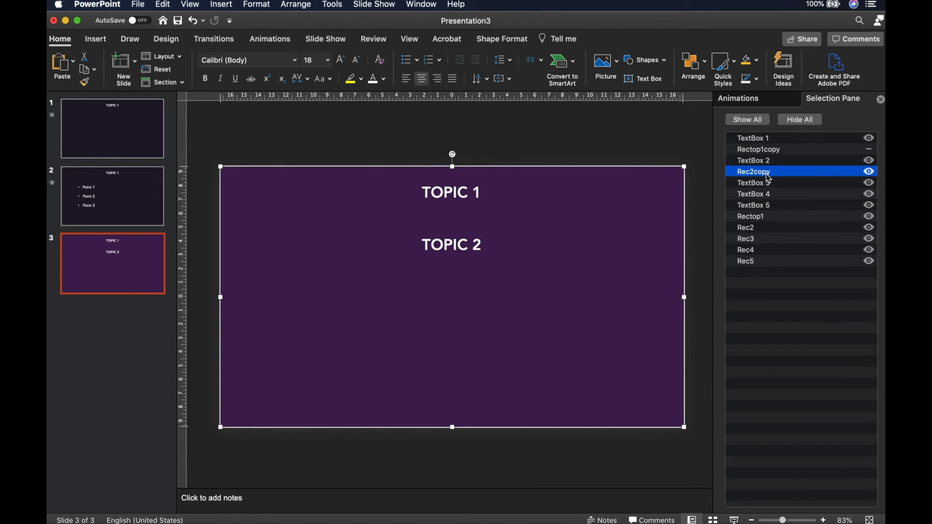
pyautogui.click(768, 152)
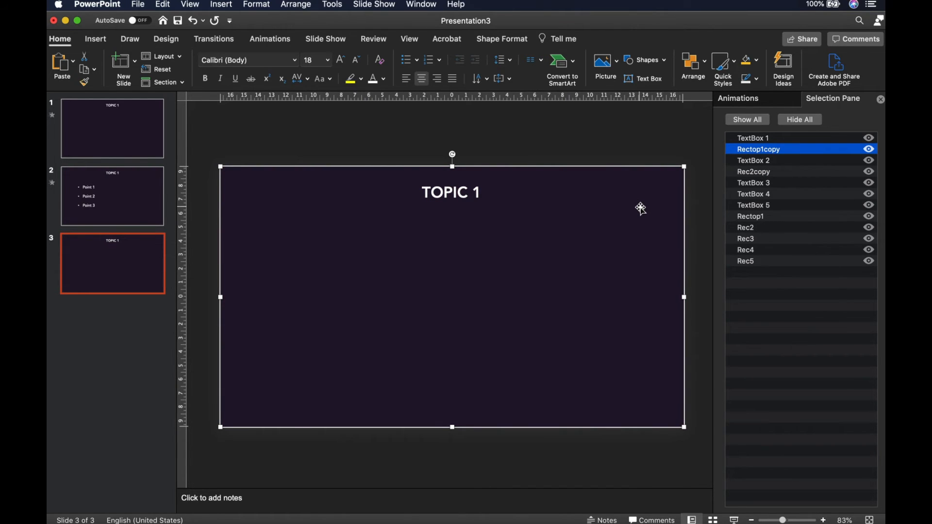
# Add a Wipe exit animation to Rectop1copy on slide 3, keeping its direction From Bottom.
pyautogui.click(741, 99)
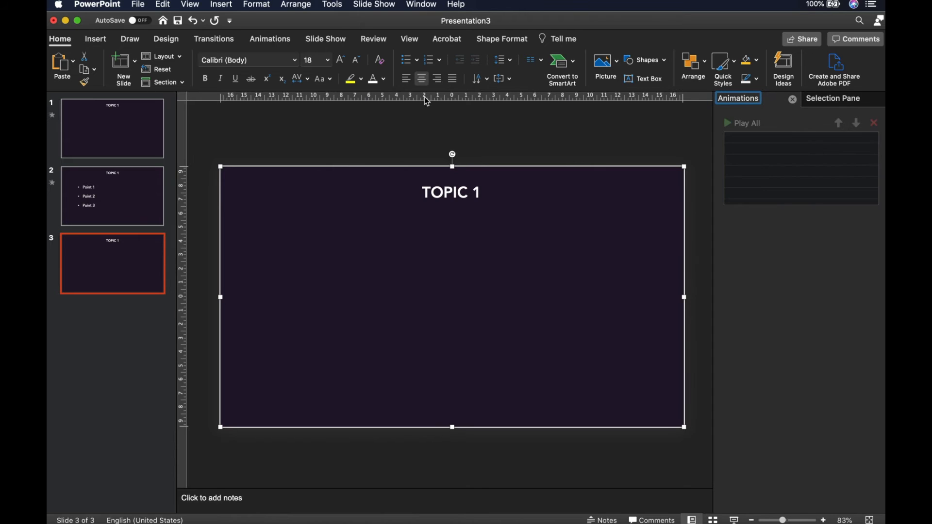
pyautogui.click(270, 39)
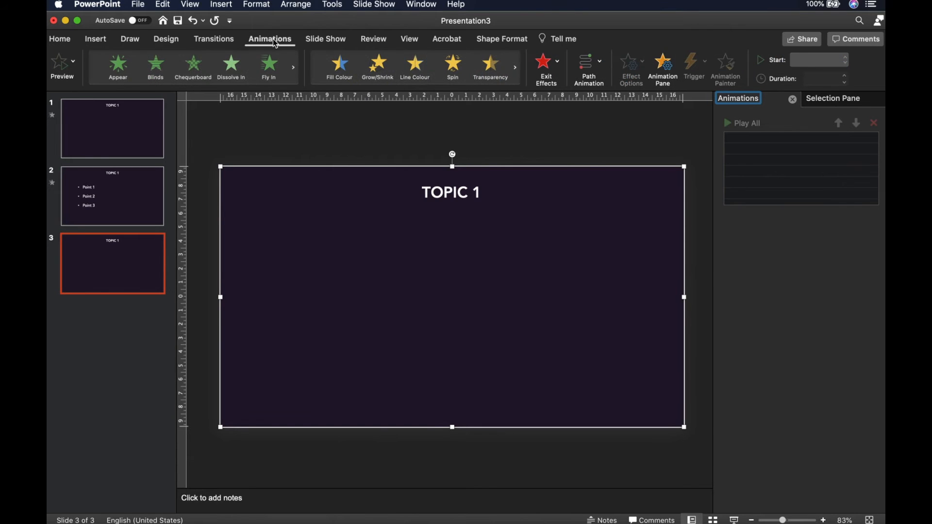
pyautogui.click(559, 63)
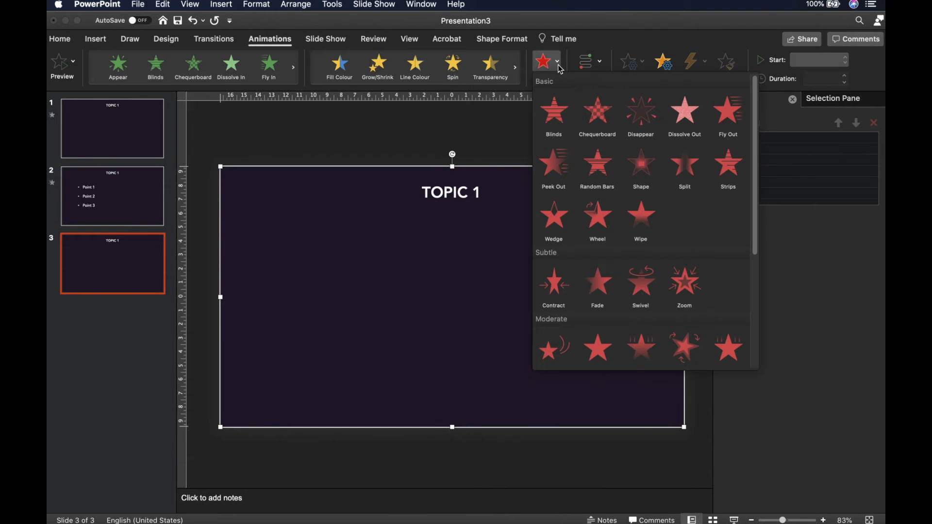
pyautogui.click(648, 229)
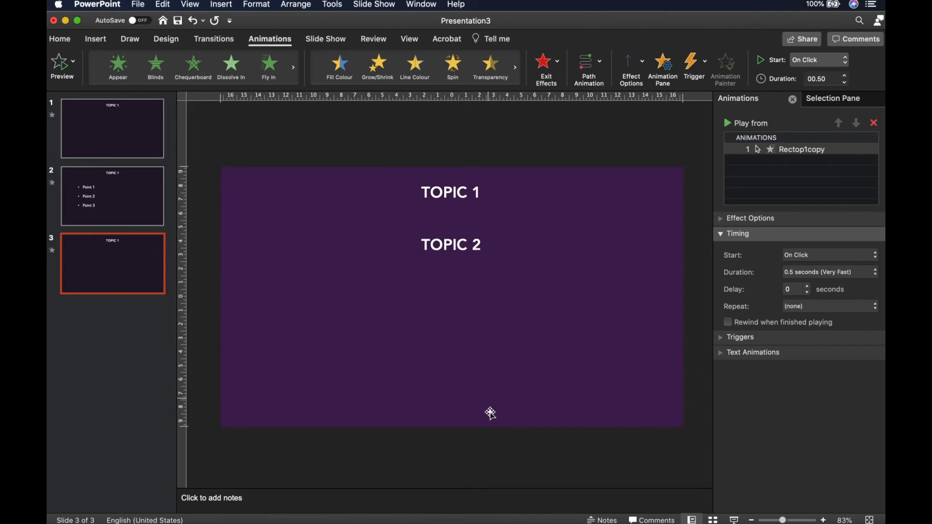
pyautogui.click(631, 66)
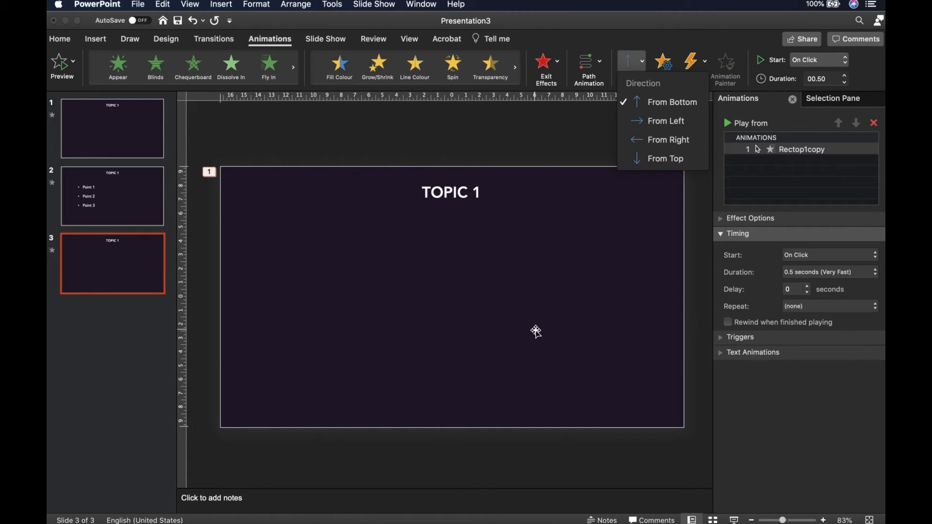
pyautogui.click(513, 145)
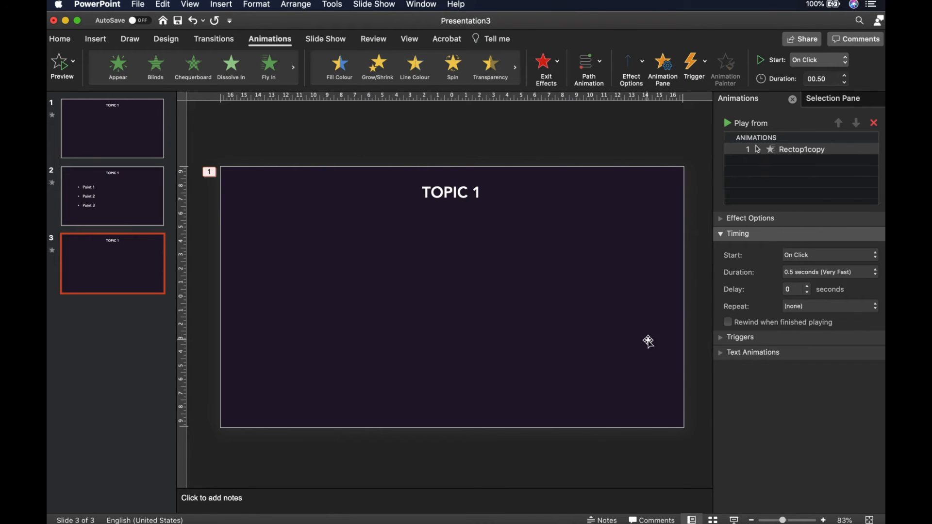
# Play slide 3 as a slide show to check the exit animation of Rectop1copy, and return to editing.
pyautogui.click(734, 520)
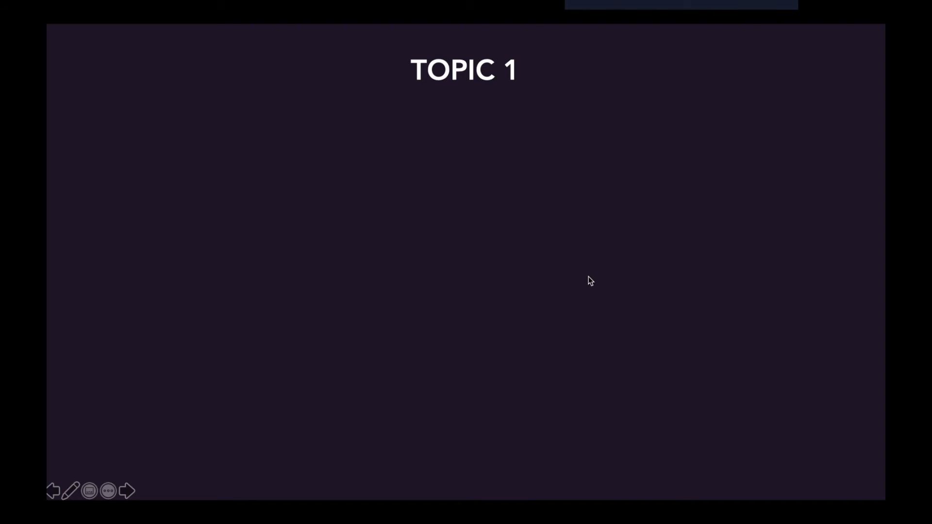
pyautogui.click(589, 280)
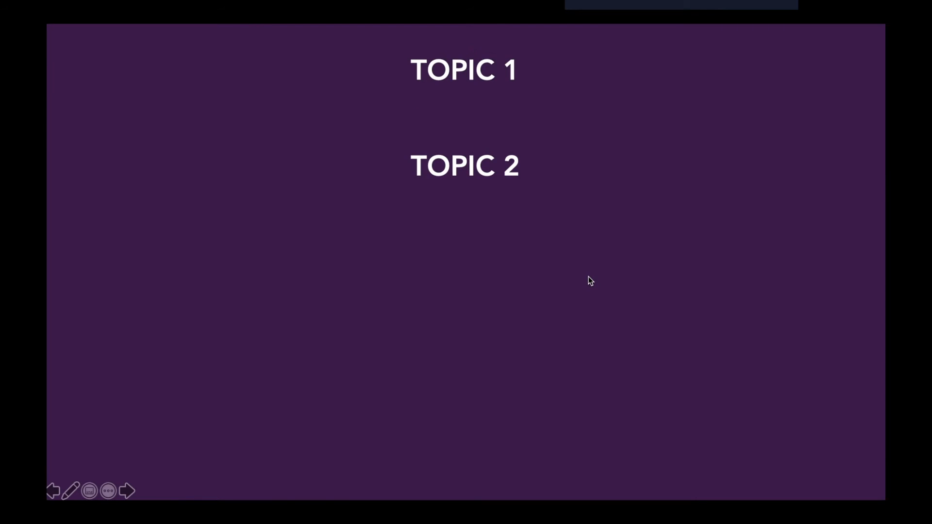
pyautogui.press('Escape')
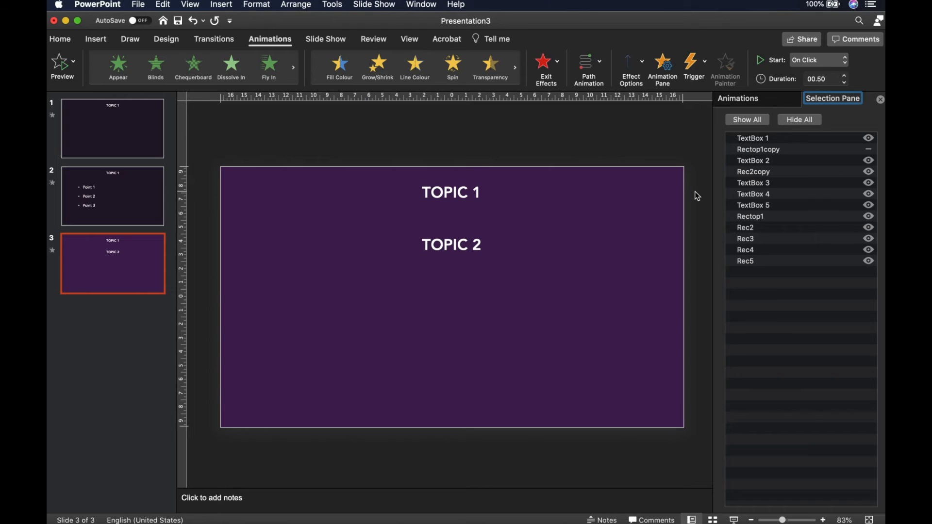
# Add a Split entrance animation with the Horizontal Out direction to Rec2copy and preview it.
pyautogui.click(663, 200)
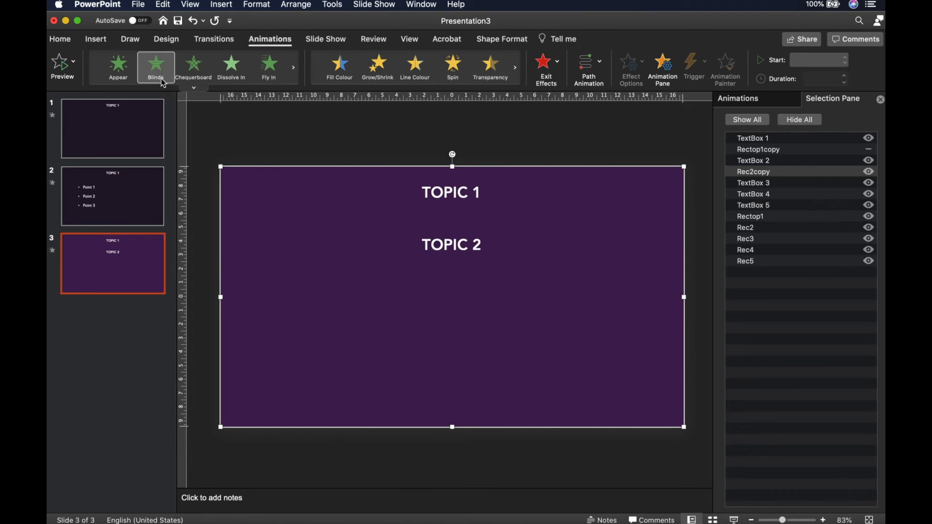
pyautogui.click(196, 88)
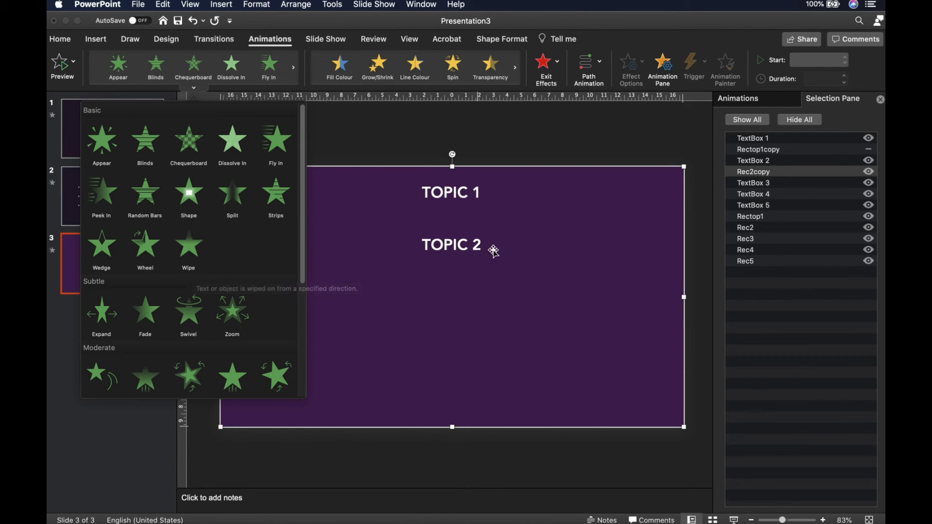
pyautogui.click(232, 214)
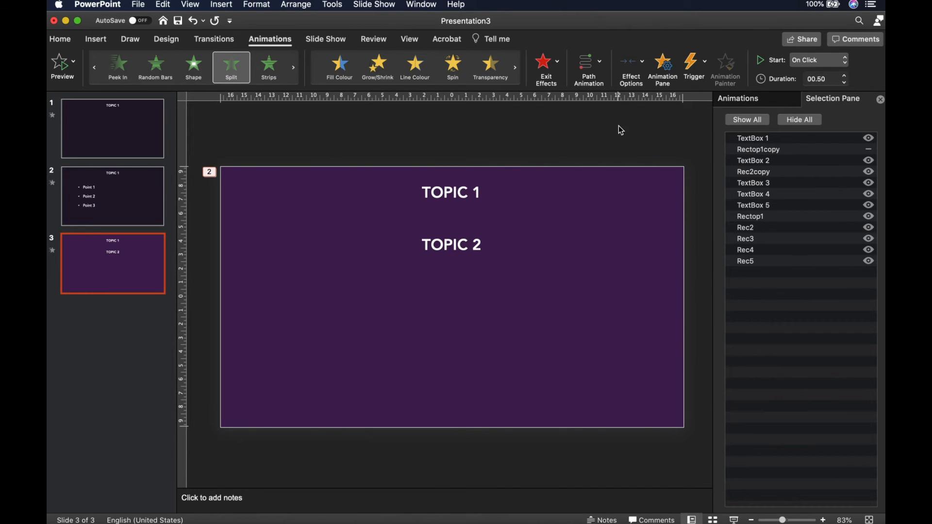
pyautogui.click(640, 71)
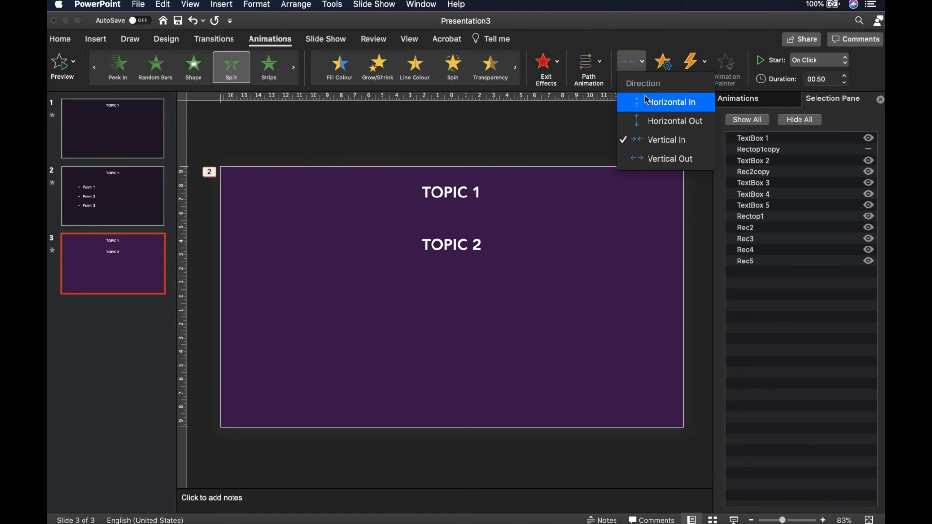
pyautogui.click(667, 128)
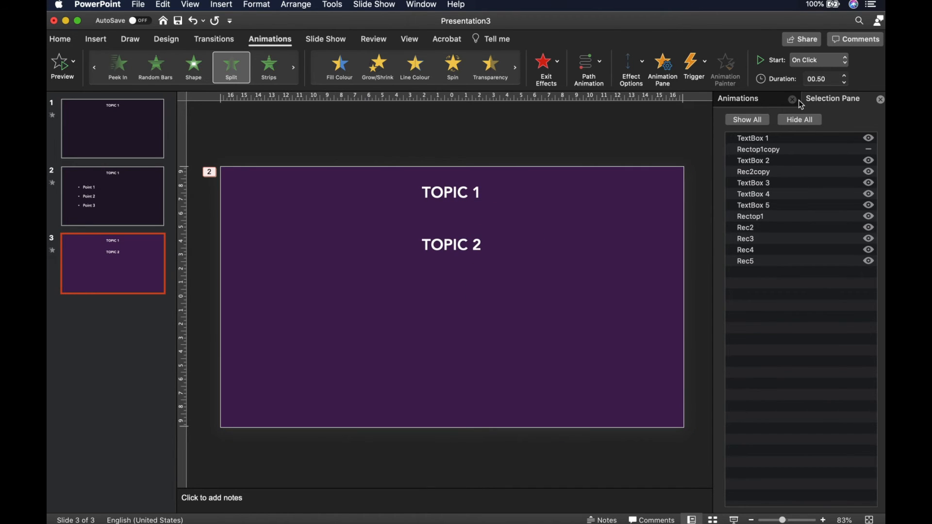
pyautogui.click(755, 104)
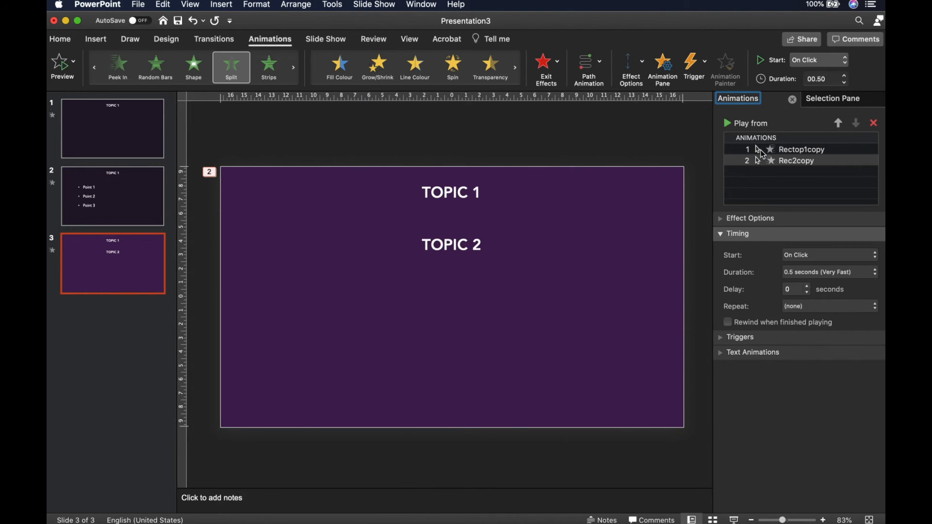
pyautogui.click(727, 124)
# Stretch the upper edge of Rec2copy above the slide until its centre is level with the TOPIC 2 title, and preview the animations.
pyautogui.scroll(-5, 503, 242)
pyautogui.scroll(2, 476, 258)
pyautogui.click(500, 265)
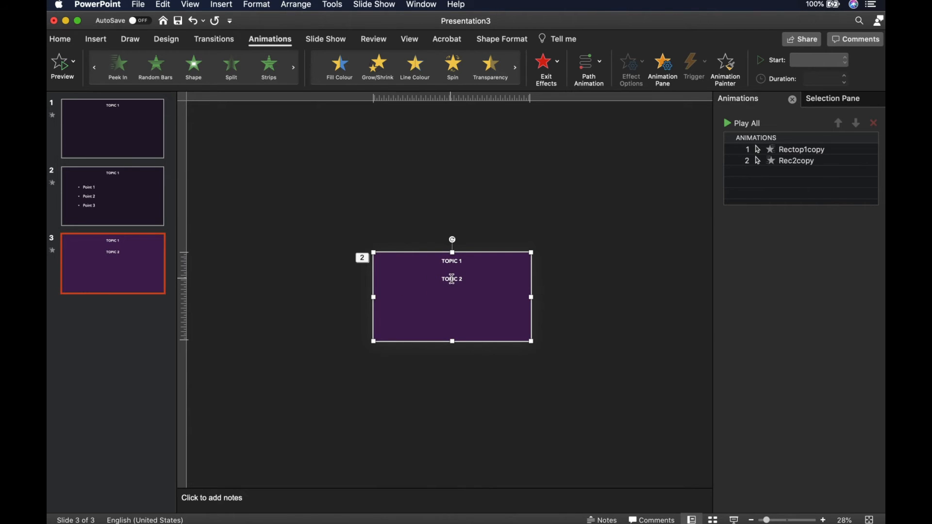
pyautogui.moveTo(454, 253); pyautogui.dragTo(453, 219)
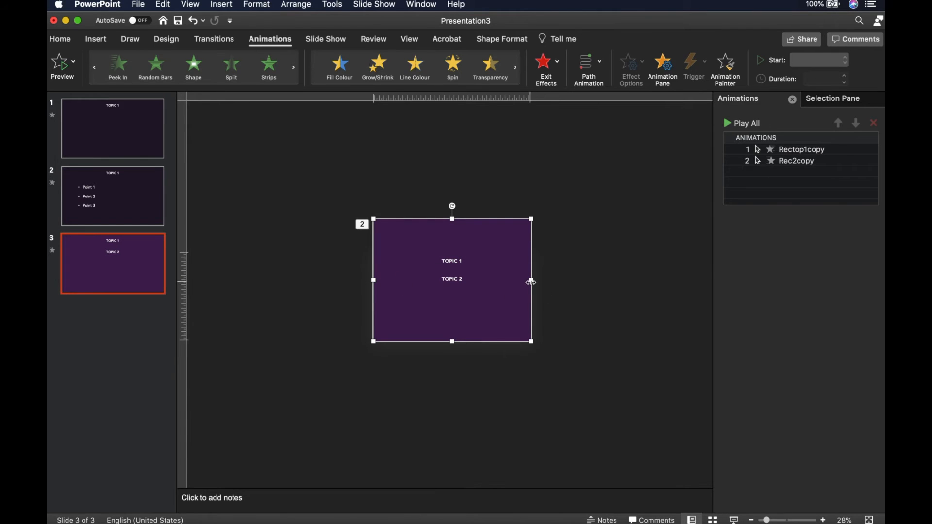
pyautogui.click(733, 124)
# Move Rec2copy to the front of the stacking order, above TextBox 1.
pyautogui.scroll(5, 494, 267)
pyautogui.click(833, 98)
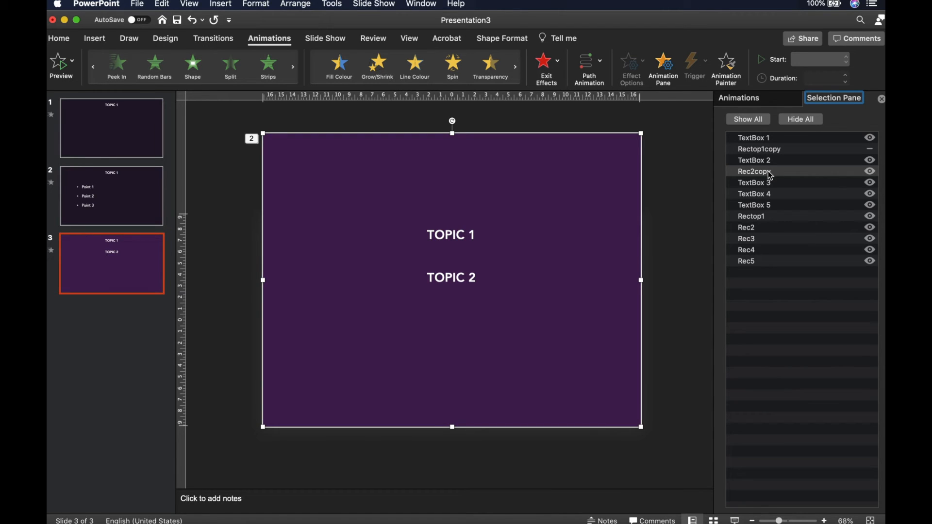
pyautogui.moveTo(774, 174); pyautogui.dragTo(778, 140)
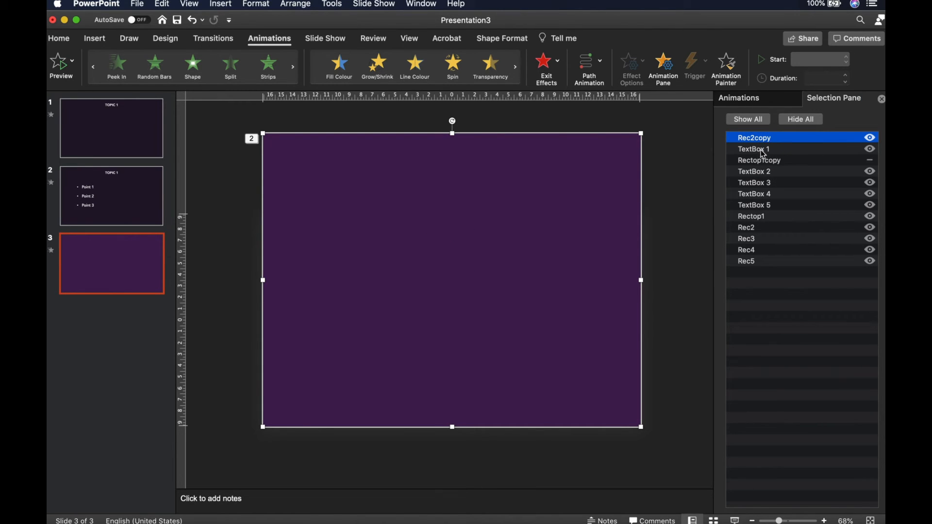
# Hide Rec2copy and make a copy of the TOPIC 2 text box on slide 3.
pyautogui.click(757, 175)
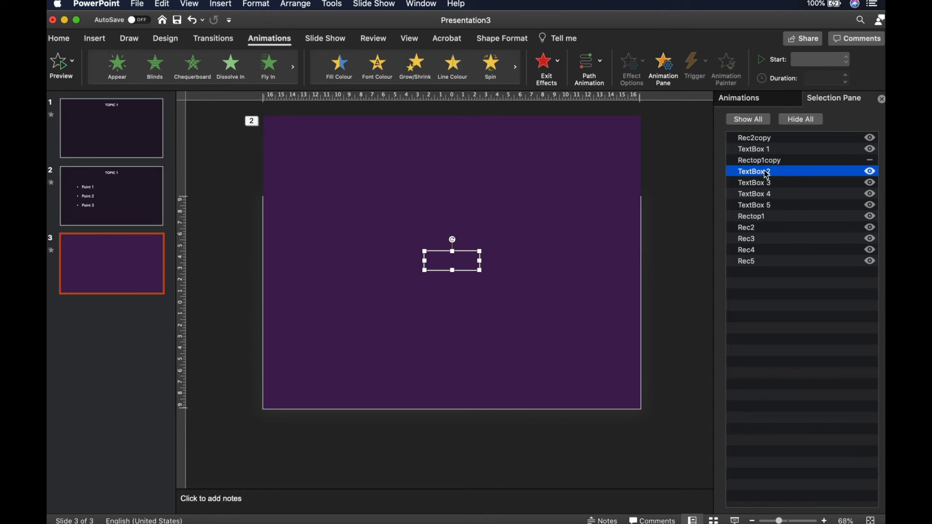
pyautogui.click(871, 139)
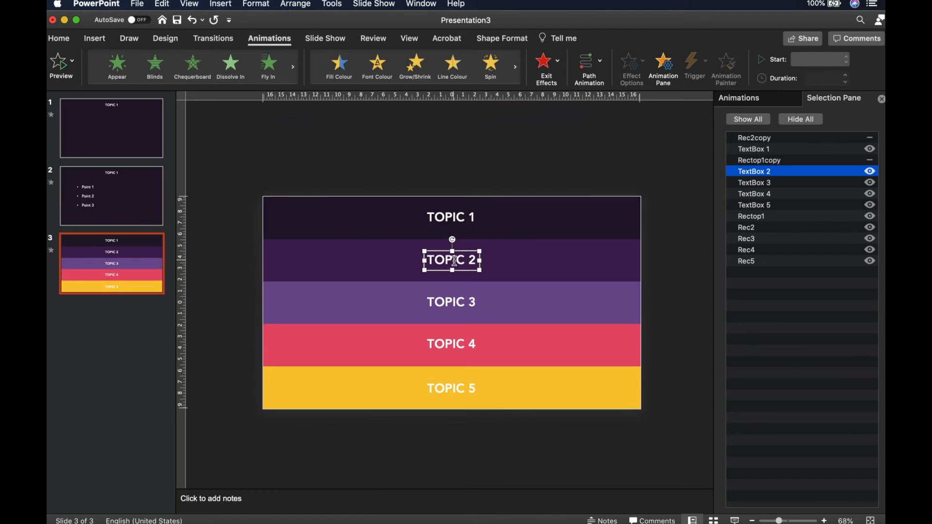
pyautogui.press('super+c')
pyautogui.press('super+v')
# Place the copied TOPIC 2 text box exactly over the original, check it against Rec2copy, and hide Rec2copy again.
pyautogui.scroll(5, 472, 247)
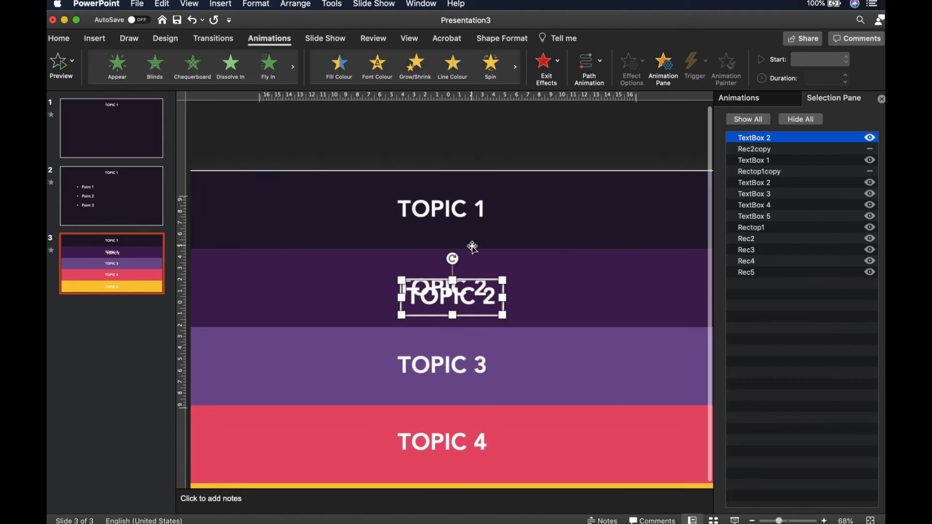
pyautogui.scroll(4, 473, 247)
pyautogui.click(461, 322)
pyautogui.moveTo(461, 322); pyautogui.dragTo(450, 309)
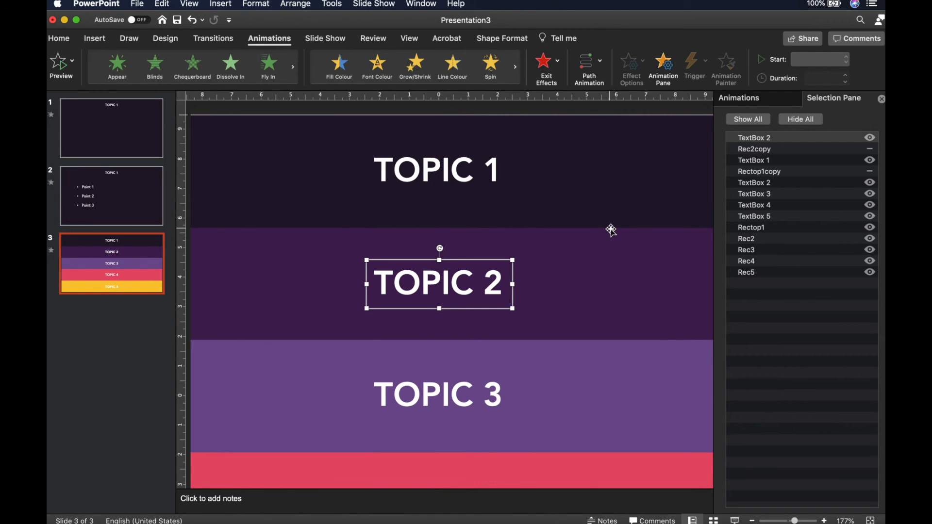
pyautogui.scroll(-4, 611, 229)
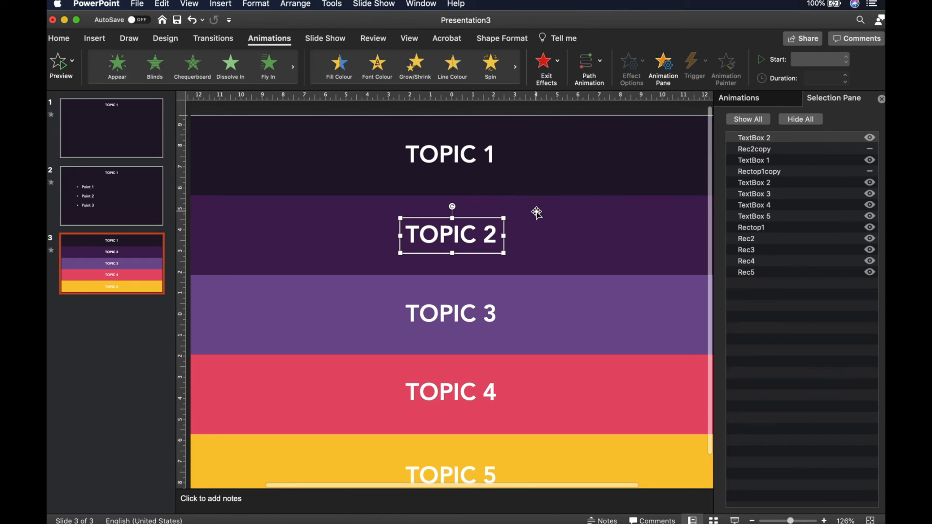
pyautogui.scroll(-4, 537, 212)
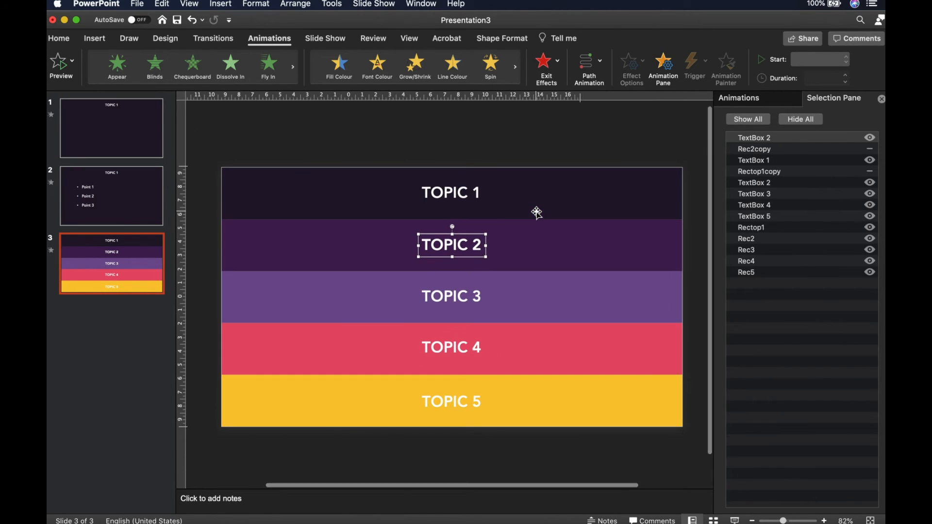
pyautogui.click(869, 149)
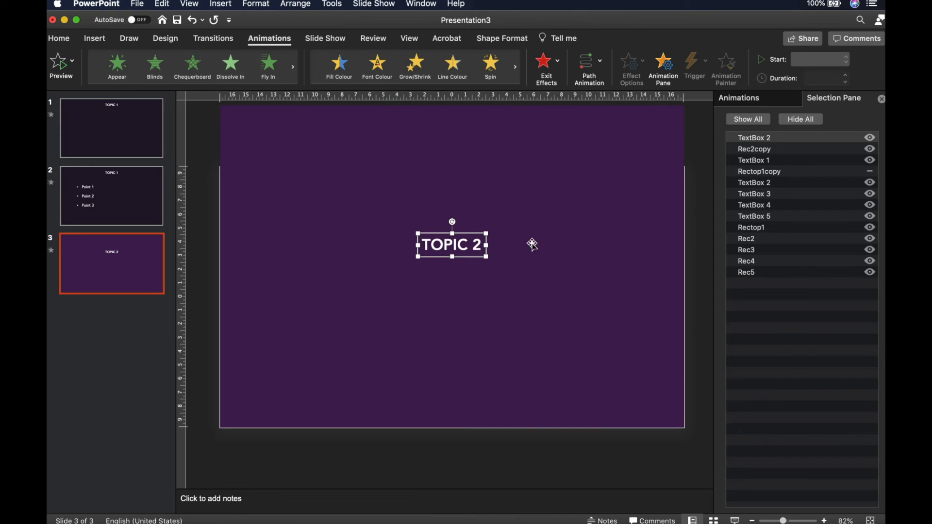
pyautogui.click(869, 149)
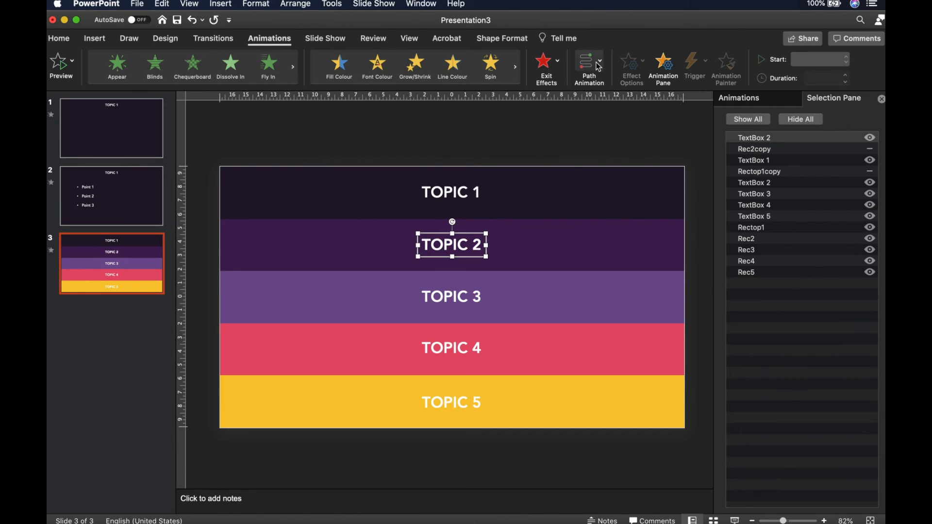
# Add a Lines path animation to the copied TOPIC 2 text box and place its end point on the TOPIC 1 title.
pyautogui.click(581, 66)
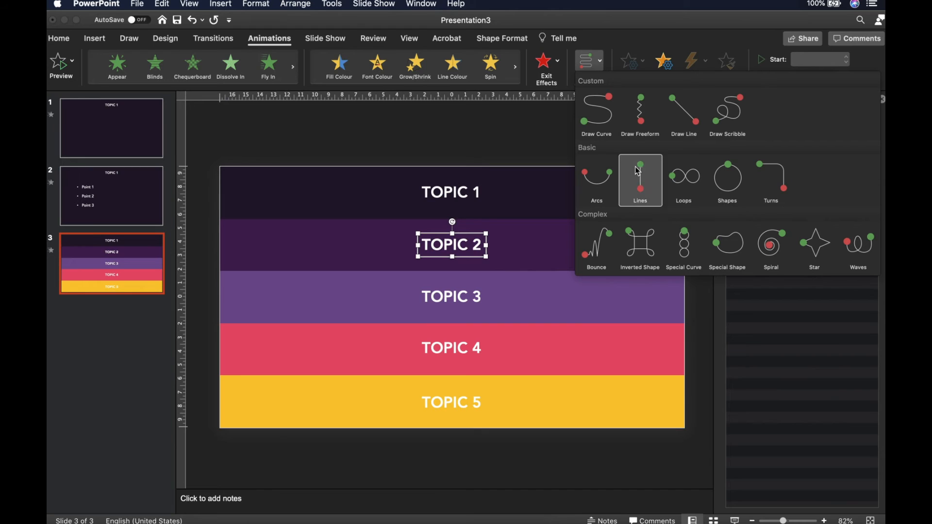
pyautogui.click(641, 192)
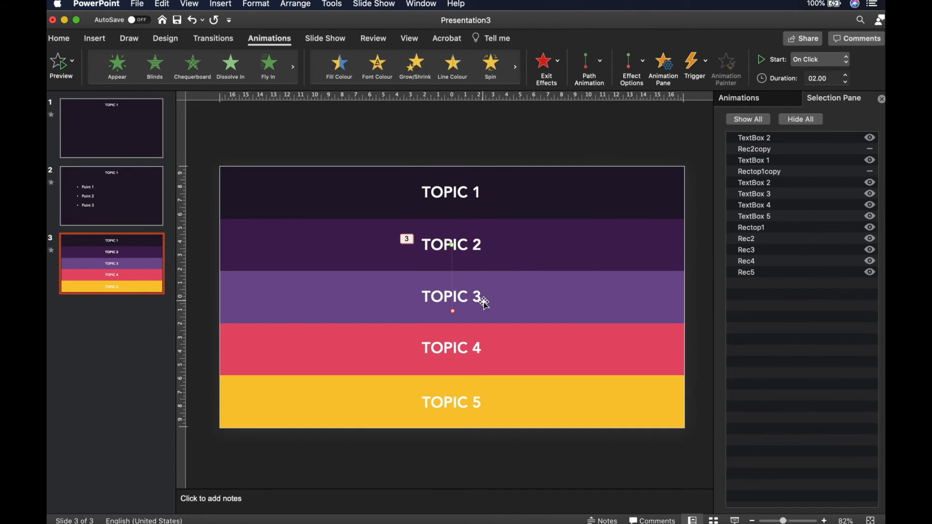
pyautogui.scroll(5, 482, 280)
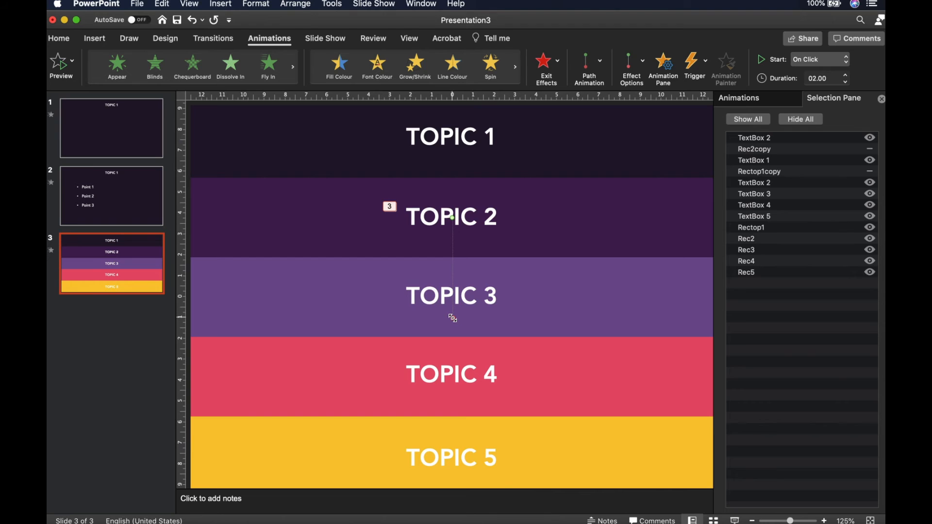
pyautogui.scroll(2, 453, 318)
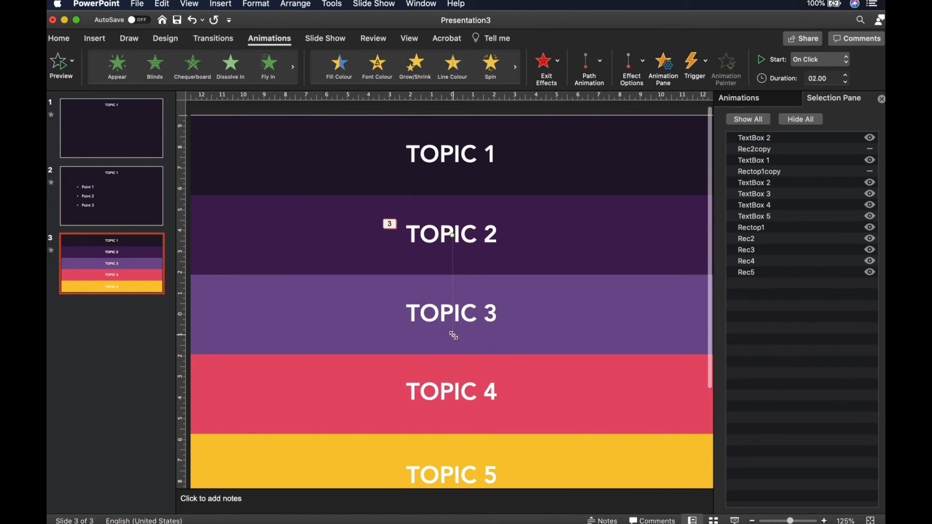
pyautogui.moveTo(453, 335); pyautogui.dragTo(452, 155)
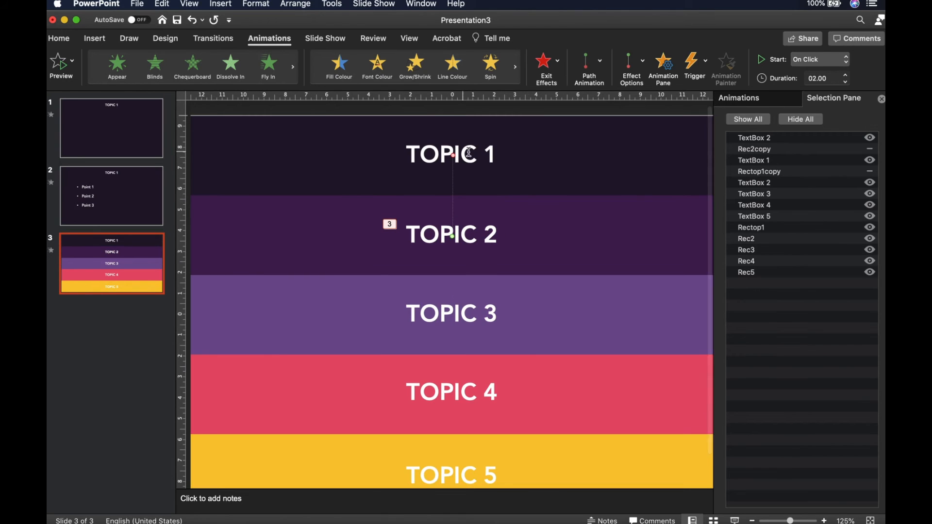
# Set the TOPIC 2 path animation to start With Previous.
pyautogui.click(771, 102)
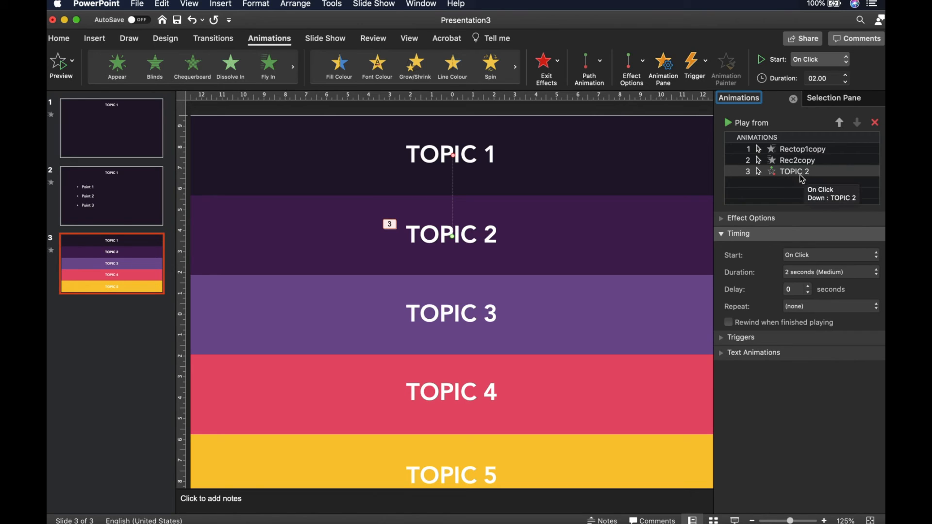
pyautogui.click(811, 256)
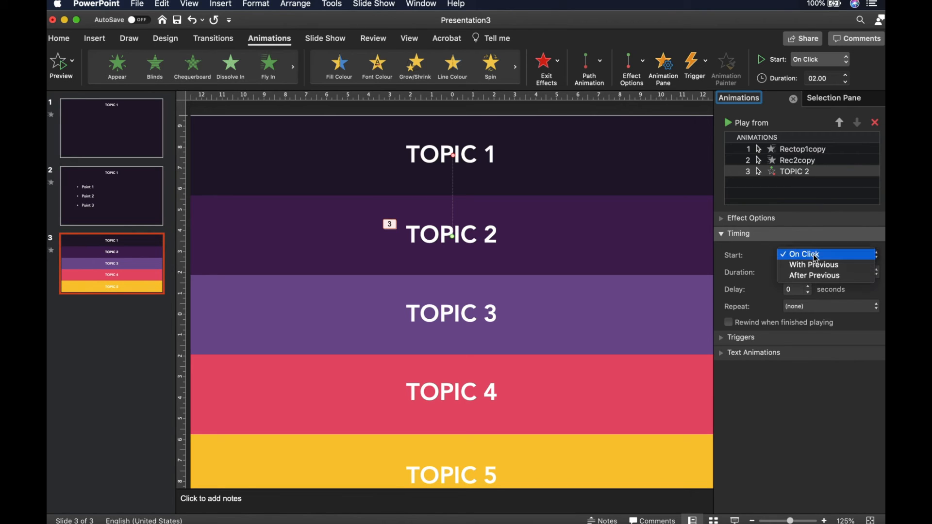
pyautogui.click(814, 265)
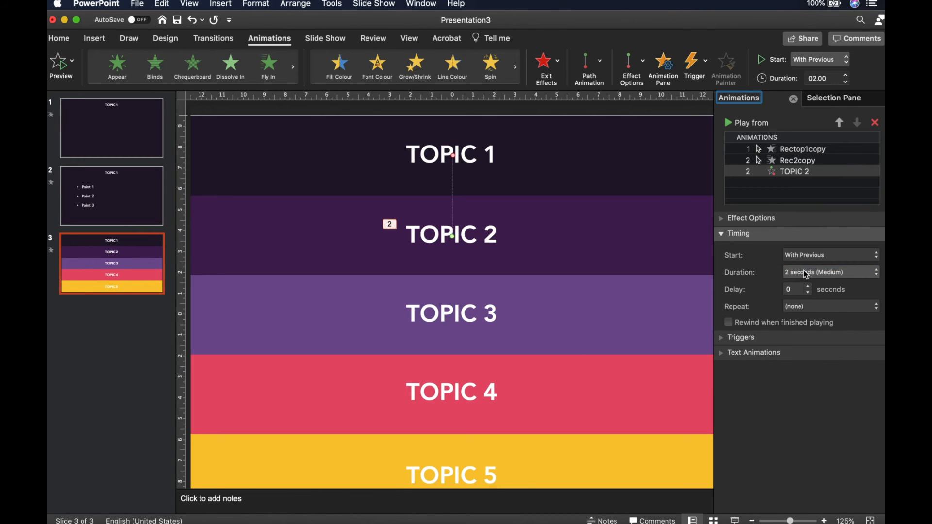
# Set the duration of the TOPIC 2 path animation to 0.6 seconds.
pyautogui.click(805, 277)
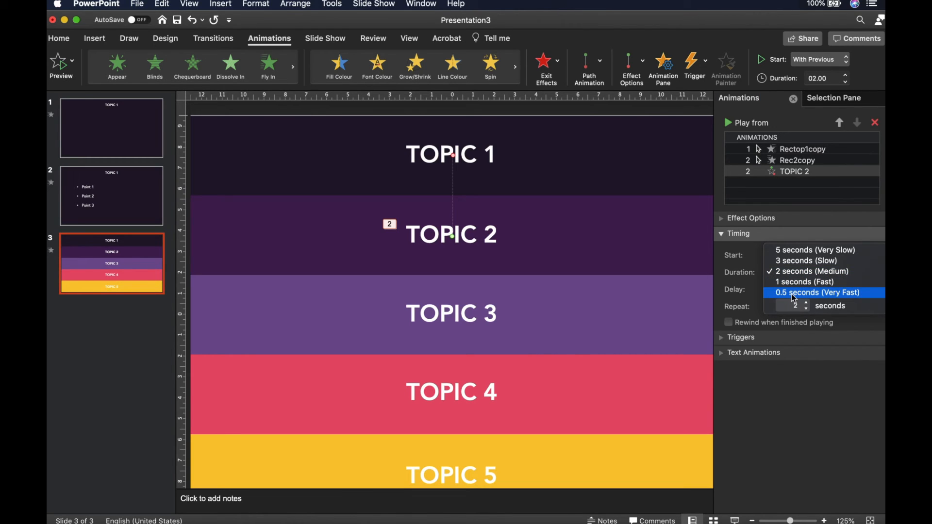
pyautogui.click(792, 294)
pyautogui.click(806, 273)
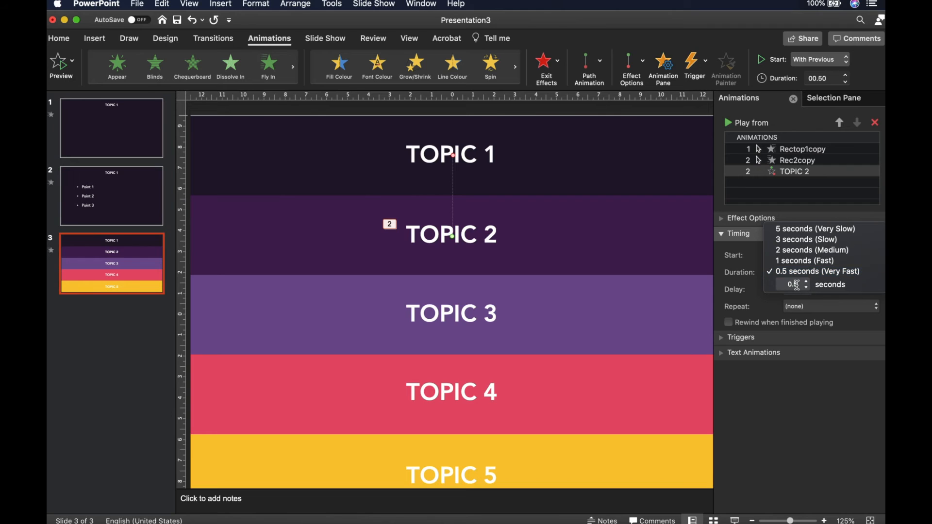
pyautogui.press('BackSpace')
pyautogui.press('Return')
pyautogui.click(754, 234)
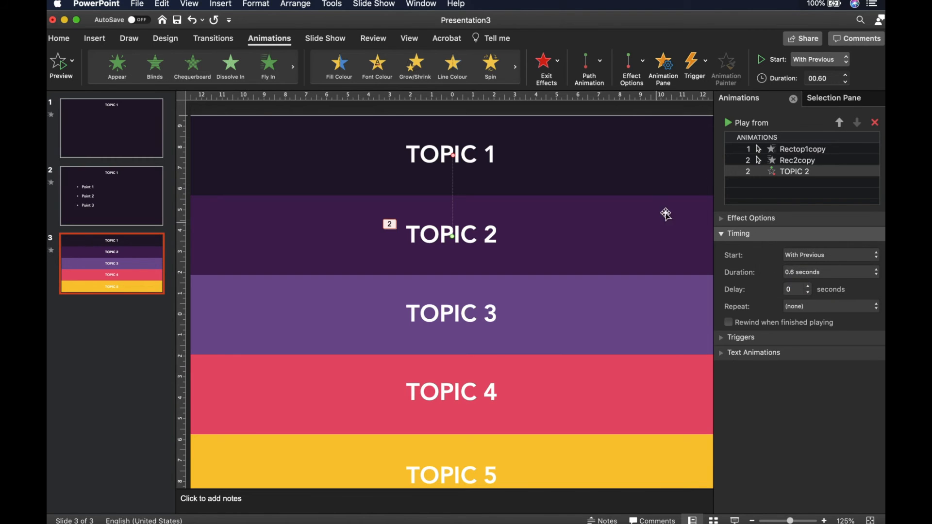
# Make the hidden Rec2copy and Rectop1copy shapes on slide 3 visible again.
pyautogui.click(847, 102)
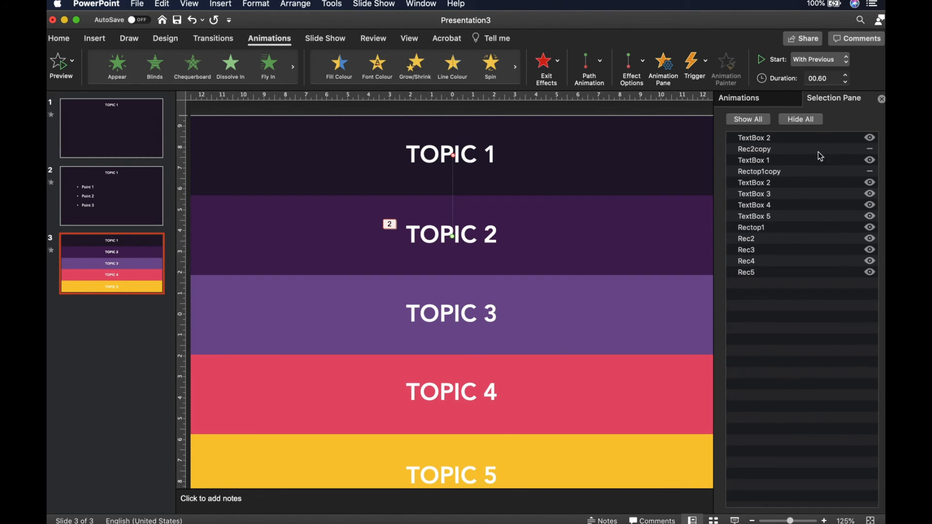
pyautogui.click(870, 150)
pyautogui.click(870, 171)
pyautogui.scroll(-5, 503, 231)
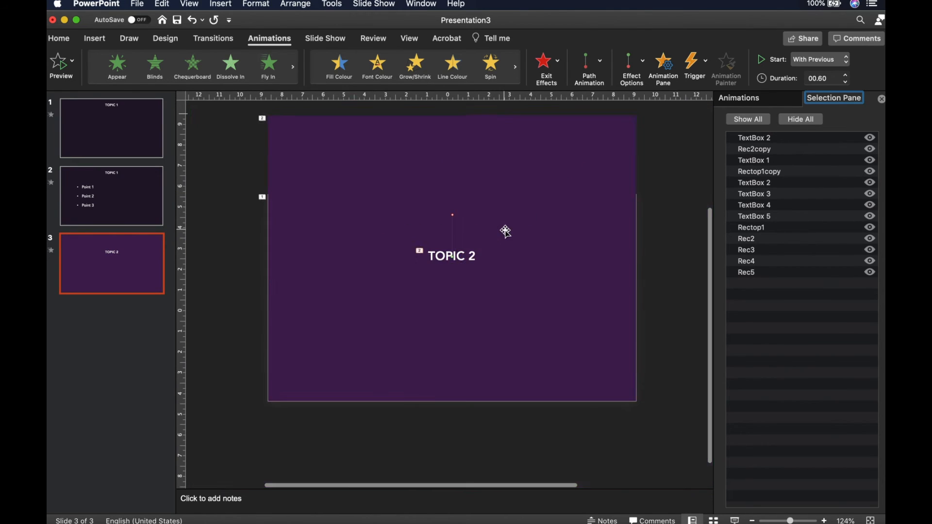
# Play the slide show through the TOPIC 1 points and the TOPIC 2 expansion to check how the TOPIC 2 title behaves, and exit.
pyautogui.click(735, 521)
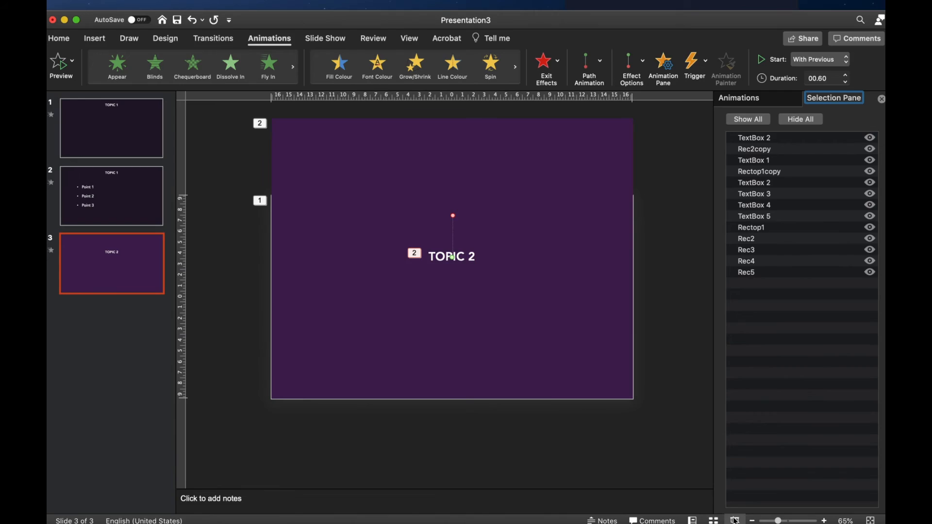
pyautogui.click(440, 310)
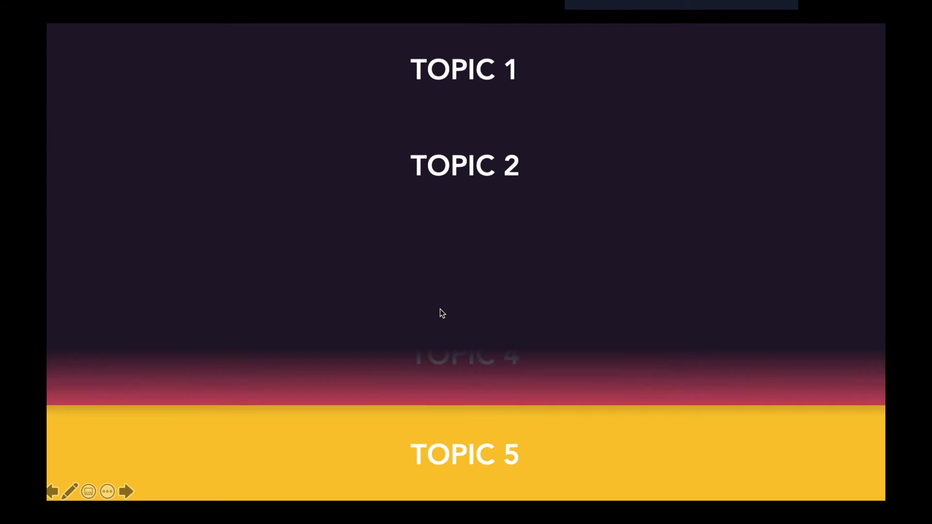
pyautogui.click(440, 309)
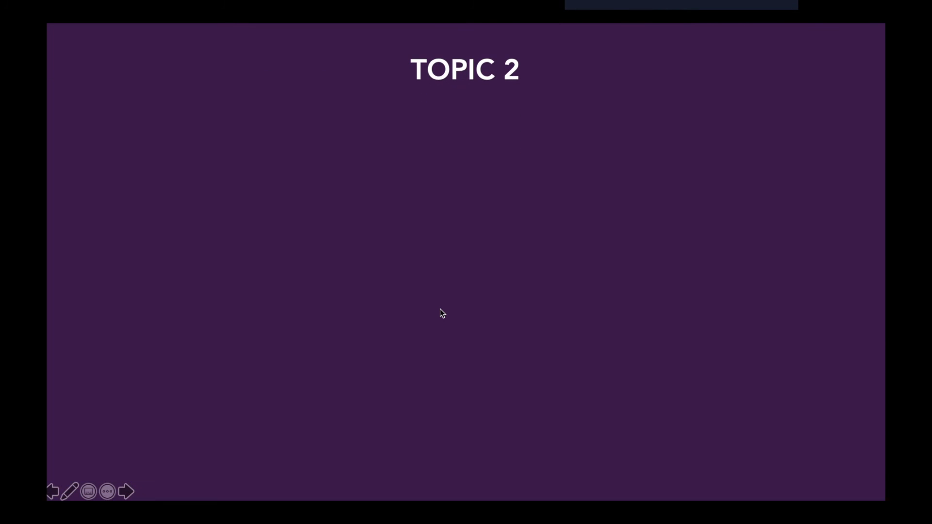
pyautogui.click(439, 310)
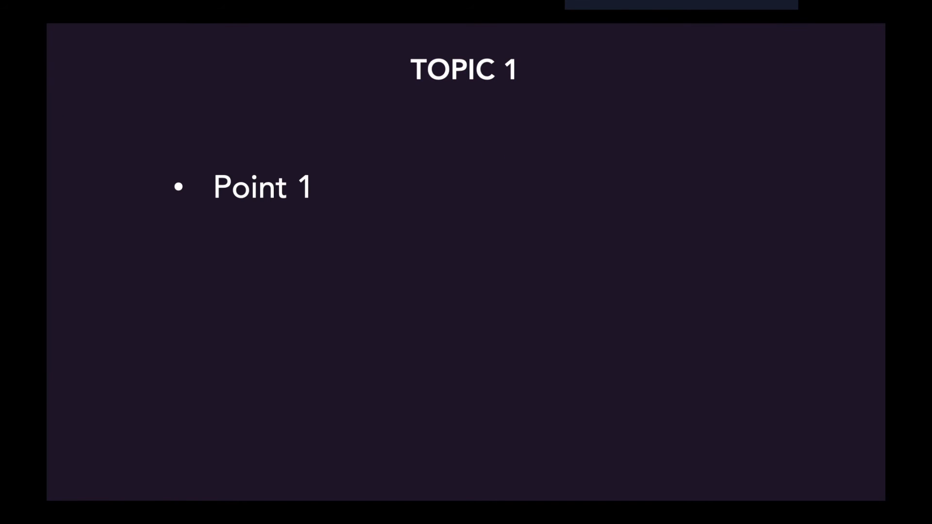
pyautogui.press('Right')
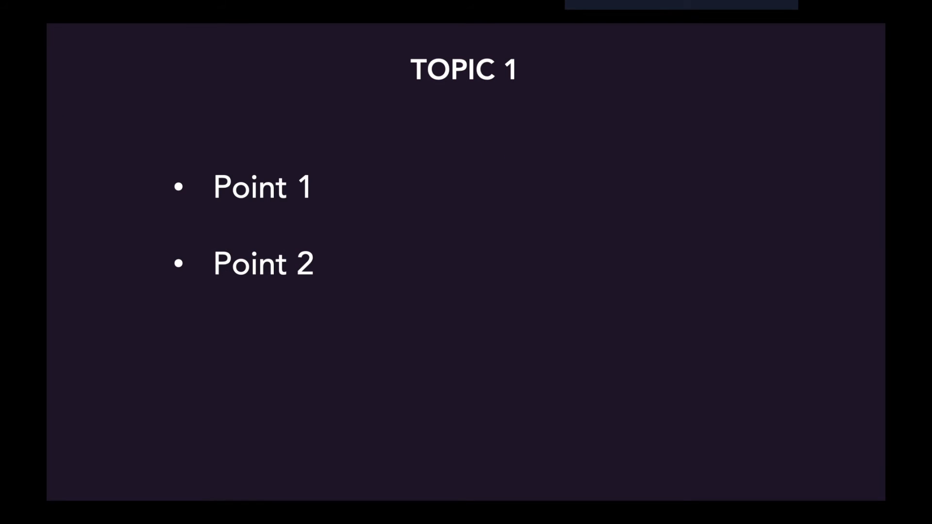
pyautogui.press('Right')
pyautogui.press('Right')
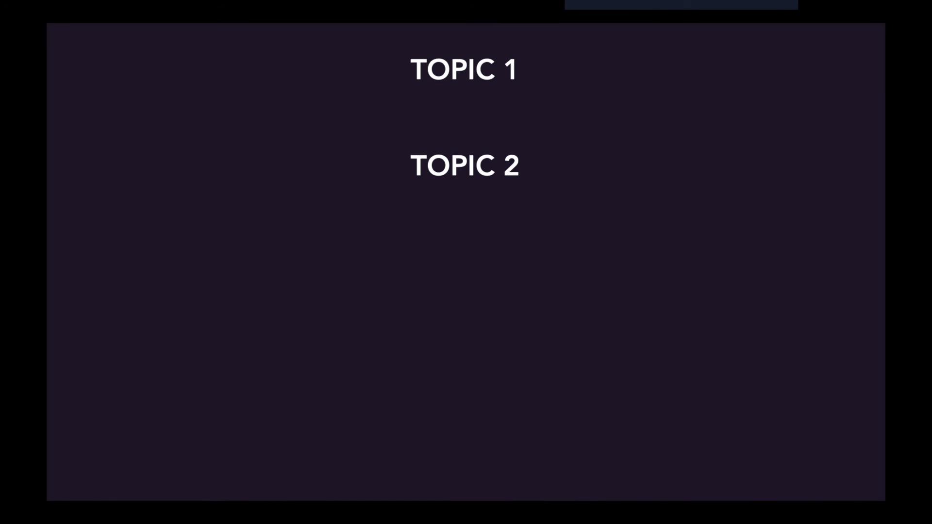
pyautogui.click(482, 173)
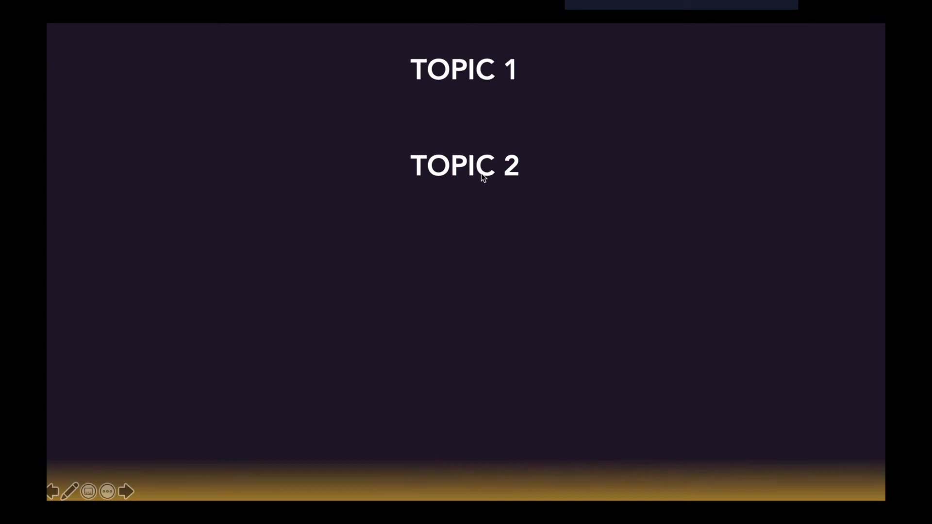
pyautogui.click(481, 174)
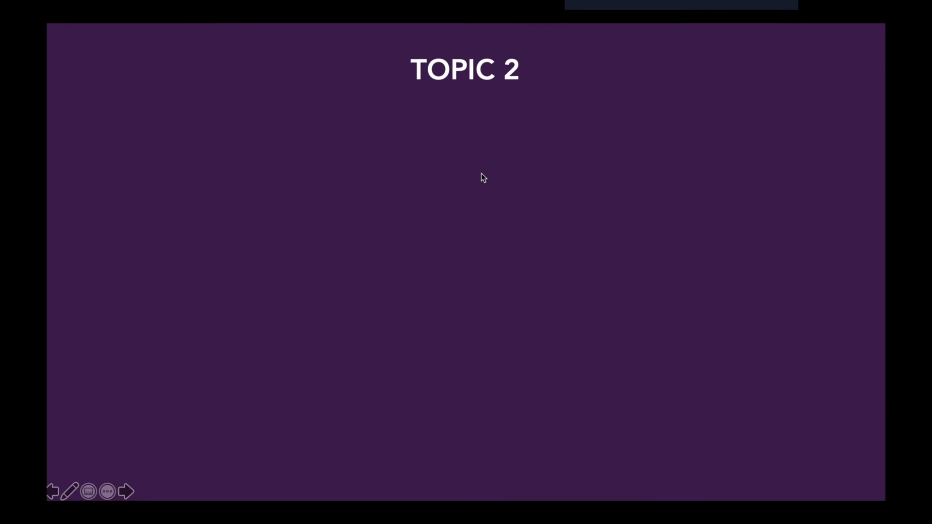
pyautogui.press('Escape')
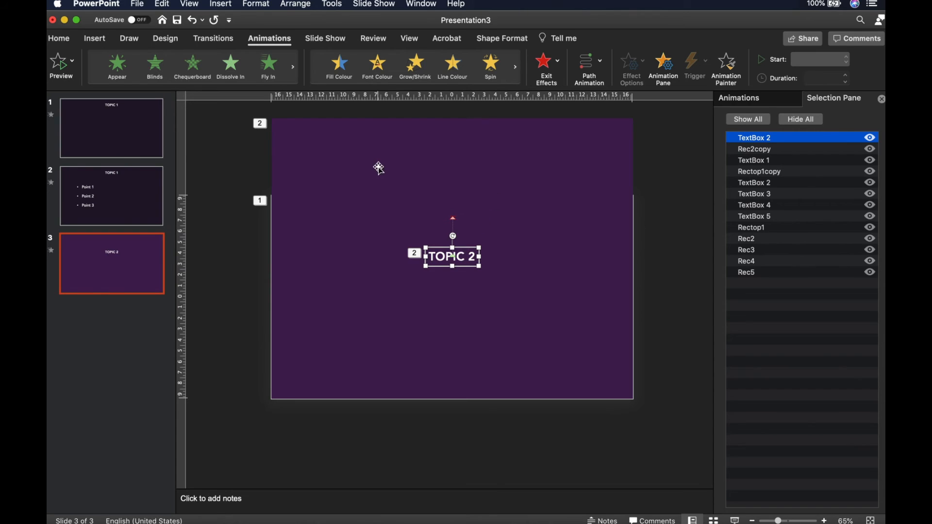
# Add an Appear animation to the copied TOPIC 2 text box and order it between Rec2copy and the TOPIC 2 path animation.
pyautogui.click(125, 77)
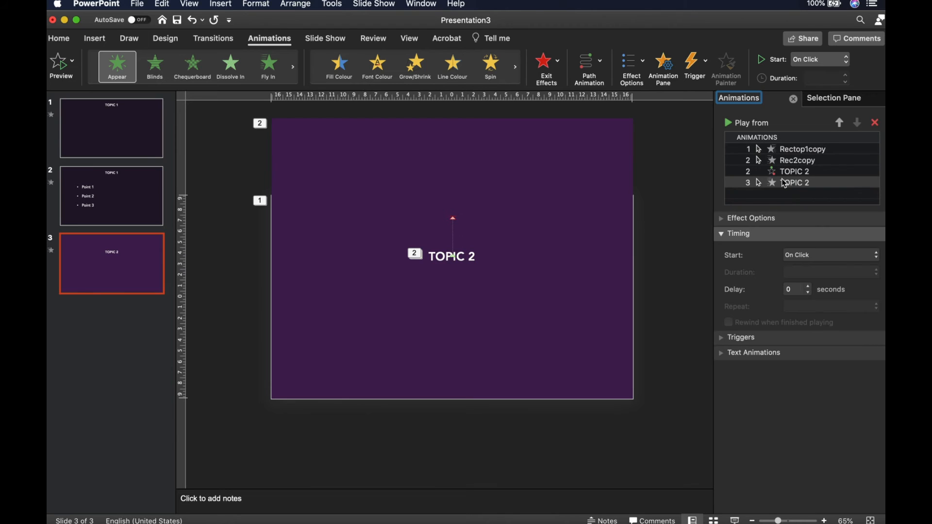
pyautogui.click(797, 187)
pyautogui.moveTo(797, 188); pyautogui.dragTo(807, 166)
# Set the TOPIC 2 Appear animation to start With Previous and select the TOPIC 2 path animation to check its timing.
pyautogui.click(828, 256)
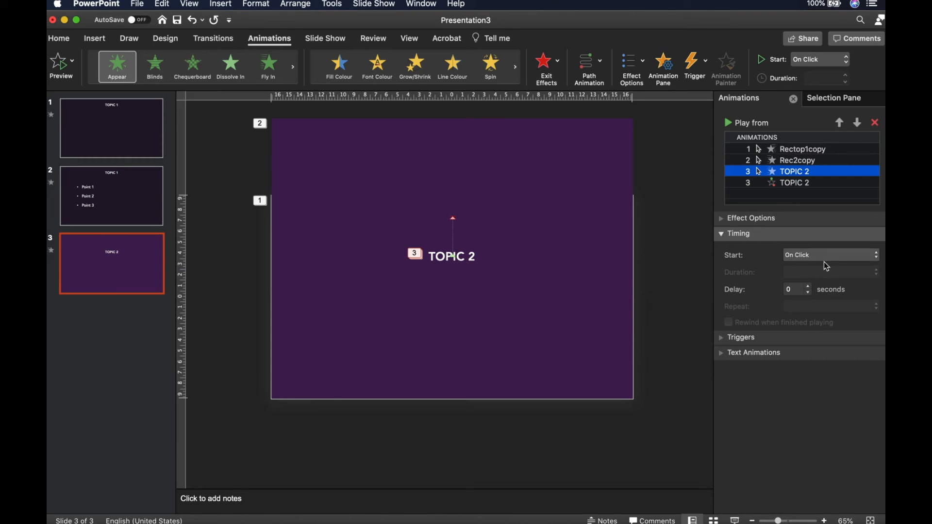
pyautogui.click(828, 266)
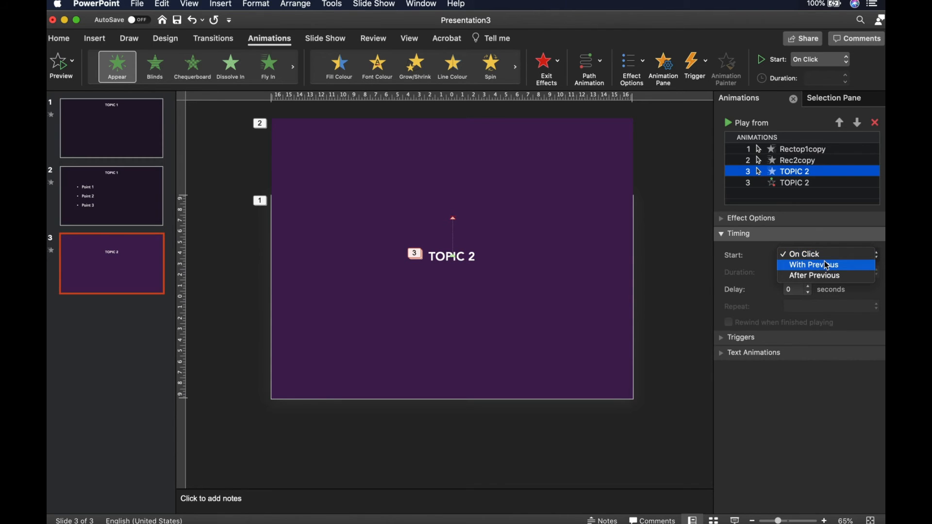
pyautogui.click(808, 183)
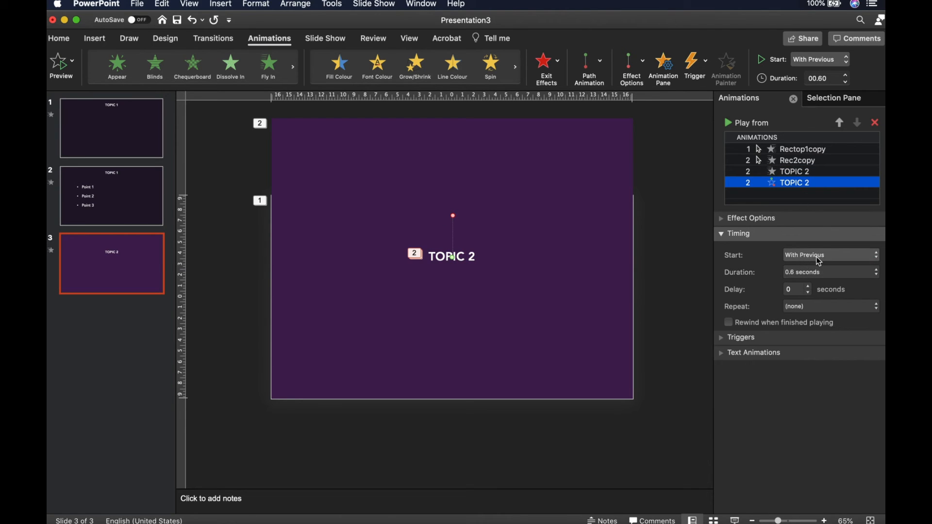
# Replay the slide show from the TOPIC 1 points to the full TOPIC 2 screen to check the added Appear animation.
pyautogui.click(735, 519)
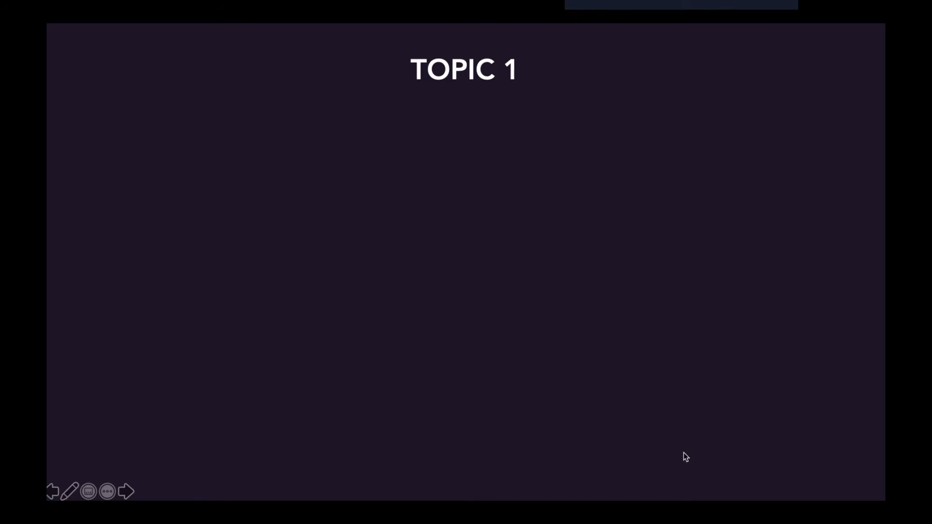
pyautogui.click(471, 264)
pyautogui.click(471, 264)
pyautogui.click(471, 264)
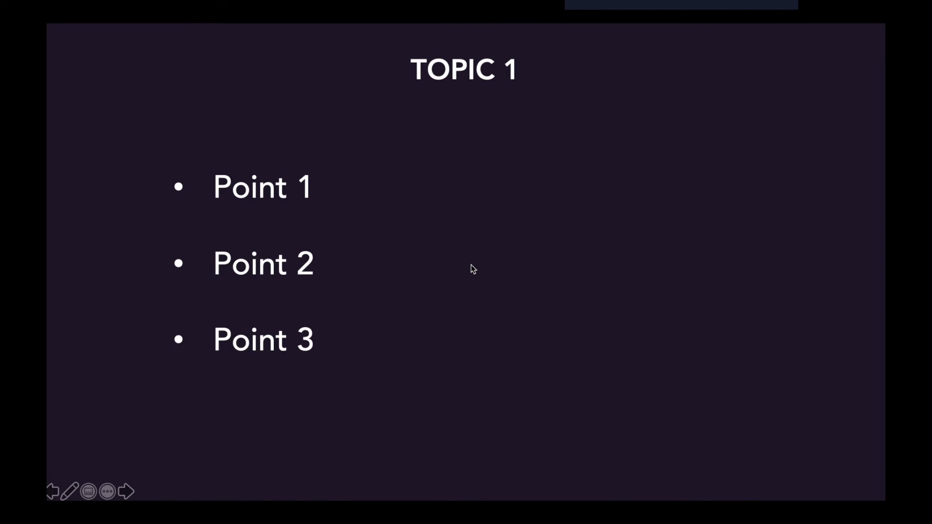
pyautogui.click(471, 264)
pyautogui.click(471, 264)
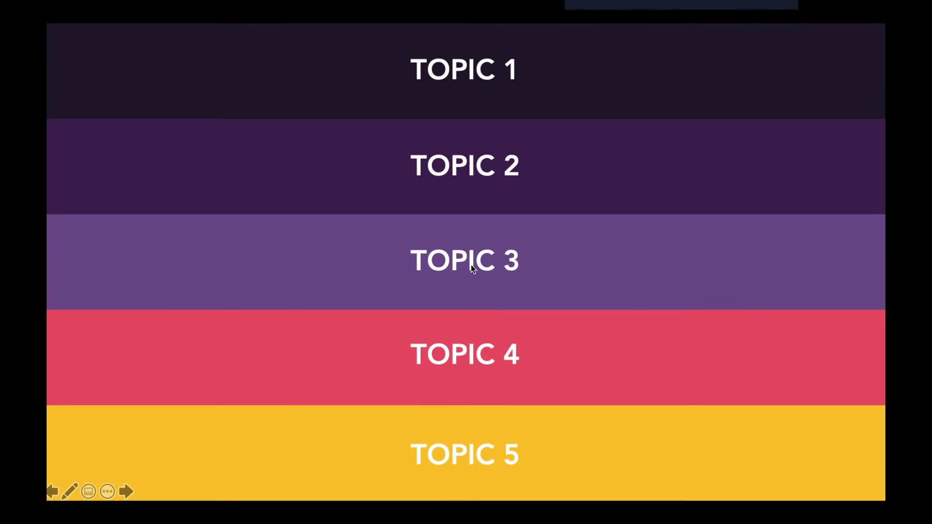
pyautogui.click(470, 265)
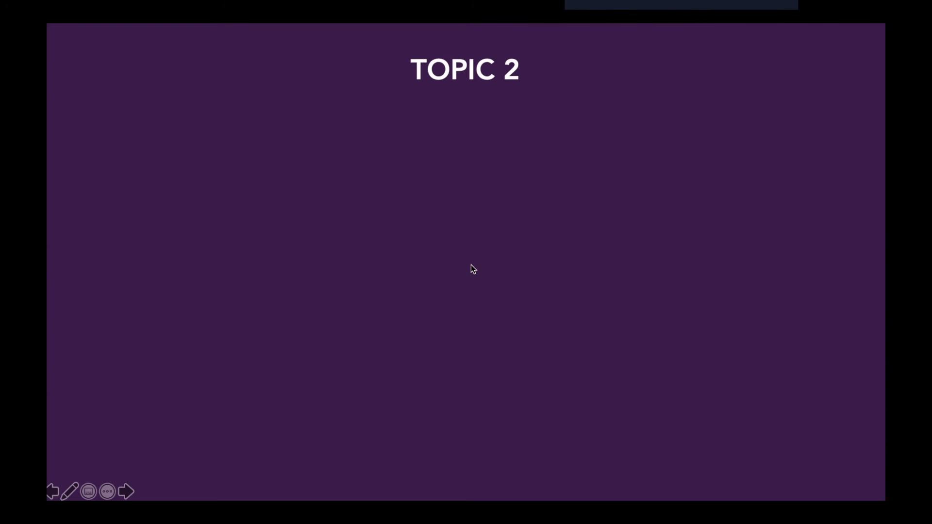
pyautogui.click(471, 265)
pyautogui.click(471, 265)
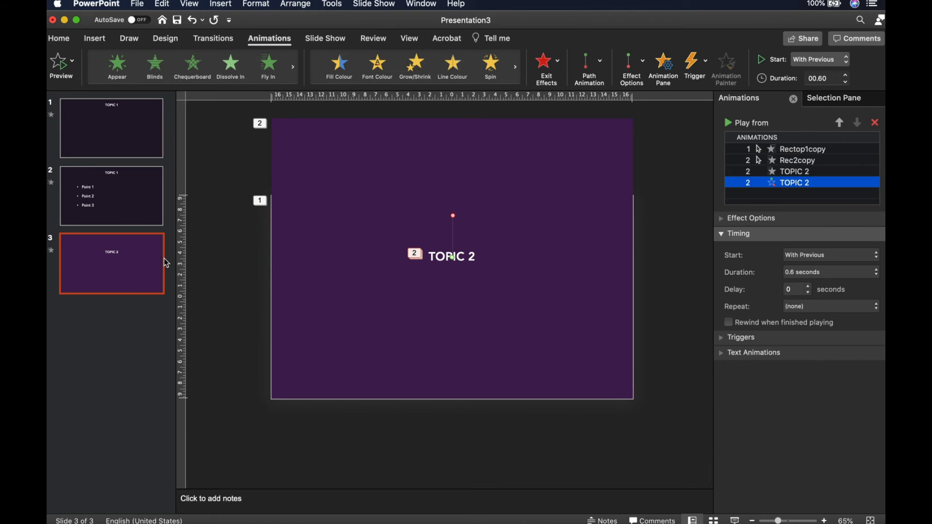
# Duplicate slide 2 with the TOPIC 1 points and move the duplicate to the end of the deck as slide 4.
pyautogui.click(139, 215)
pyautogui.rightClick(138, 215)
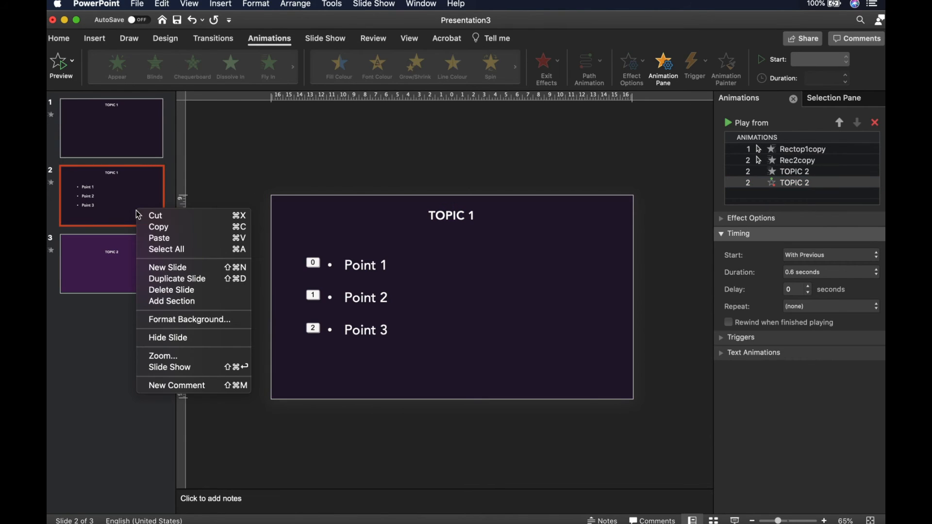
pyautogui.click(165, 281)
pyautogui.moveTo(128, 257); pyautogui.dragTo(125, 371)
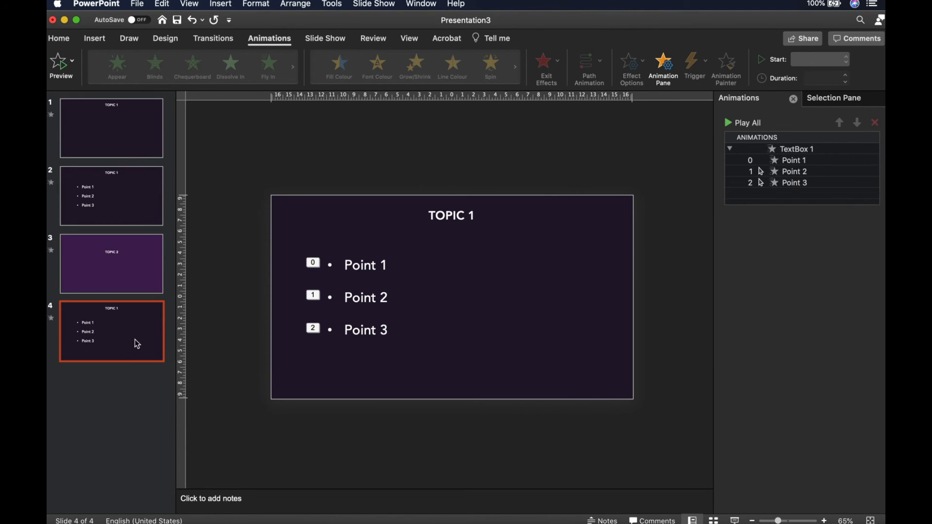
# Change the title on slide 4 to TOPIC 2.
pyautogui.click(474, 217)
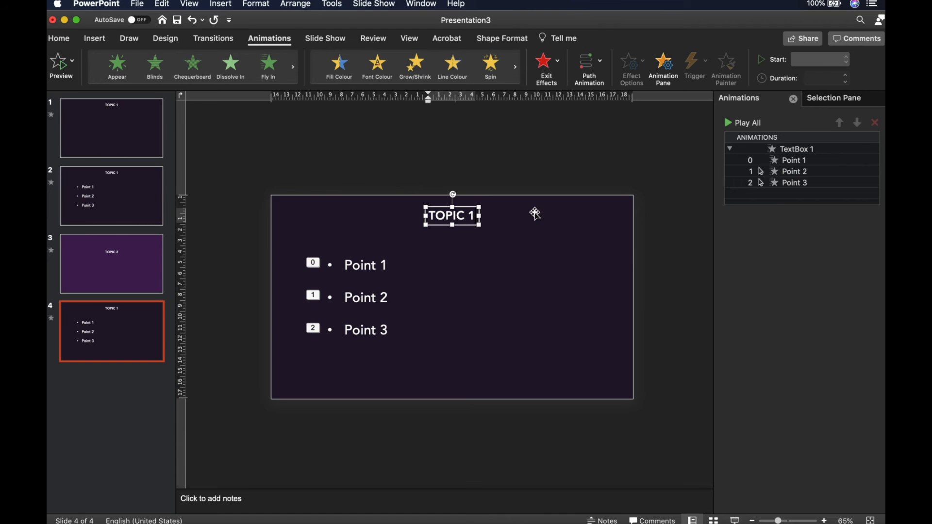
pyautogui.press('BackSpace')
pyautogui.write('2')
# Fill the background rectangle of slide 4 with the recently used dark purple of the TOPIC 2 band.
pyautogui.click(547, 233)
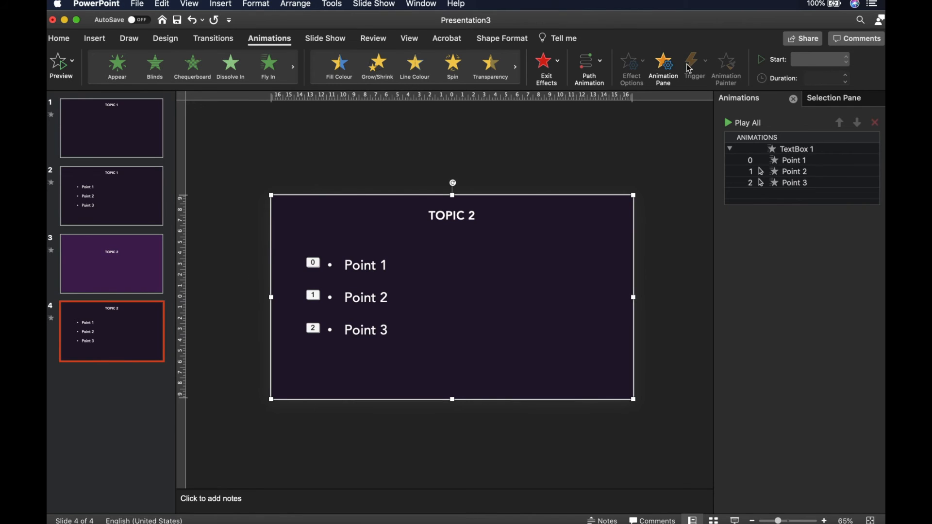
pyautogui.click(59, 39)
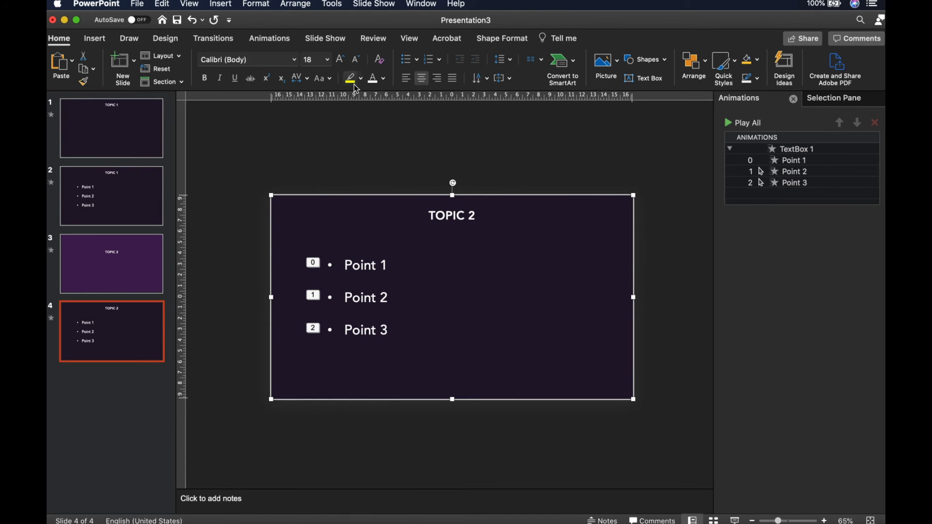
pyautogui.click(502, 41)
pyautogui.click(283, 68)
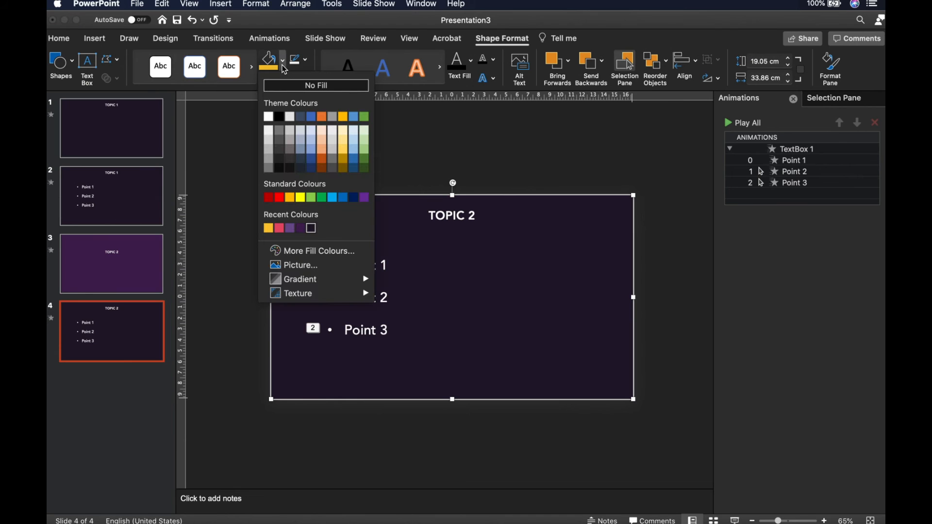
pyautogui.click(301, 230)
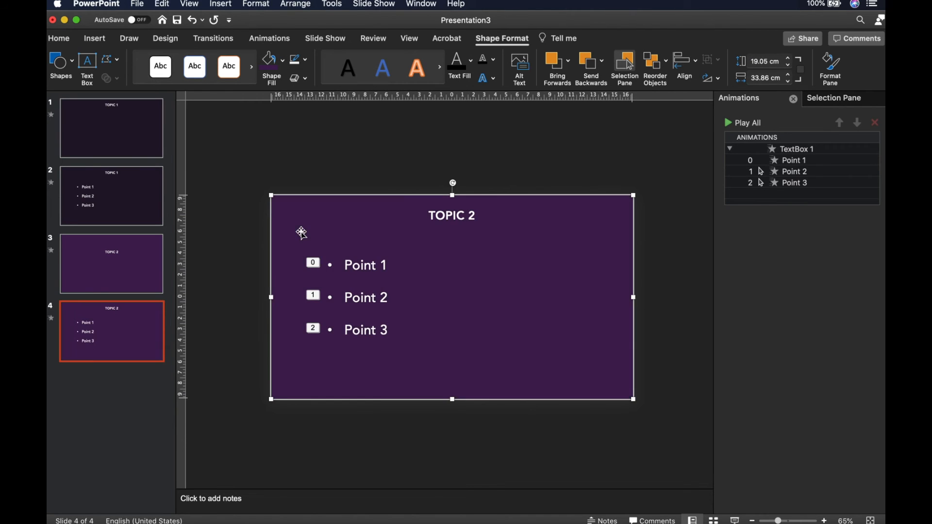
pyautogui.click(316, 173)
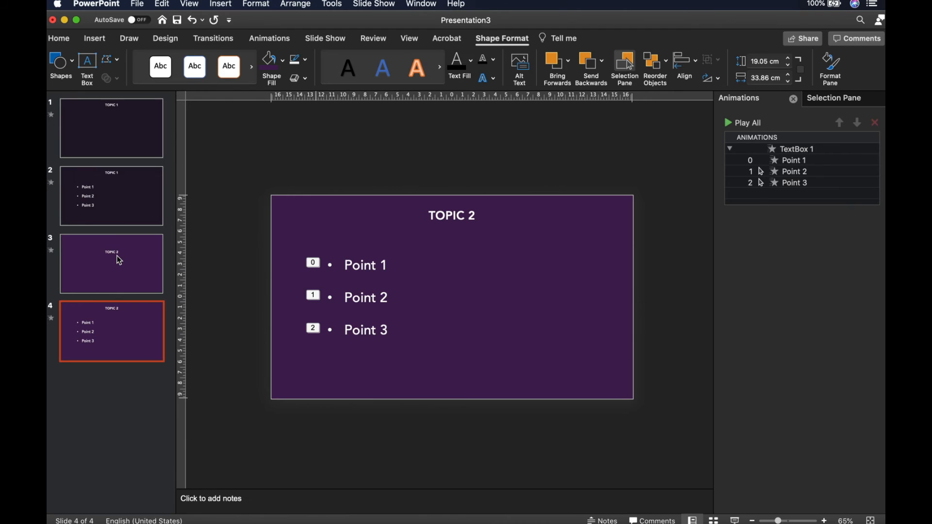
# Play the slide show from slide 2 to the end to check the transition into the TOPIC 2 points, and exit.
pyautogui.click(125, 209)
pyautogui.click(734, 521)
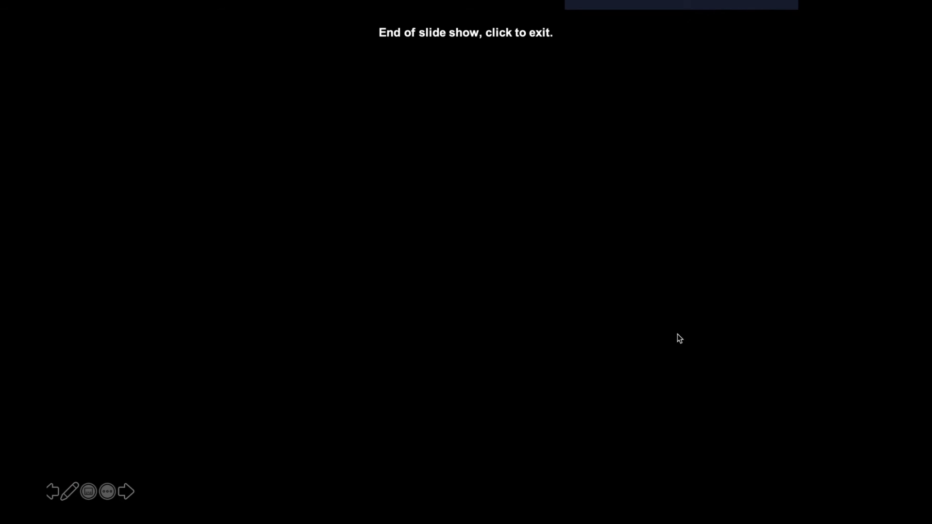
pyautogui.click(678, 335)
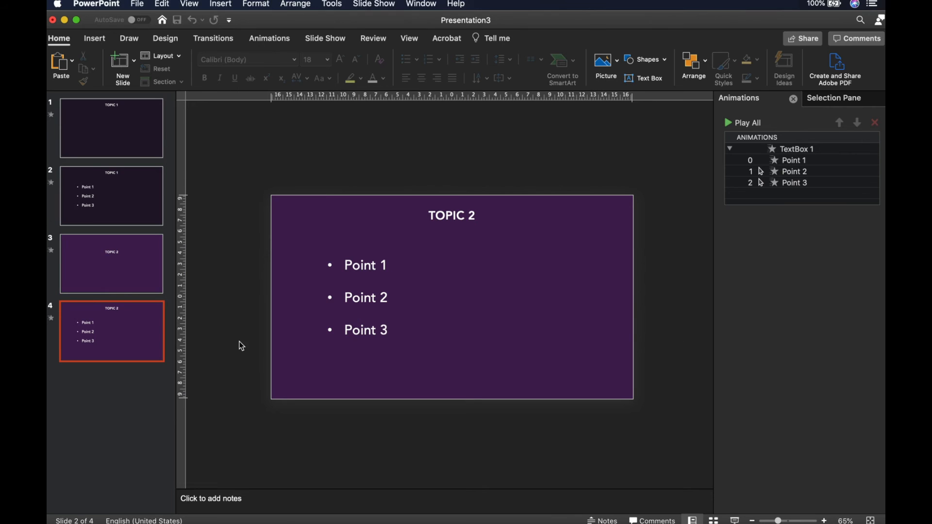
# Duplicate slide 3, the animated TOPIC 2 expansion slide.
pyautogui.click(123, 268)
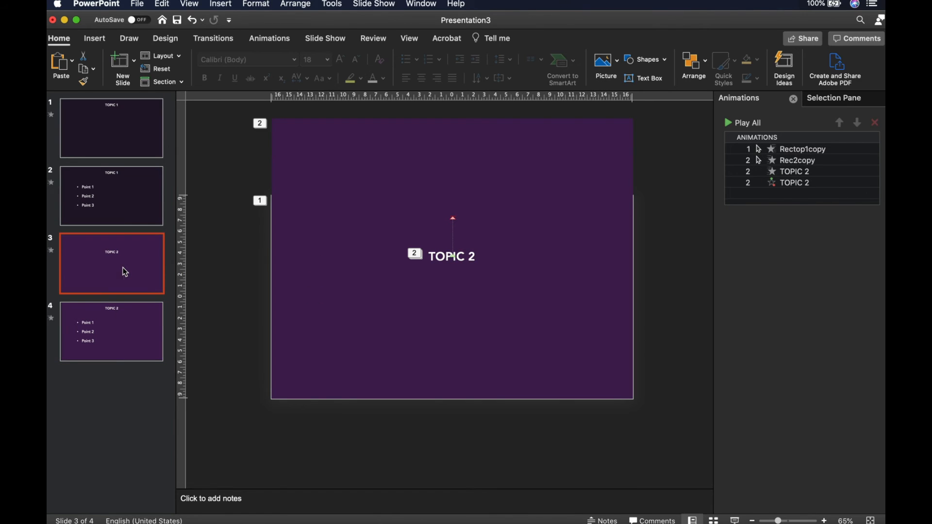
pyautogui.rightClick(125, 272)
pyautogui.click(167, 335)
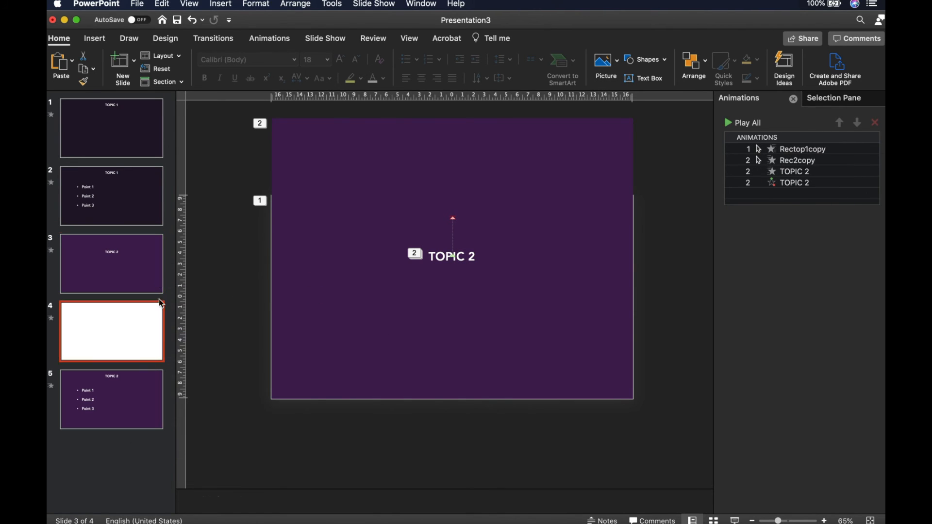
# Move the duplicated TOPIC 2 expansion slide to the end as slide 5 and hide its Rec2copy rectangle.
pyautogui.moveTo(114, 325); pyautogui.dragTo(113, 445)
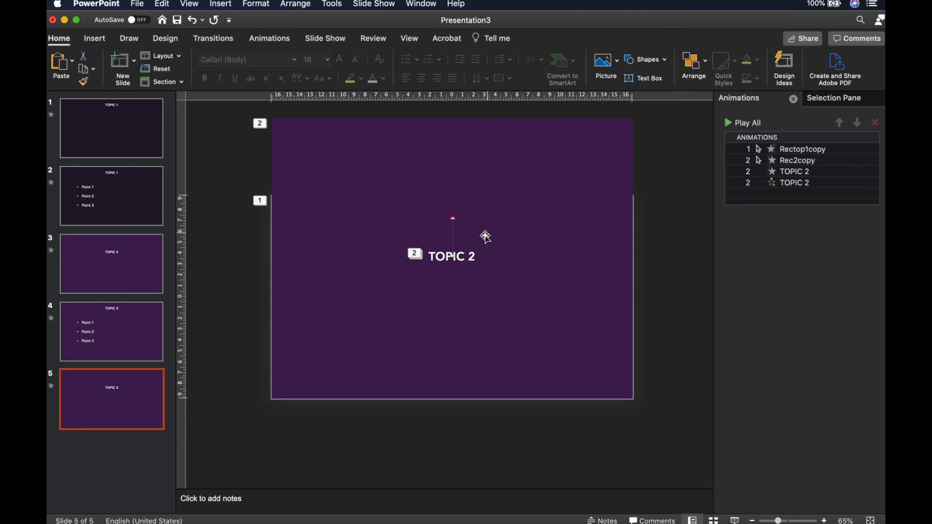
pyautogui.click(457, 256)
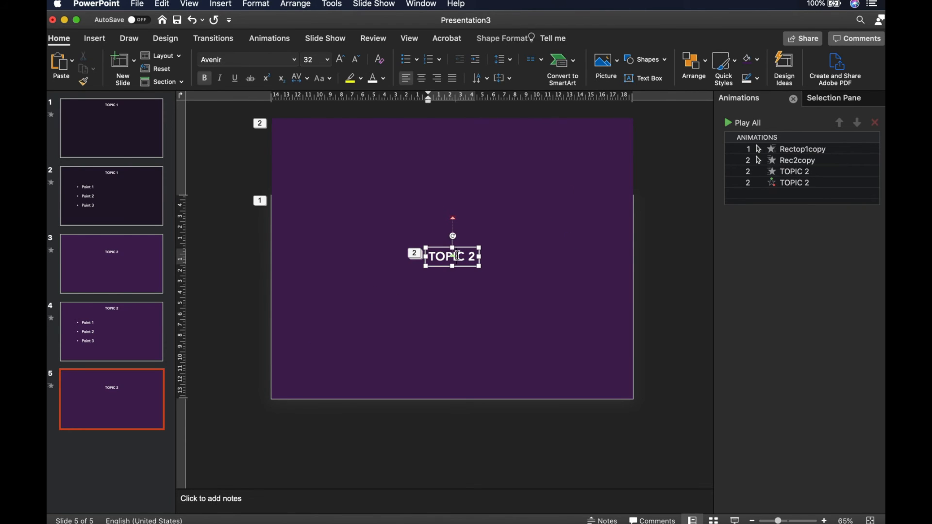
pyautogui.click(828, 102)
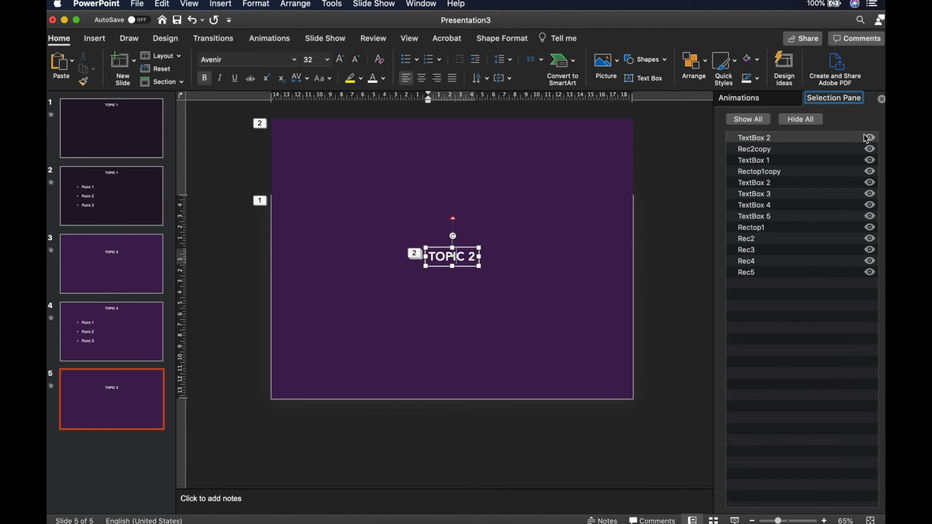
pyautogui.click(872, 150)
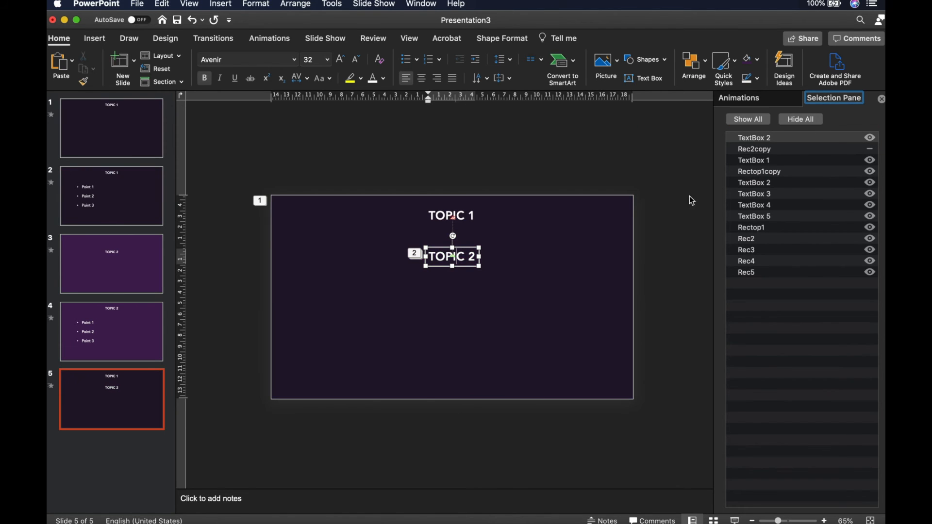
# Paste a copy of the TOPIC 1 text box on slide 5 and align it exactly over the original.
pyautogui.click(479, 209)
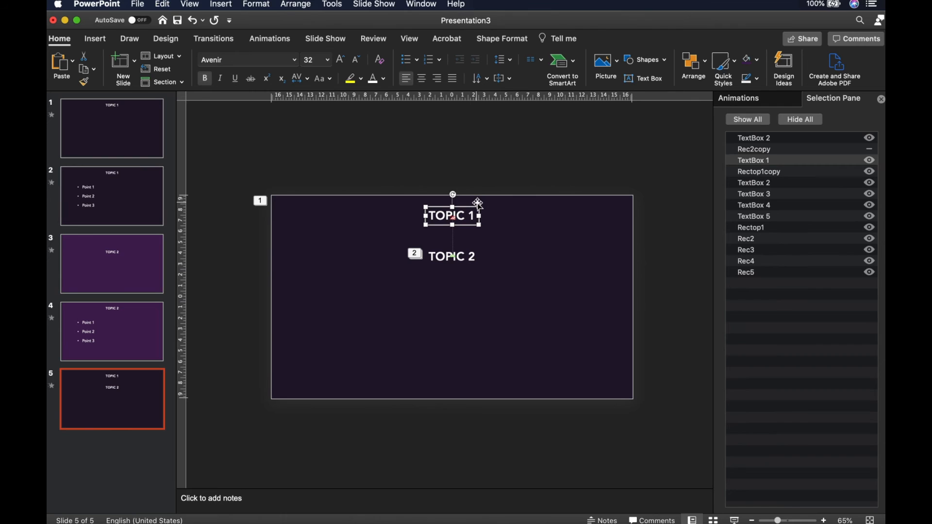
pyautogui.press('super+v')
pyautogui.scroll(5, 488, 186)
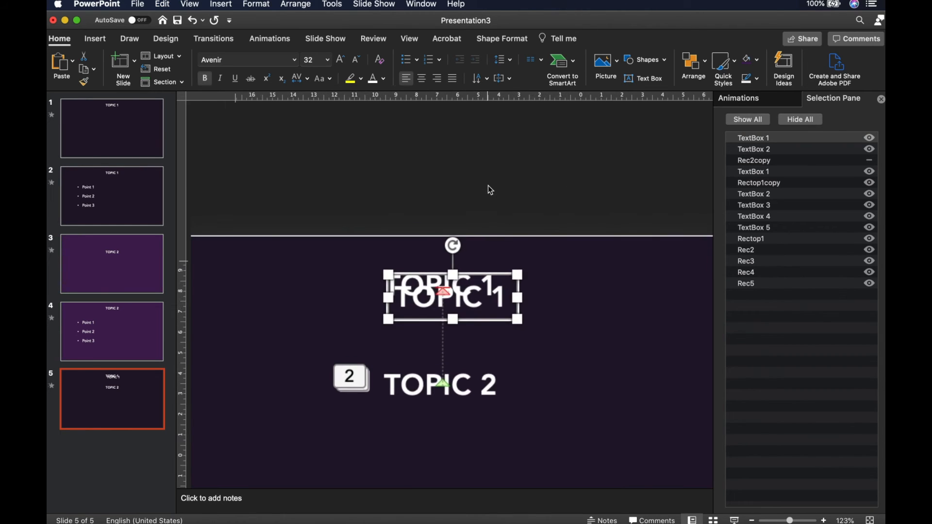
pyautogui.moveTo(503, 157)
pyautogui.mouseDown()
pyautogui.moveTo(475, 157)
pyautogui.moveTo(490, 146)
pyautogui.mouseUp()
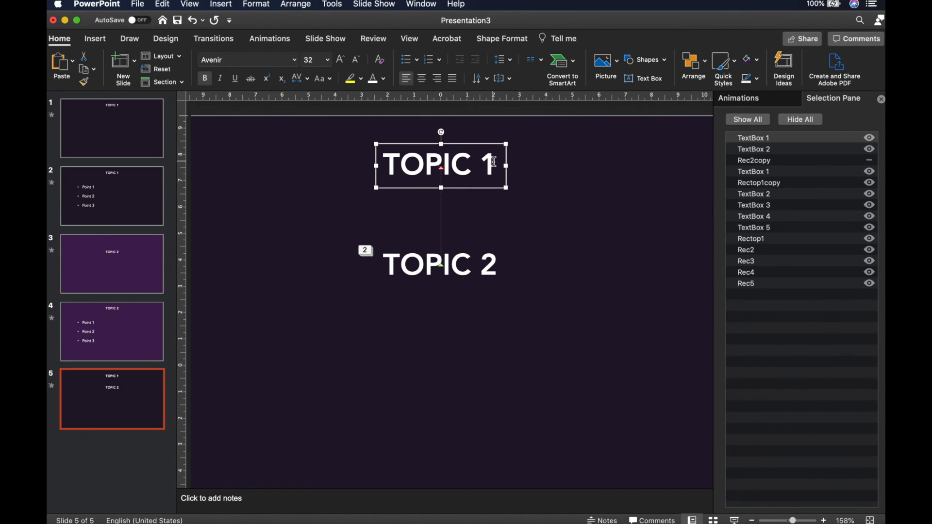
# Change the text of the pasted TOPIC 1 copy to TOPIC 2.
pyautogui.click(493, 161)
pyautogui.tripleClick(477, 163)
pyautogui.click(502, 163)
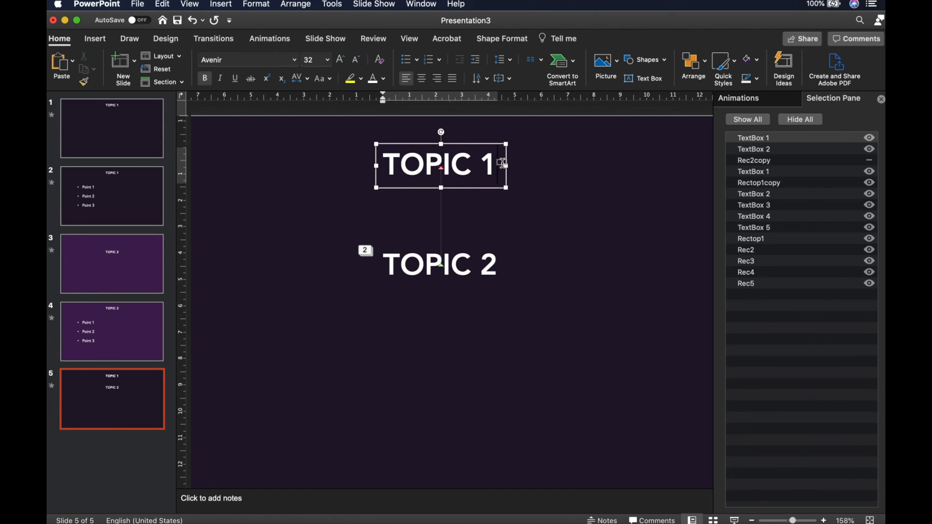
pyautogui.press('BackSpace')
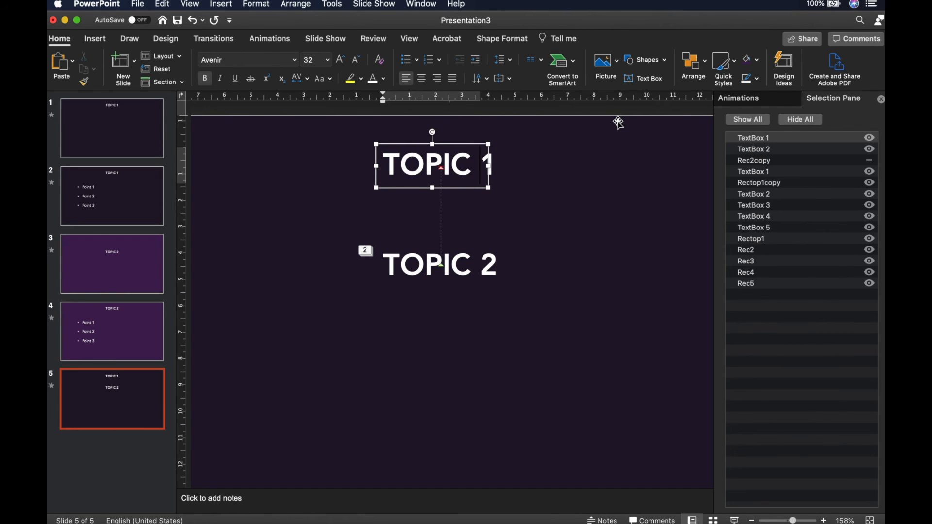
pyautogui.write('2')
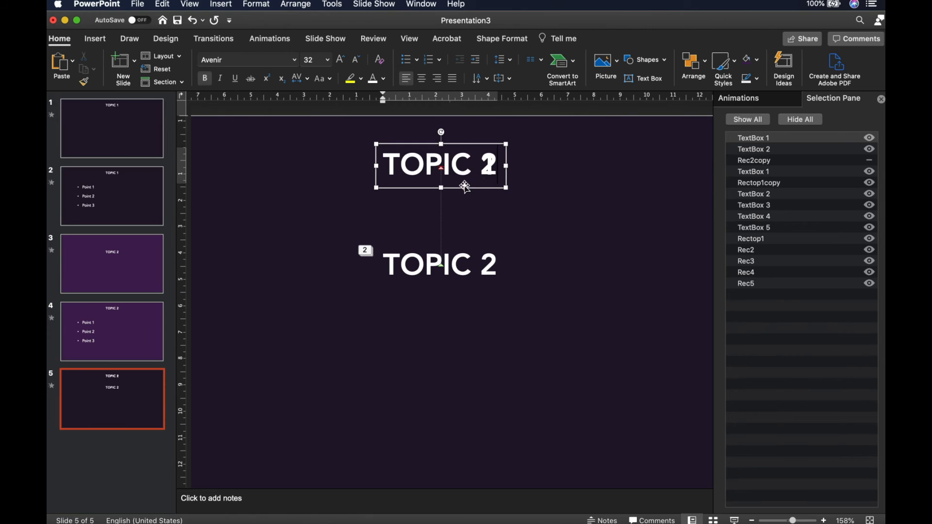
# Try to delete the lower animated TOPIC 2 text box and undo the deletion.
pyautogui.click(453, 262)
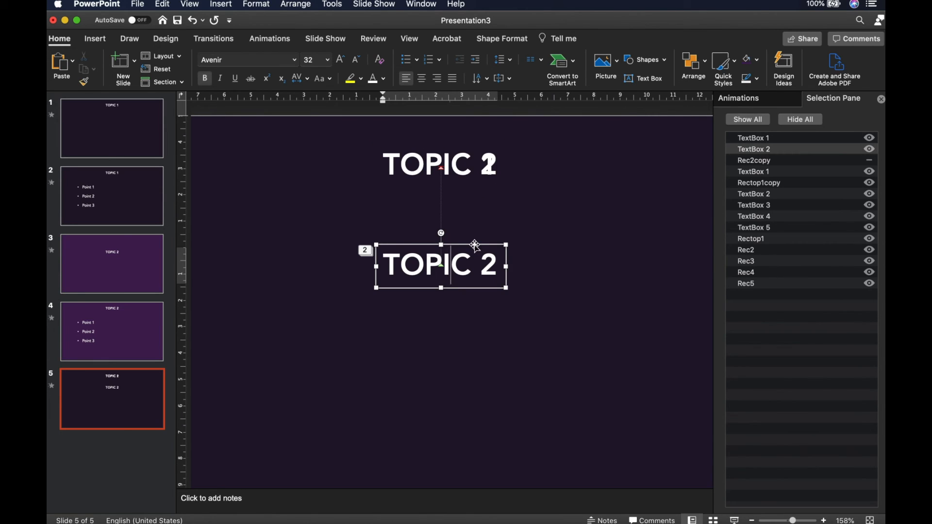
pyautogui.click(475, 246)
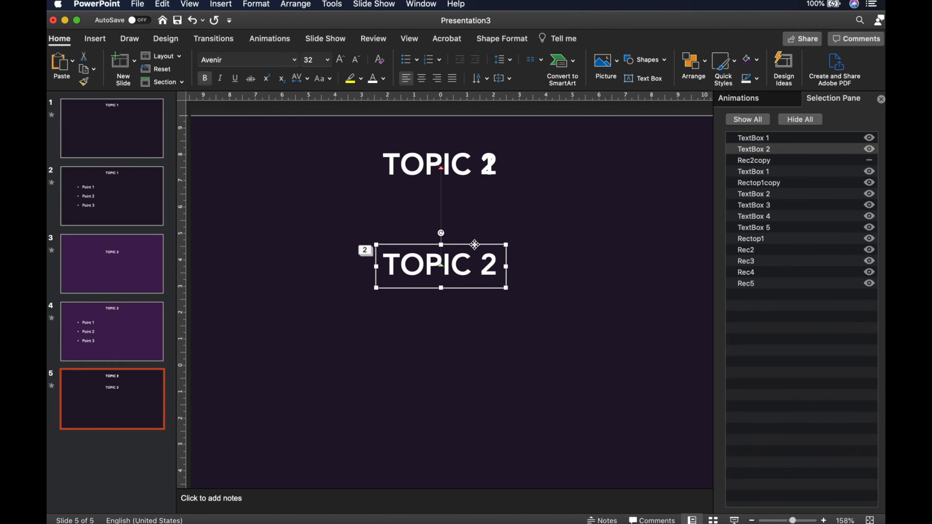
pyautogui.press('Delete')
pyautogui.press('super+z')
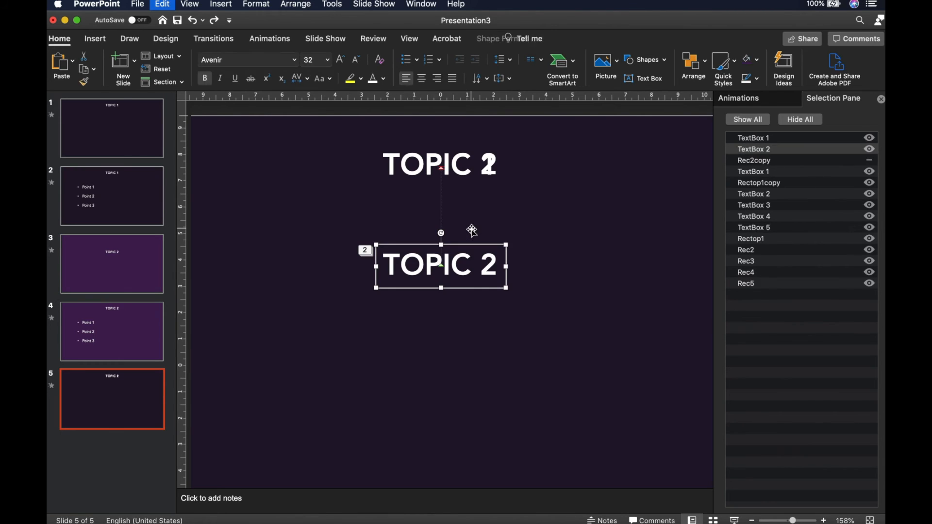
# Add a straight downward motion path to the upper TOPIC 2 text box, ending at the lower TOPIC 2 text.
pyautogui.click(478, 161)
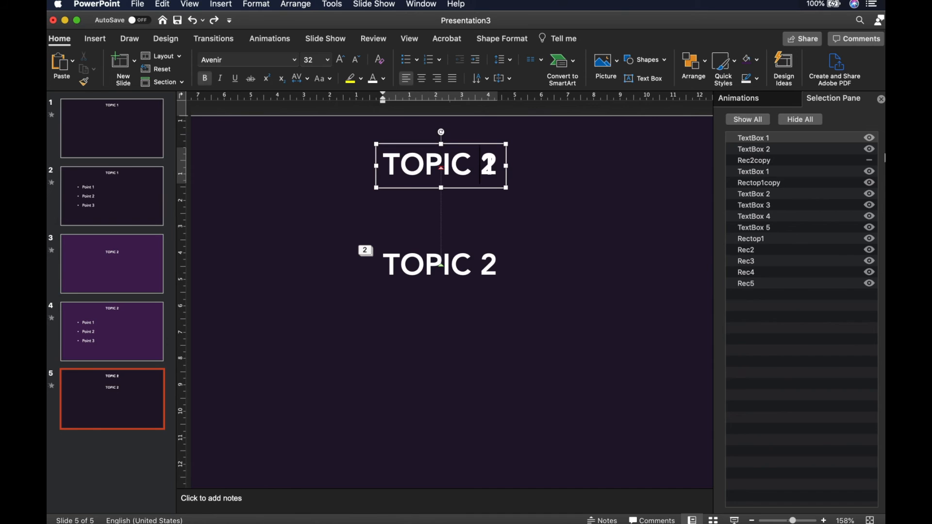
pyautogui.click(869, 139)
pyautogui.click(868, 139)
pyautogui.click(830, 139)
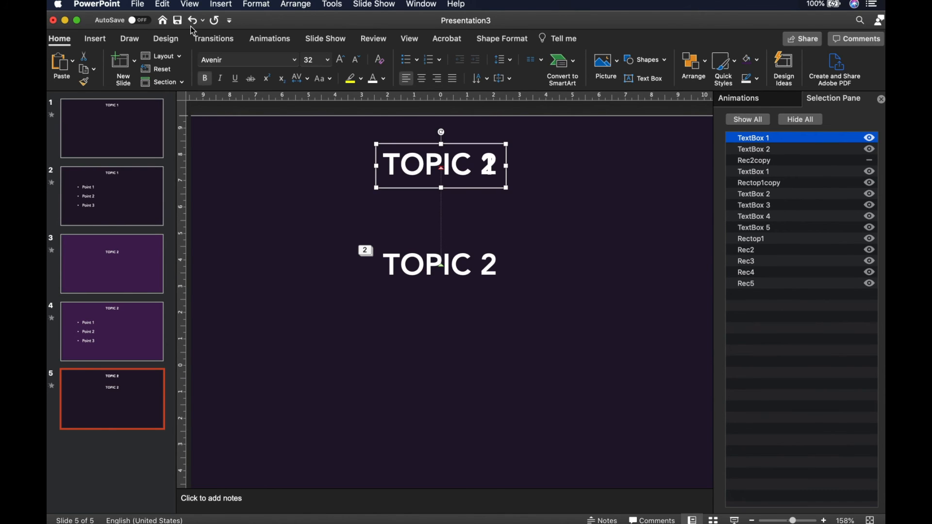
pyautogui.click(272, 41)
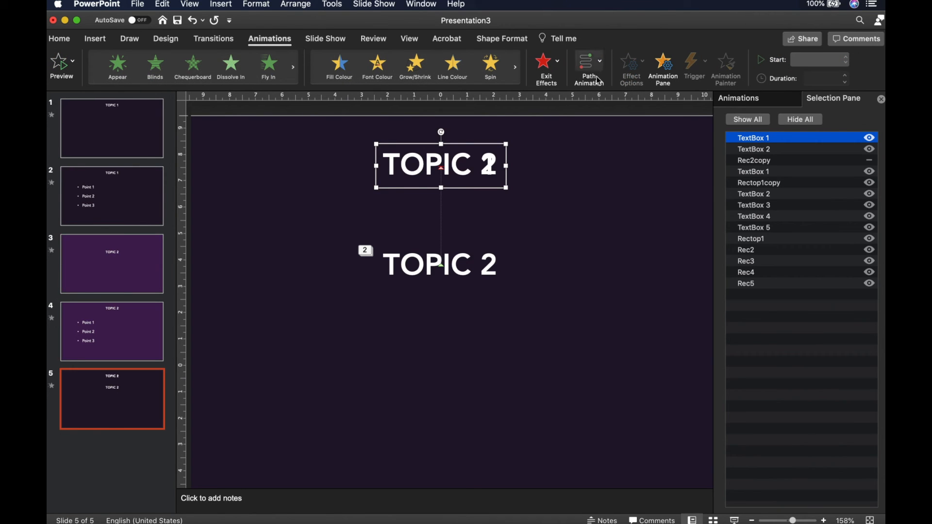
pyautogui.click(590, 65)
pyautogui.click(641, 183)
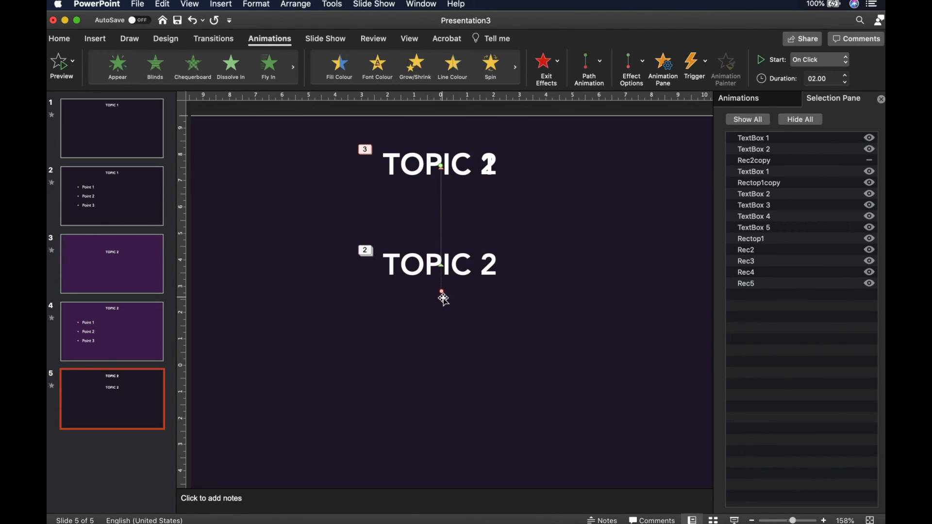
pyautogui.moveTo(440, 290); pyautogui.dragTo(442, 267)
# Delete the lower TOPIC 2 text box that carries the old upward animation.
pyautogui.click(410, 263)
pyautogui.click(420, 248)
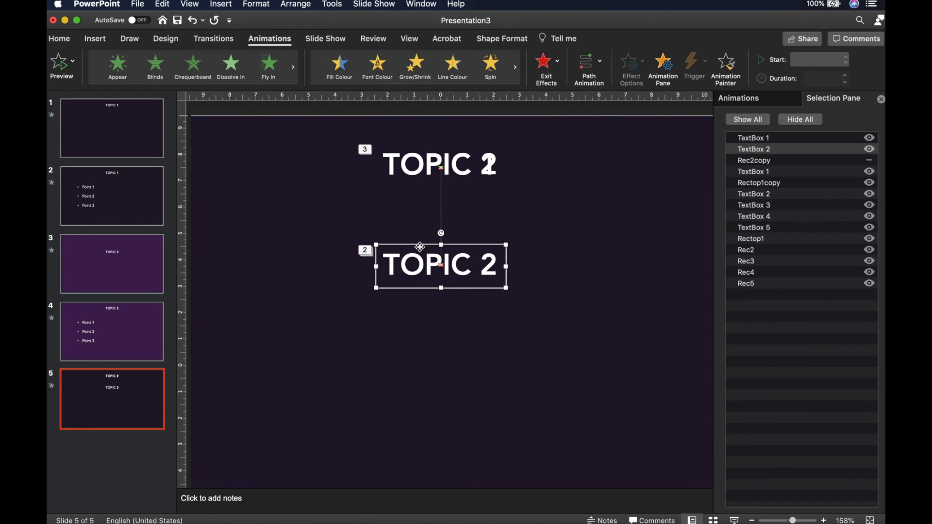
pyautogui.press('Delete')
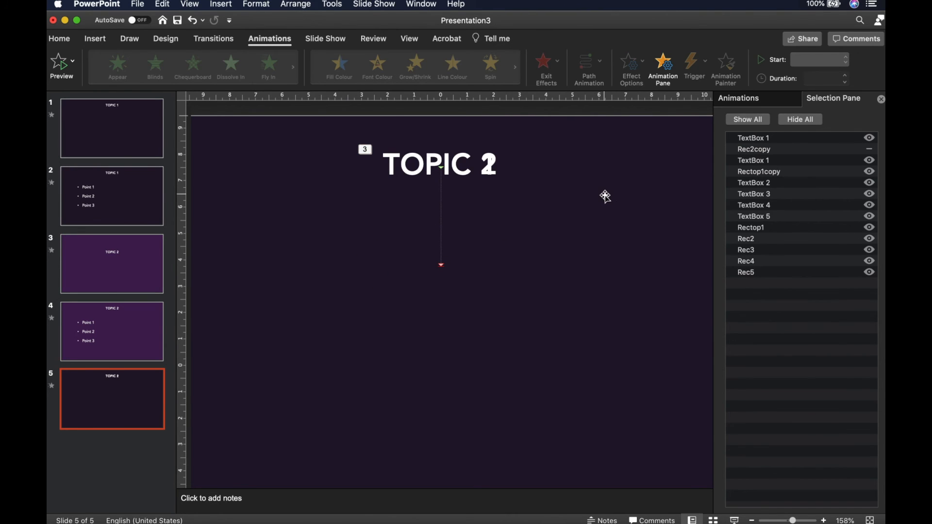
# Delete the full-slide Rectop1copy rectangle from slide 5.
pyautogui.scroll(-10, 605, 196)
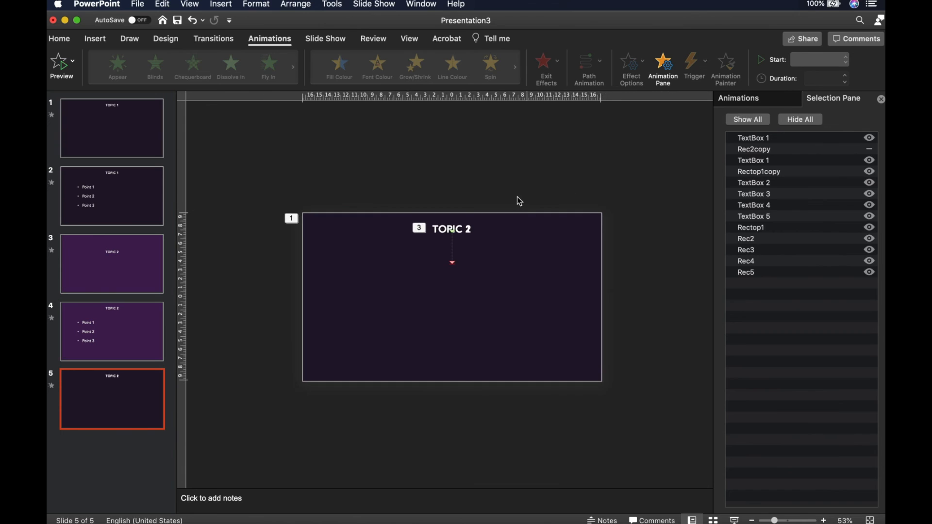
pyautogui.scroll(4, 518, 202)
pyautogui.scroll(3, 485, 209)
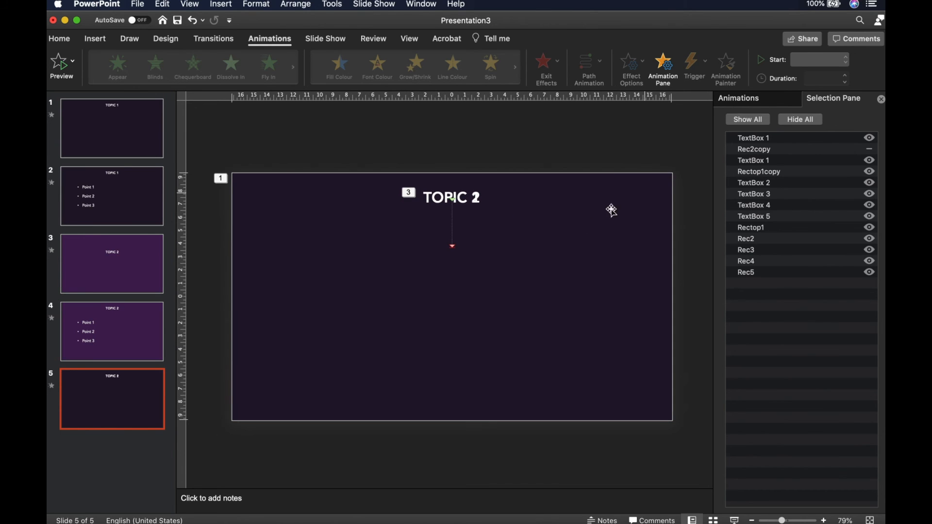
pyautogui.click(577, 226)
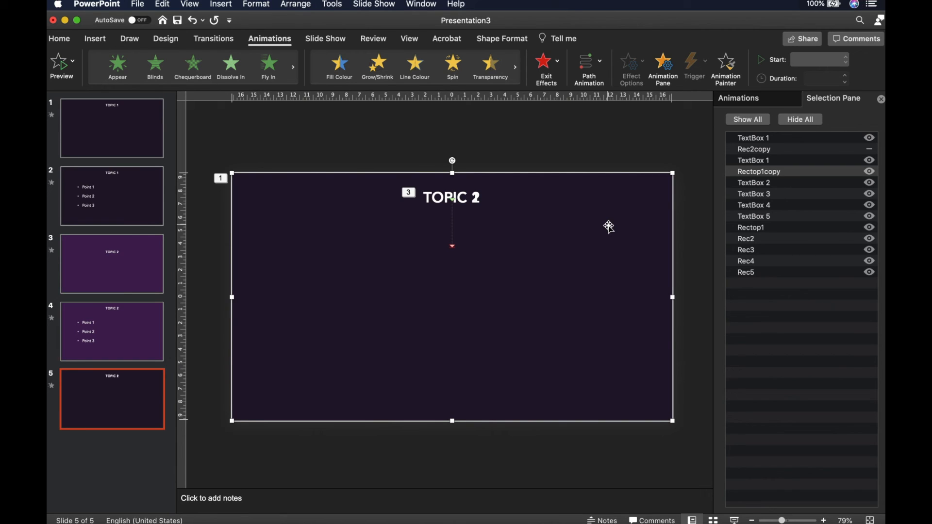
pyautogui.press('Delete')
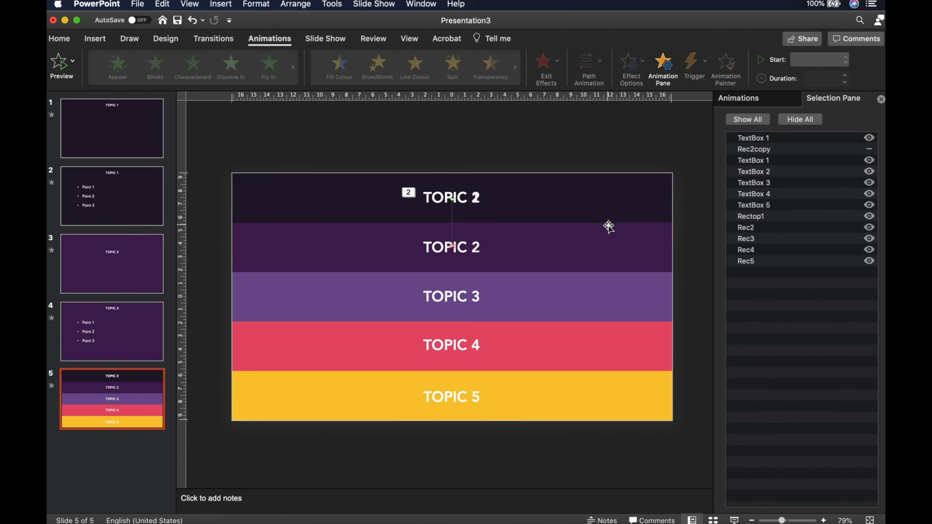
# Show the Rec2copy rectangle again and remove its existing Split entrance animation.
pyautogui.click(869, 150)
pyautogui.click(577, 176)
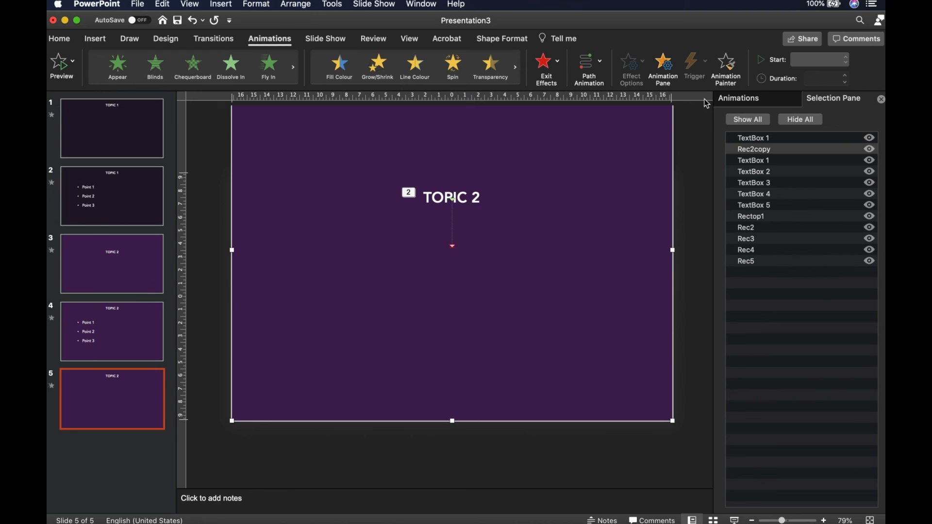
pyautogui.click(739, 98)
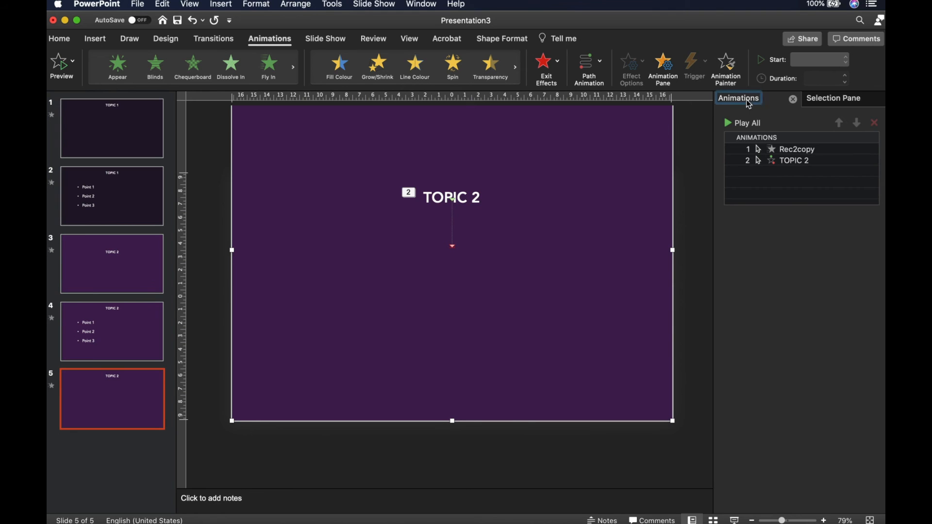
pyautogui.click(825, 161)
pyautogui.click(828, 150)
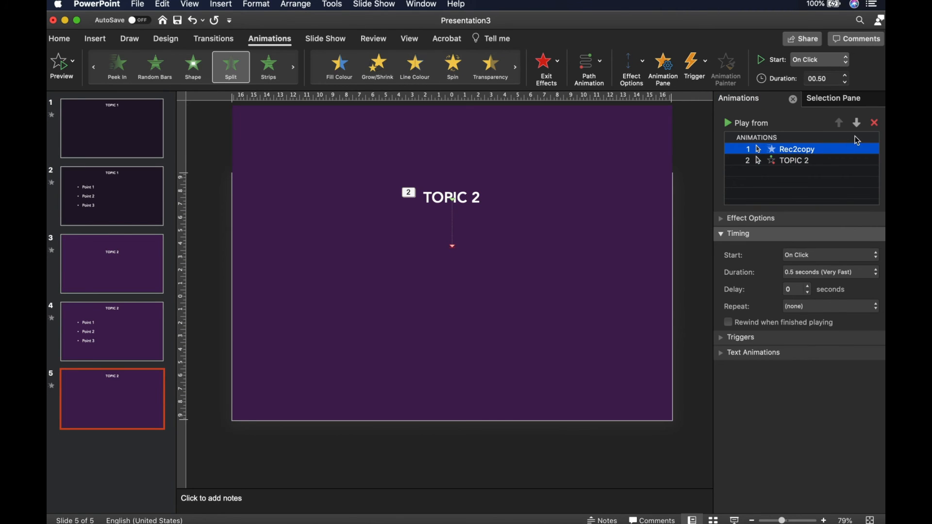
pyautogui.click(876, 124)
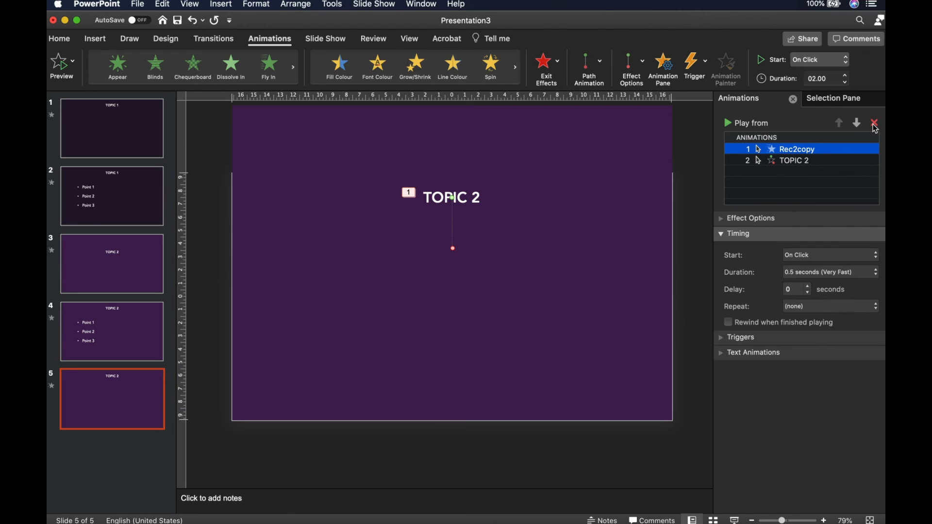
# Apply a Split exit effect to the Rec2copy rectangle with the direction Horizontal In.
pyautogui.click(296, 146)
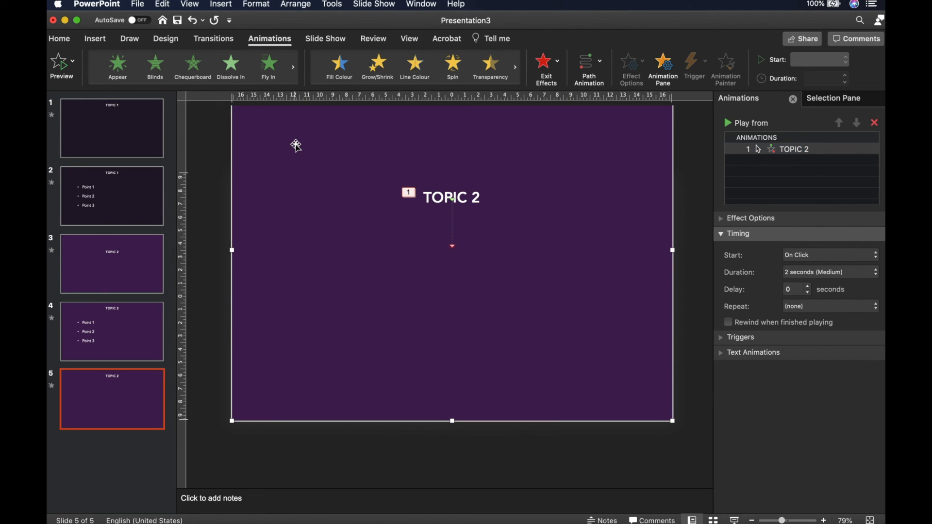
pyautogui.click(558, 68)
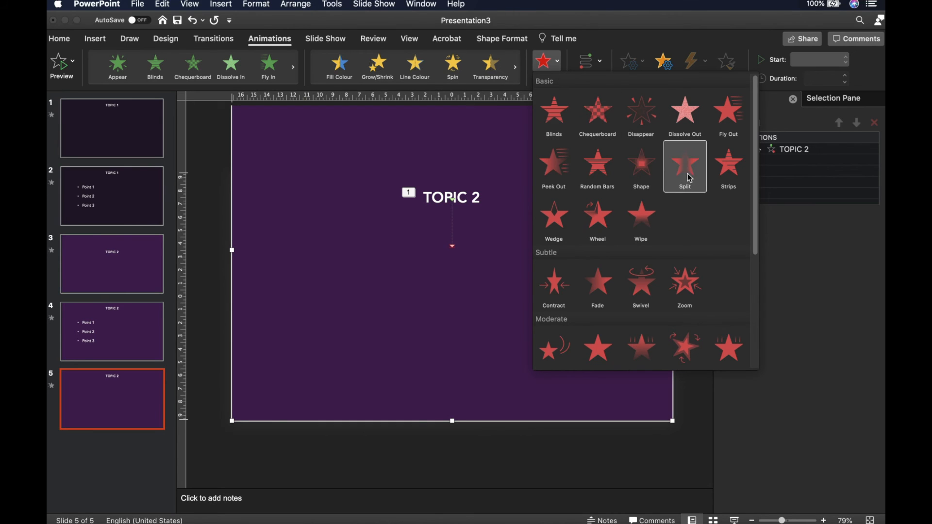
pyautogui.click(693, 178)
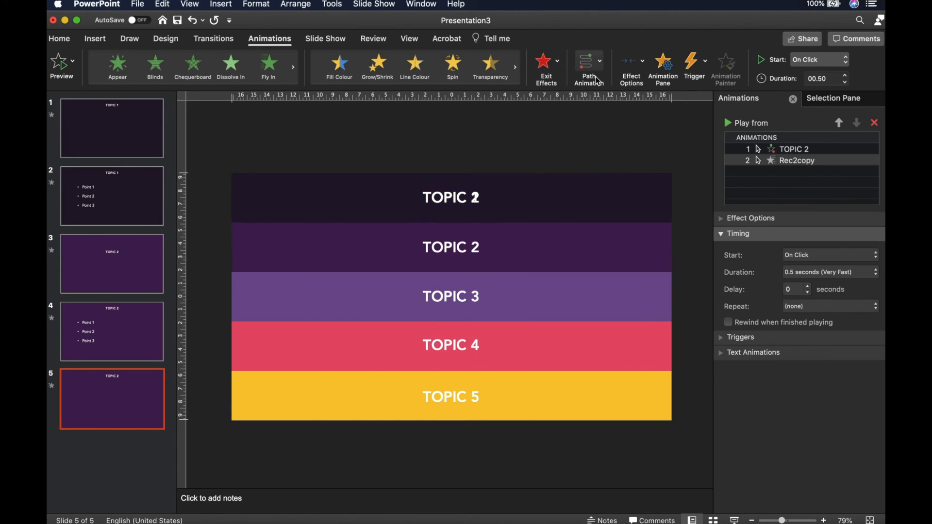
pyautogui.click(642, 68)
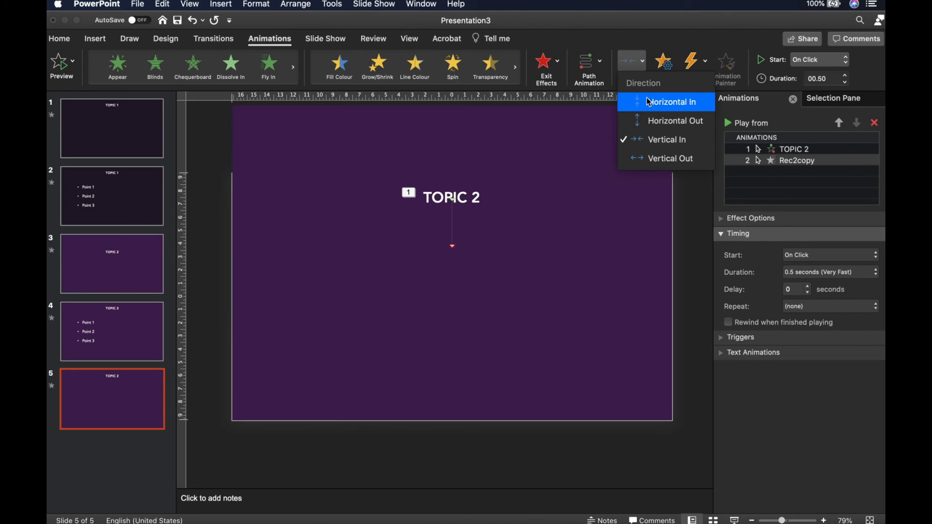
pyautogui.click(681, 111)
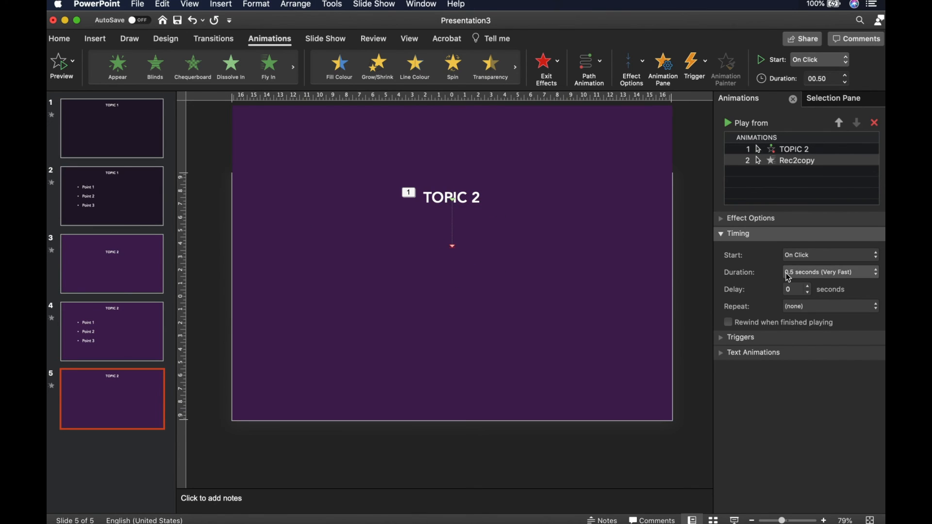
# Set the Rec2copy exit effect to last 0.6 seconds and start With Previous.
pyautogui.click(816, 273)
pyautogui.doubleClick(797, 283)
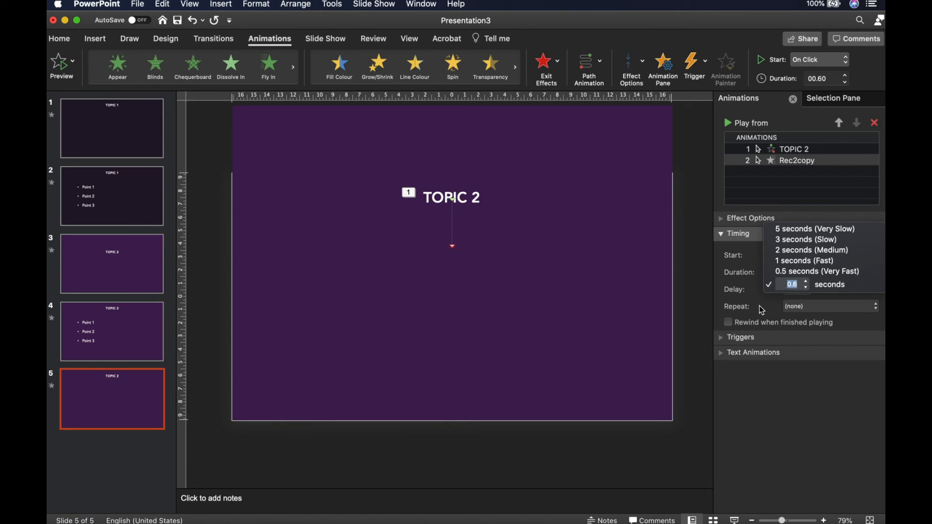
pyautogui.press('Return')
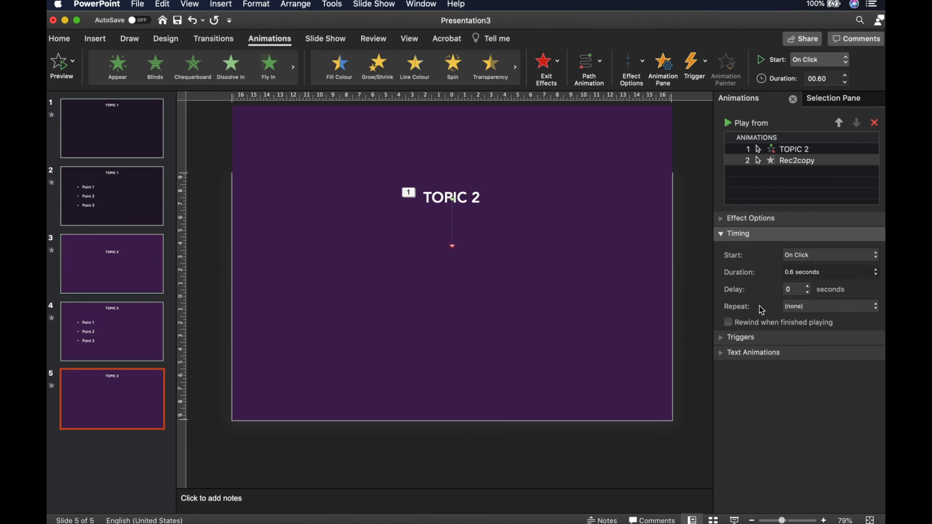
pyautogui.click(819, 258)
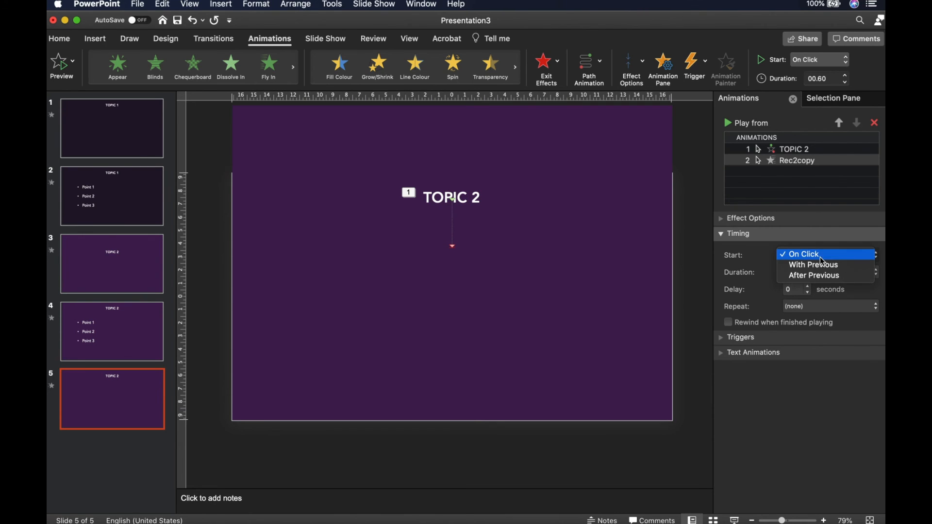
pyautogui.click(819, 266)
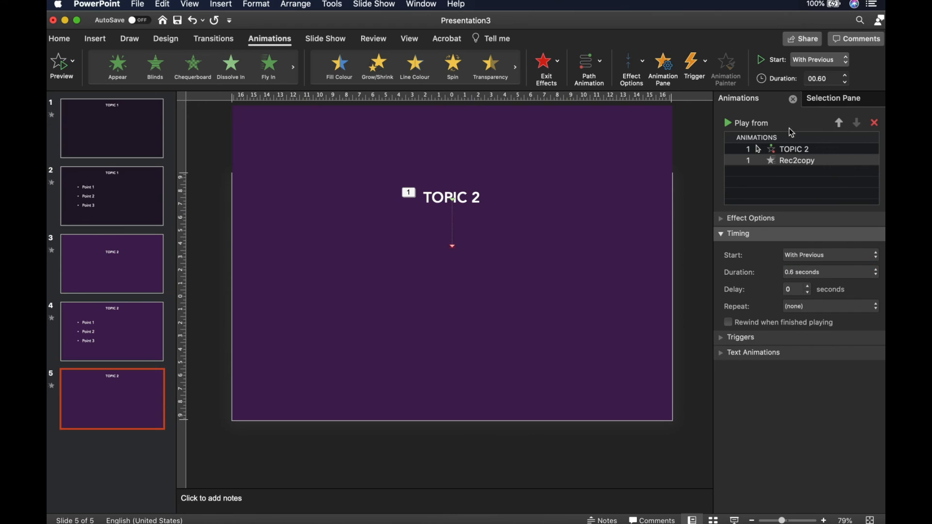
# Place the TOPIC 2 motion animation after Rec2copy, starting With Previous with a duration of 0.6 seconds.
pyautogui.moveTo(786, 153); pyautogui.dragTo(794, 176)
pyautogui.click(848, 261)
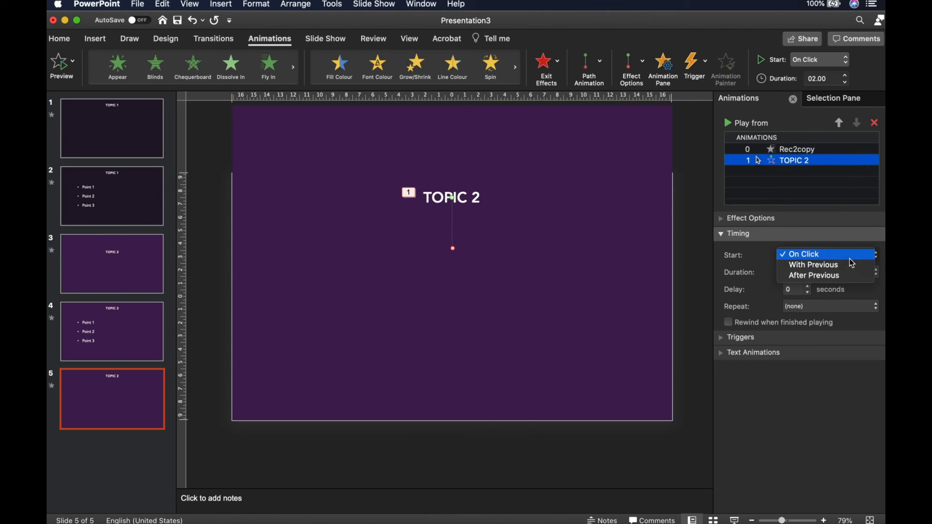
pyautogui.click(825, 266)
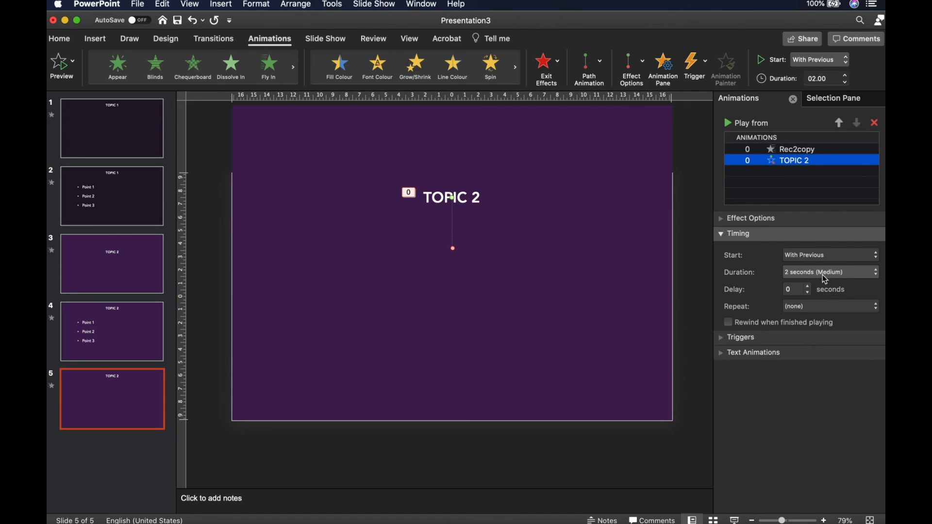
pyautogui.click(826, 280)
pyautogui.click(800, 294)
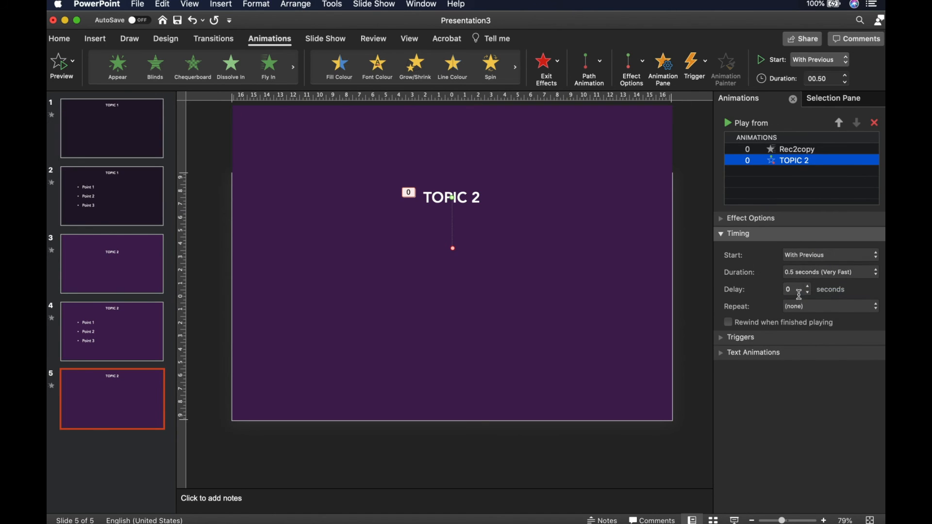
pyautogui.click(811, 277)
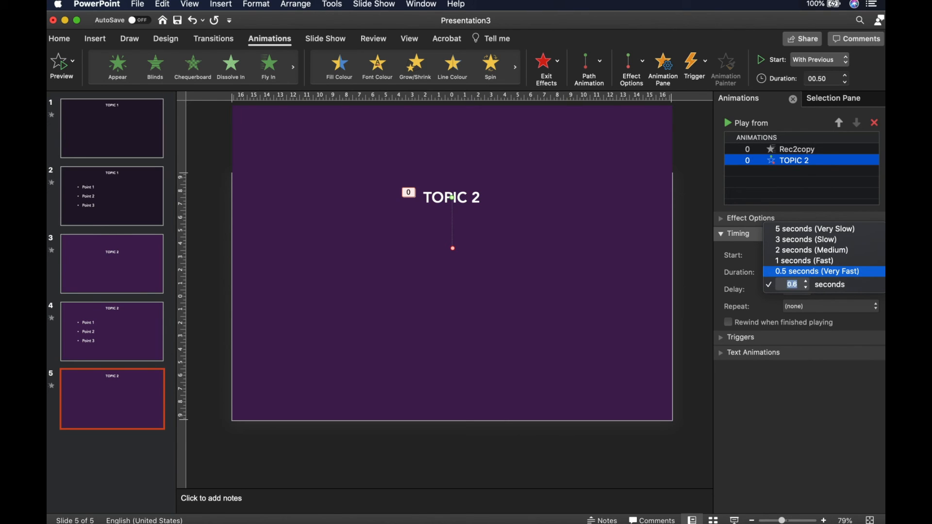
pyautogui.click(828, 377)
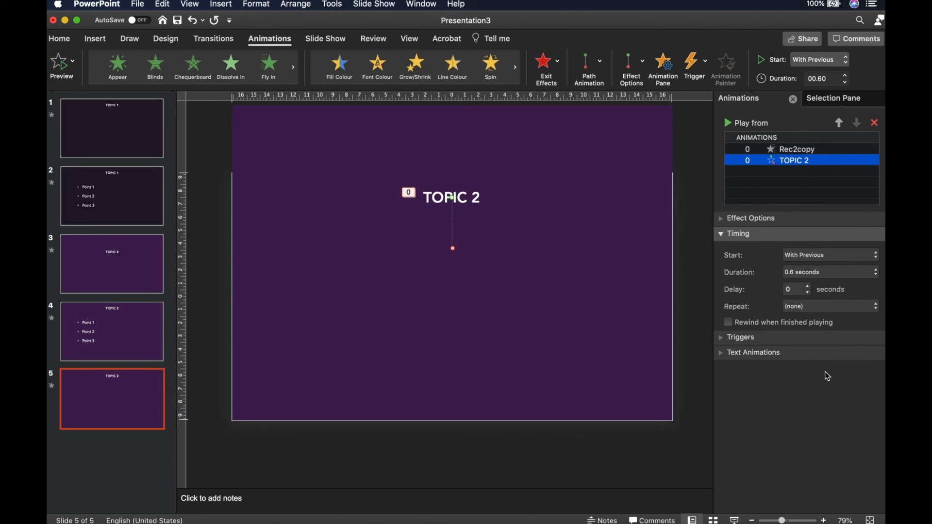
# Play the slide show from slide 4 to check the TOPIC 2 bullets and the closing transition.
pyautogui.click(129, 347)
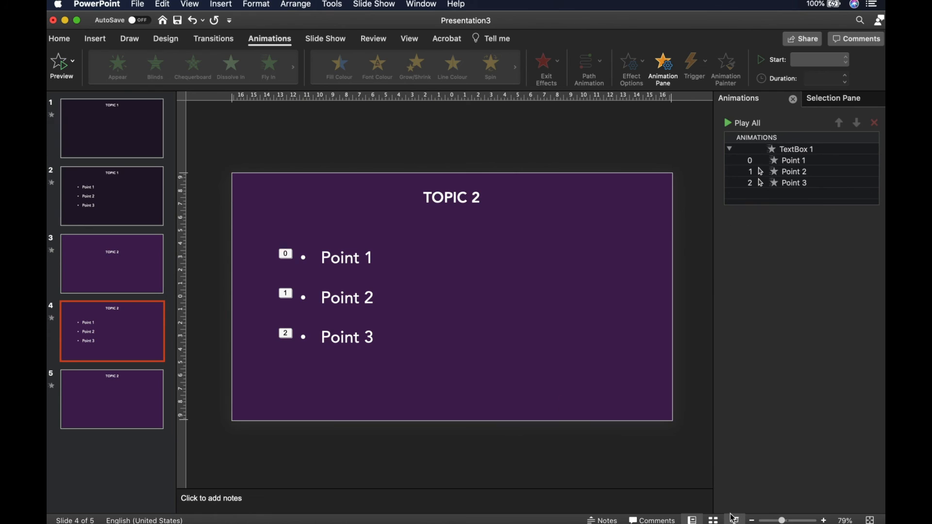
pyautogui.click(735, 520)
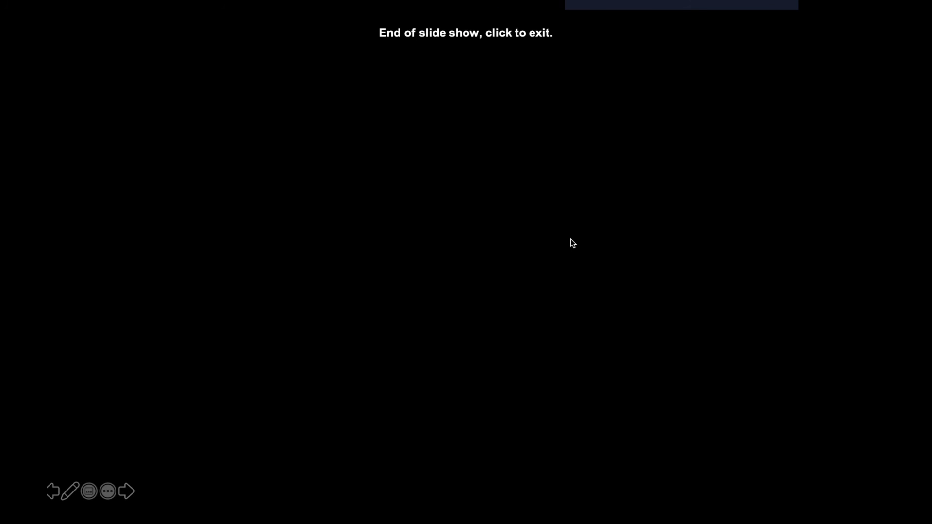
pyautogui.click(570, 239)
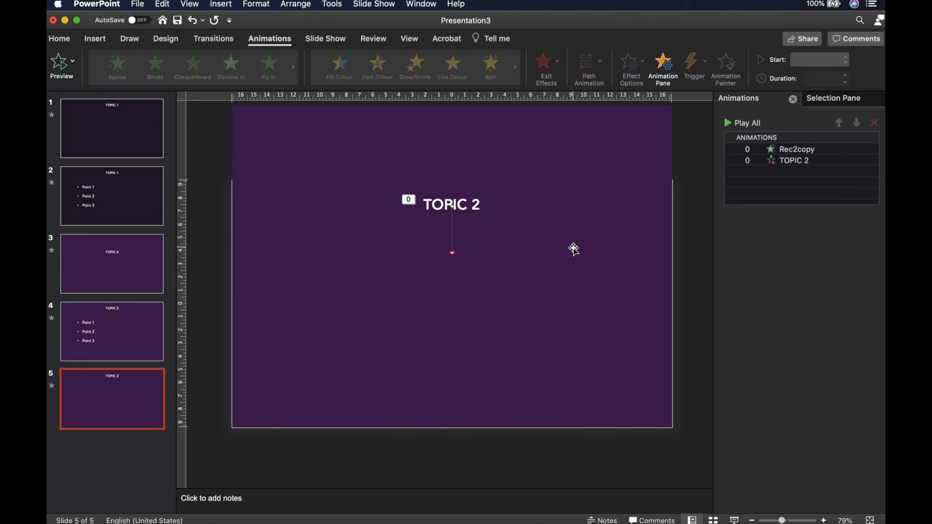
# Hide the Rec2copy rectangle on slide 5.
pyautogui.click(822, 104)
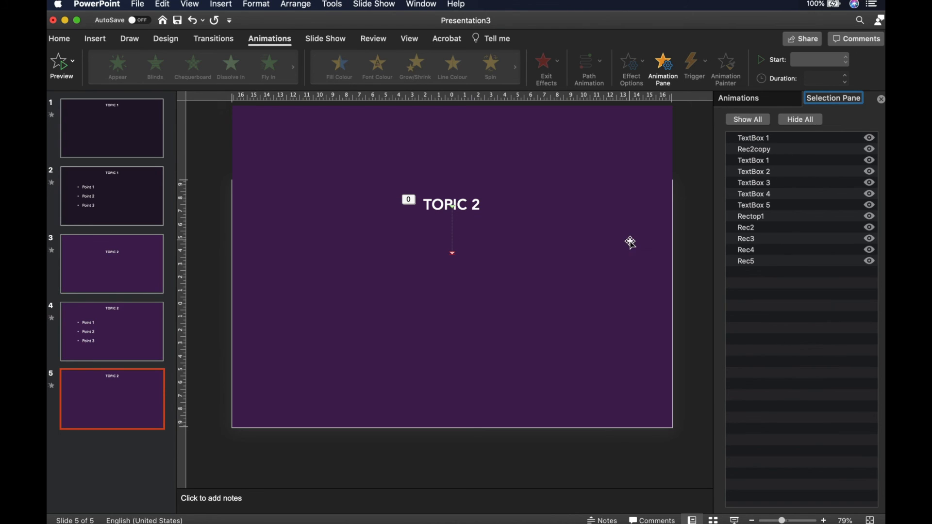
pyautogui.click(599, 214)
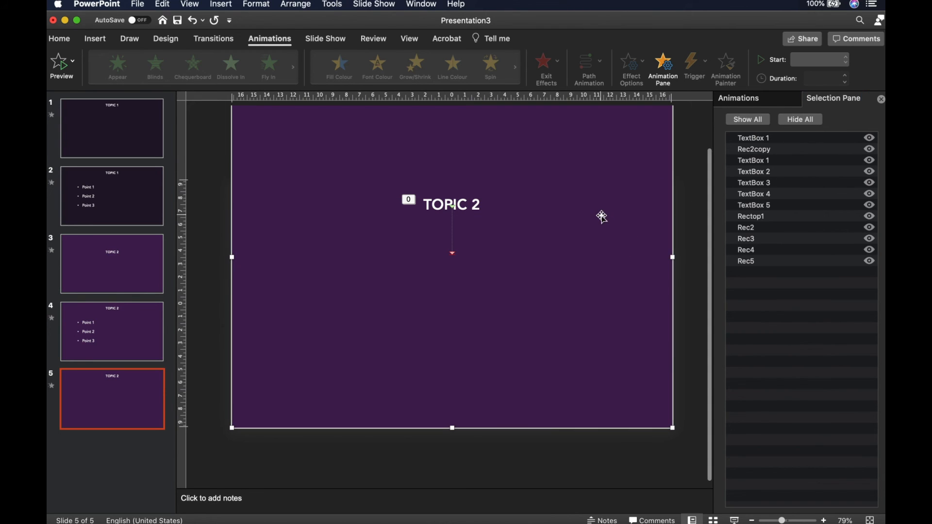
pyautogui.click(871, 150)
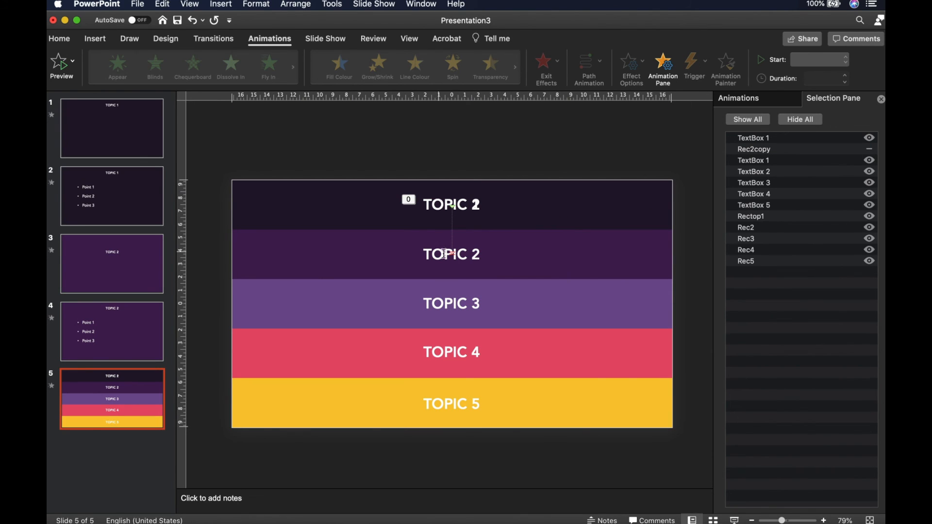
# Duplicate the purple Rec3 band and stretch the copy to cover the whole slide.
pyautogui.click(353, 308)
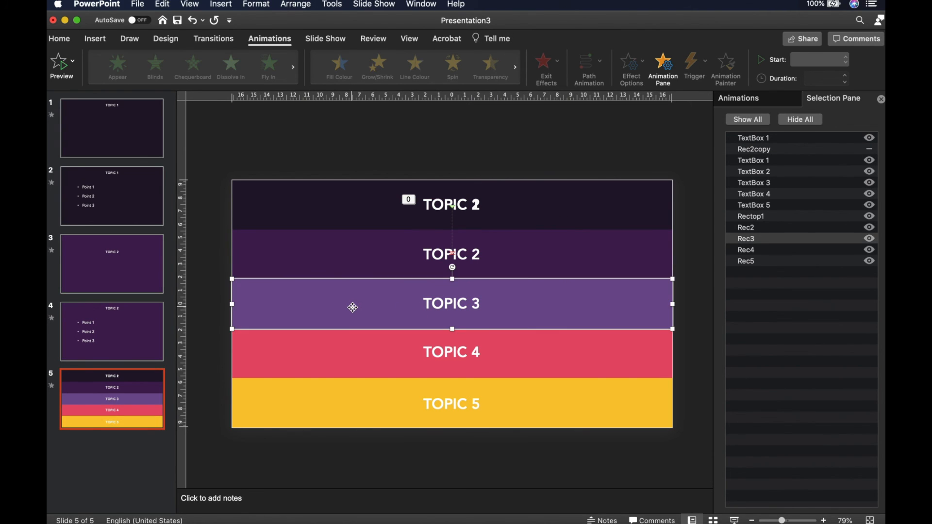
pyautogui.press('super+v')
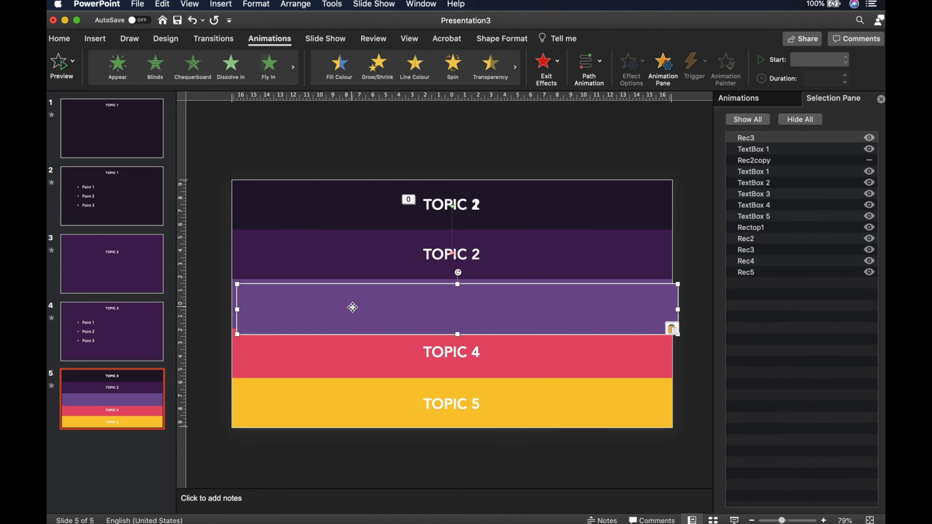
pyautogui.moveTo(392, 296); pyautogui.dragTo(388, 293)
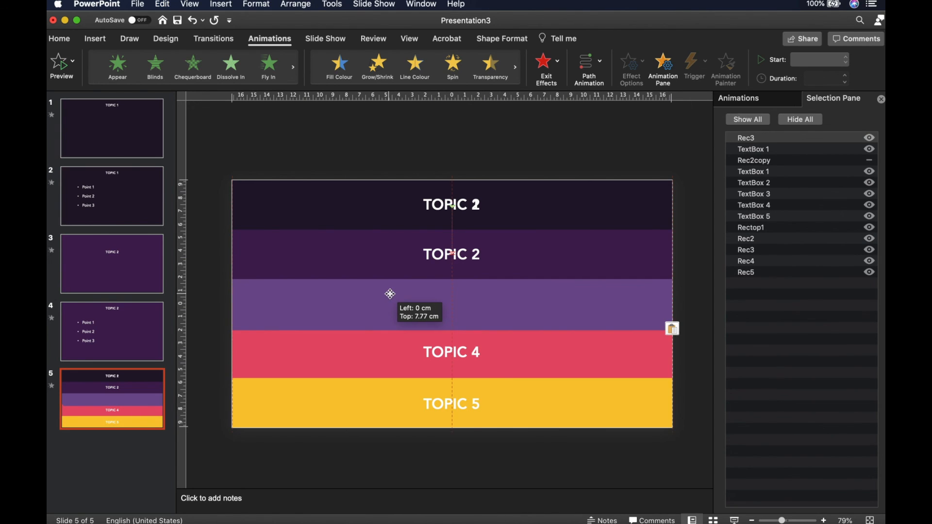
pyautogui.press('Up')
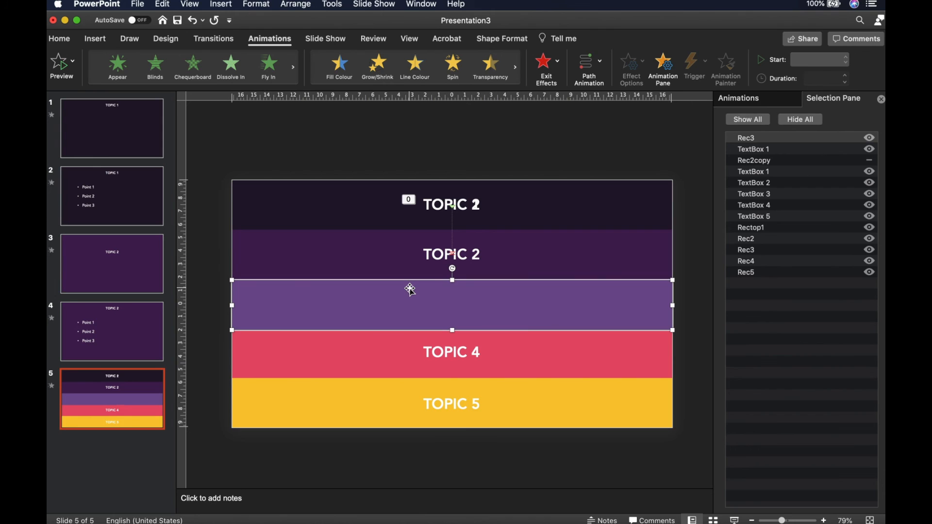
pyautogui.press('Up')
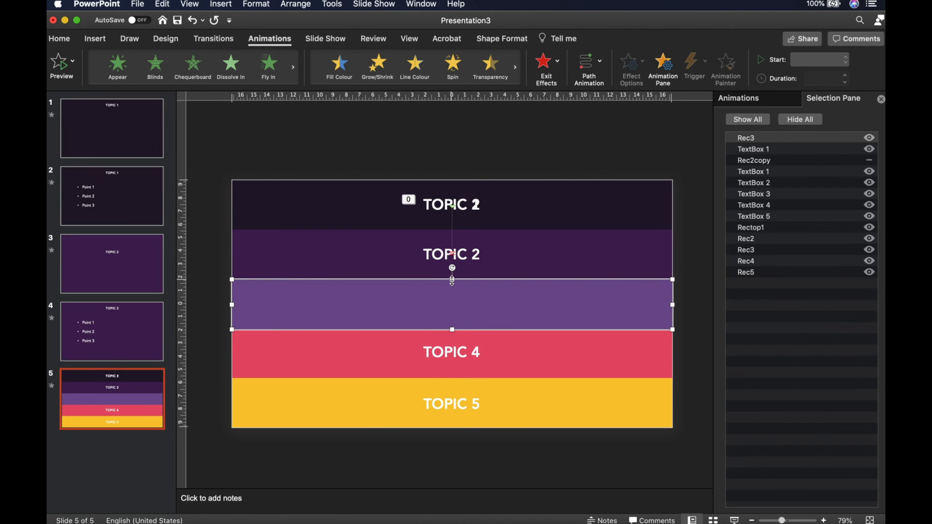
pyautogui.moveTo(452, 275); pyautogui.dragTo(452, 180)
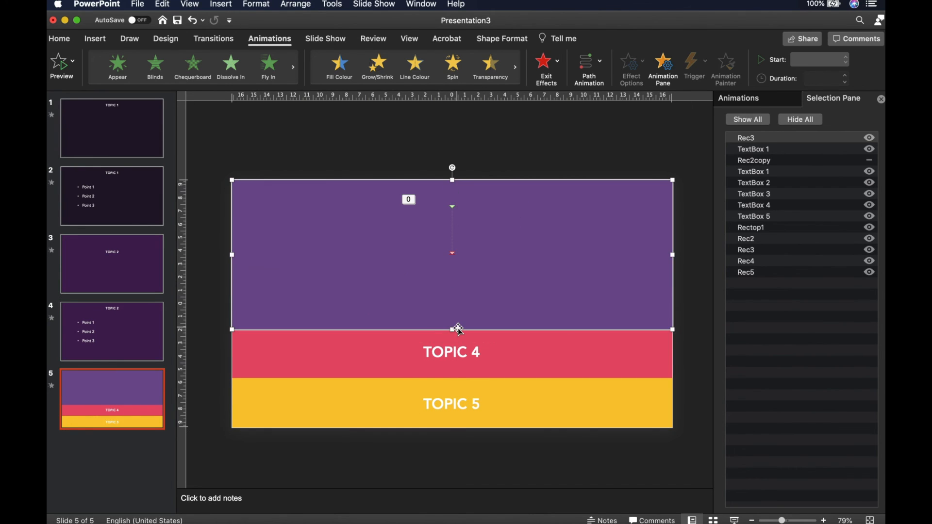
pyautogui.moveTo(454, 329); pyautogui.dragTo(453, 428)
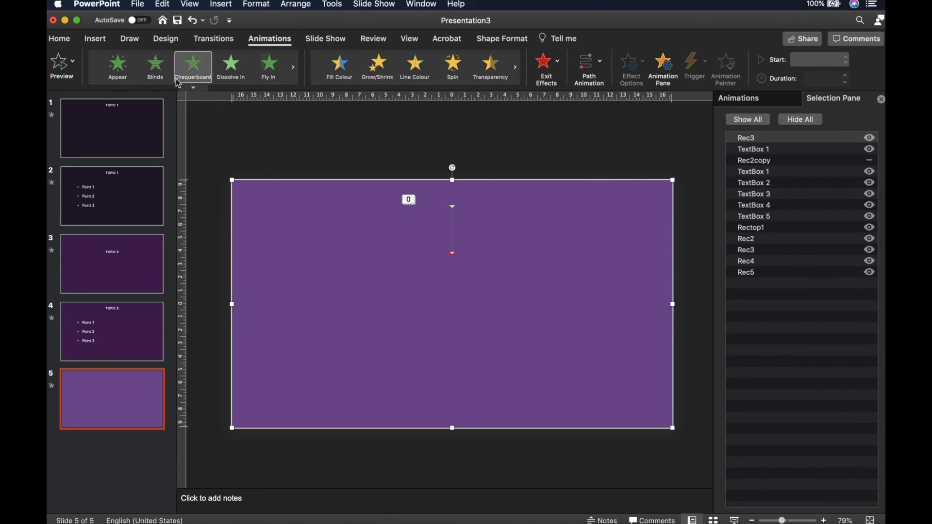
# Apply a Split entrance effect to the full-slide Rec3 copy, splitting horizontally outward from the centre.
pyautogui.click(193, 87)
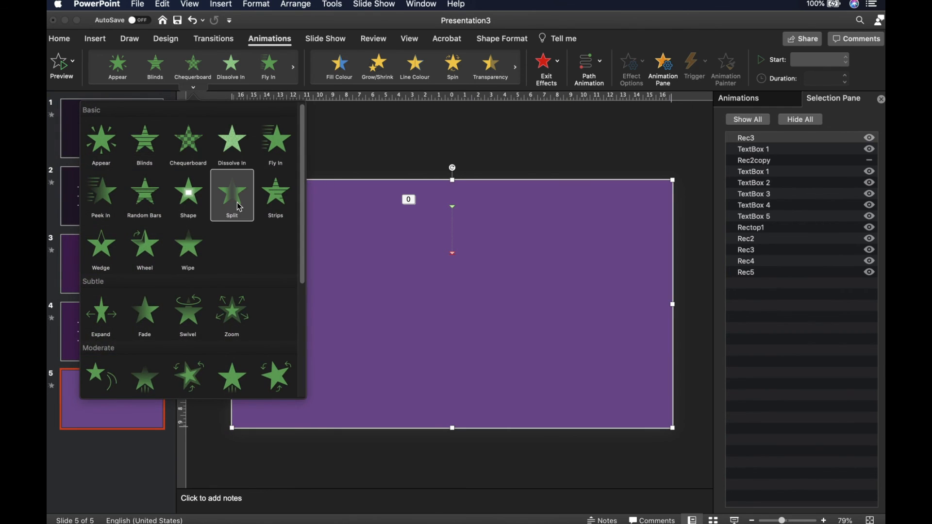
pyautogui.click(239, 208)
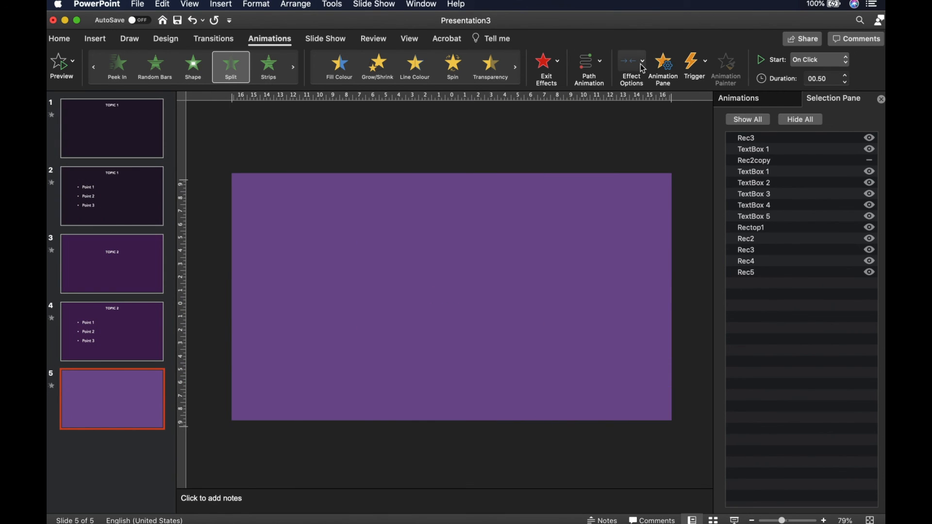
pyautogui.click(641, 65)
pyautogui.click(654, 123)
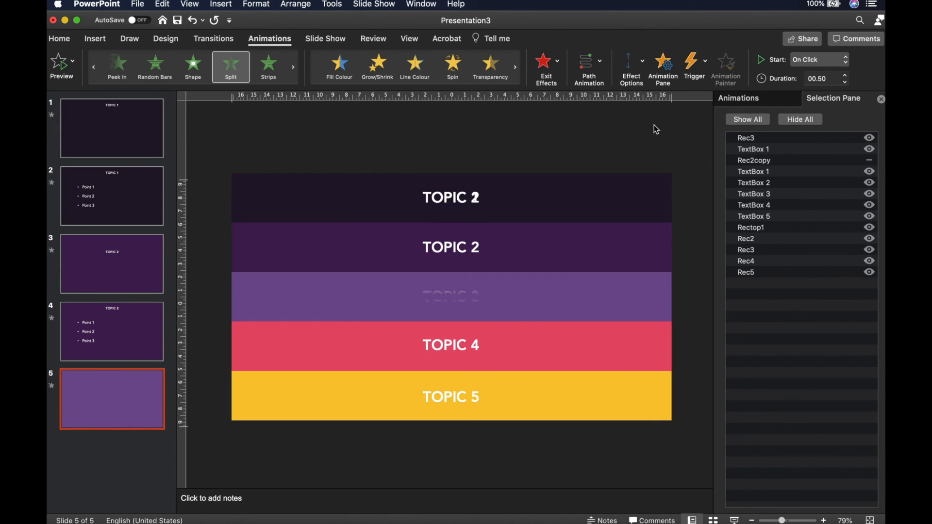
# Set the duration of the Rec3 copy's Split entrance to 0.6 seconds.
pyautogui.click(765, 99)
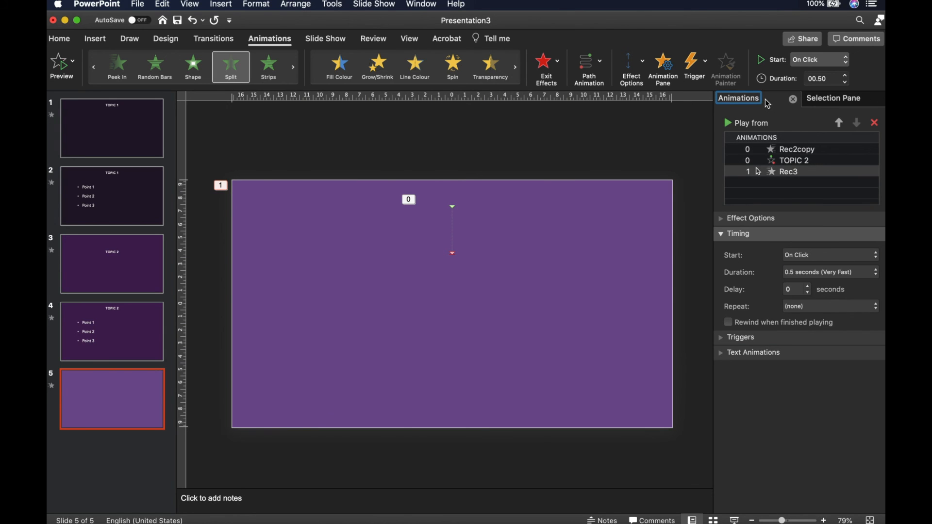
pyautogui.click(802, 274)
pyautogui.doubleClick(800, 287)
pyautogui.press('Right')
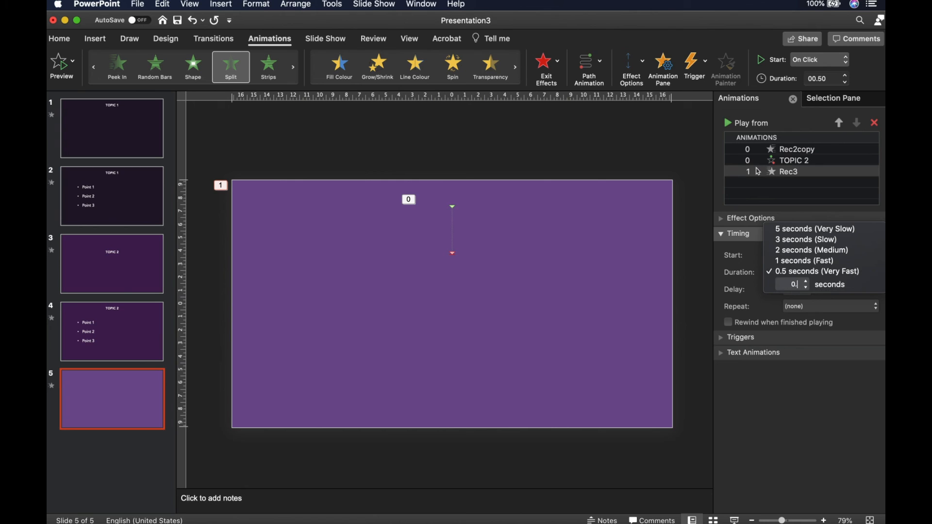
pyautogui.click(803, 408)
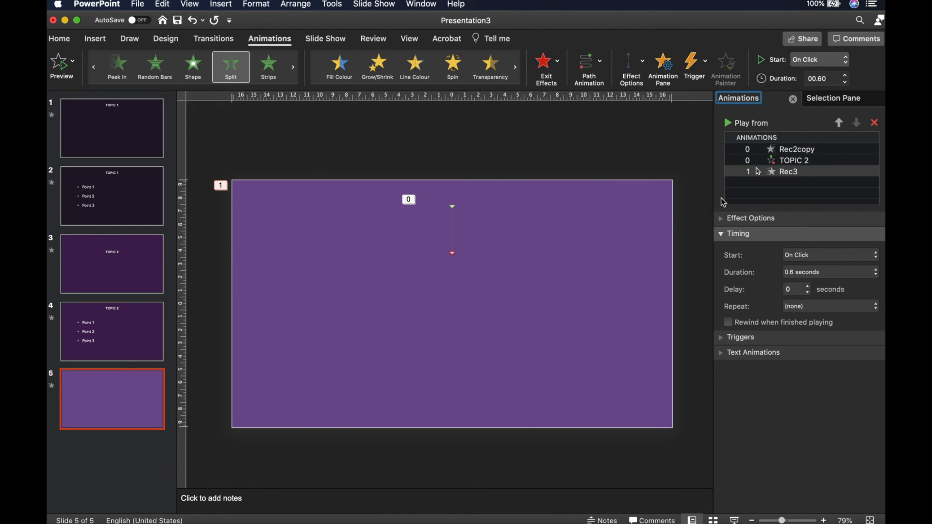
# Try stacking the full-slide Rec3 copy directly beneath TextBox 3 and test it by playing slide 5.
pyautogui.click(854, 99)
pyautogui.moveTo(791, 140); pyautogui.dragTo(779, 201)
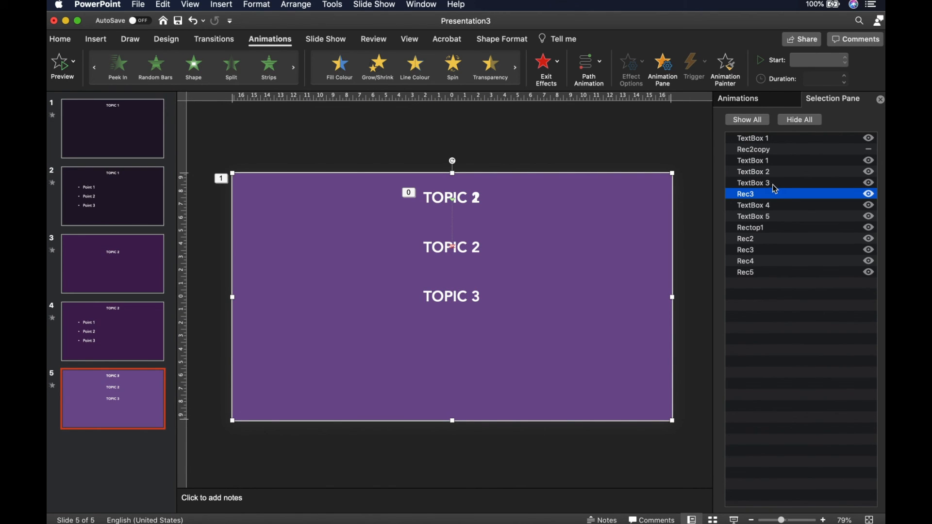
pyautogui.click(736, 518)
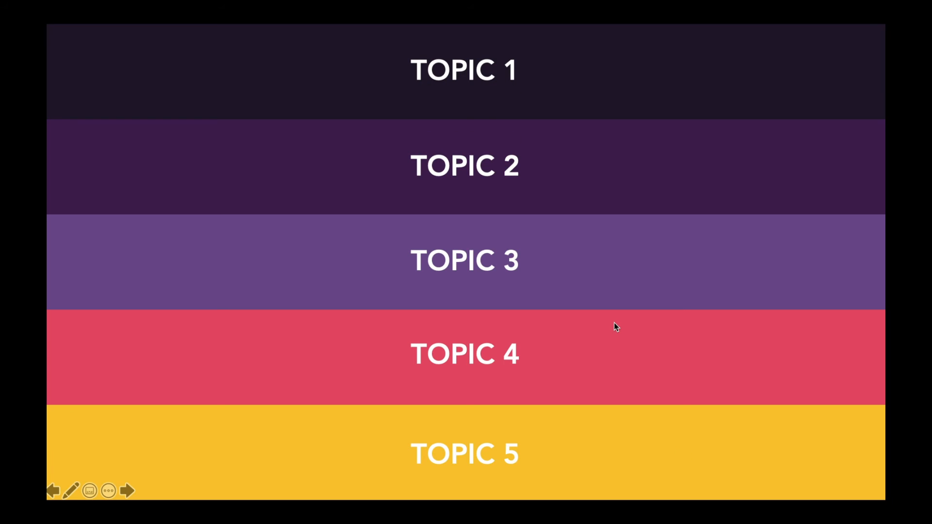
pyautogui.click(614, 322)
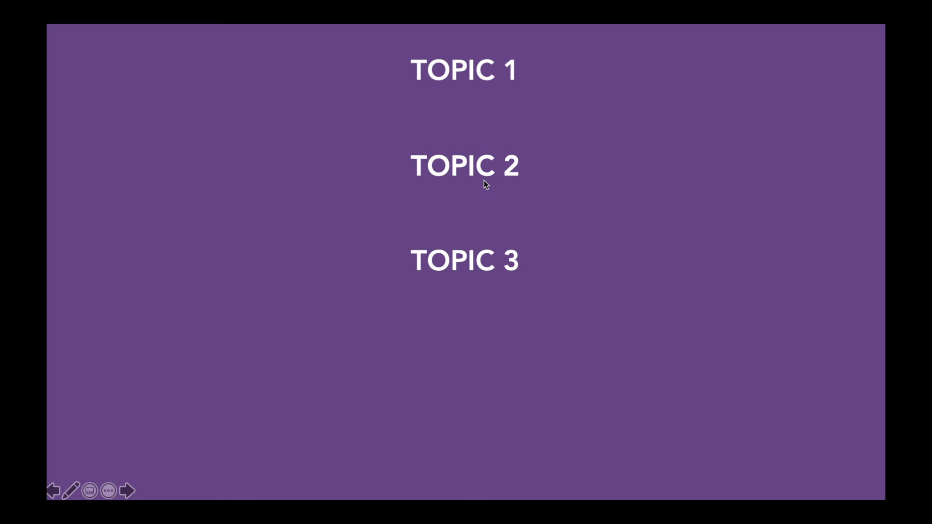
pyautogui.press('Escape')
# Restore the full-slide Rec3 copy to the front of the stacking order and hide it.
pyautogui.moveTo(766, 200); pyautogui.dragTo(774, 140)
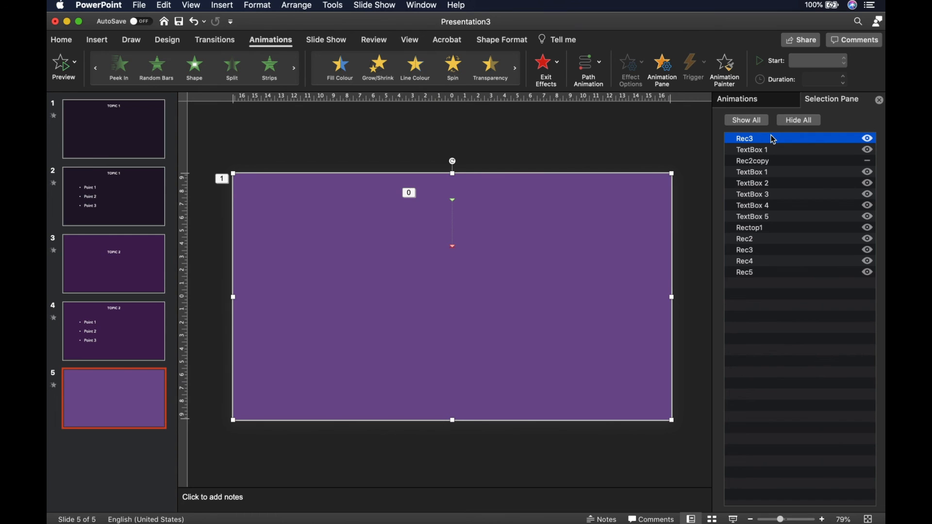
pyautogui.click(869, 140)
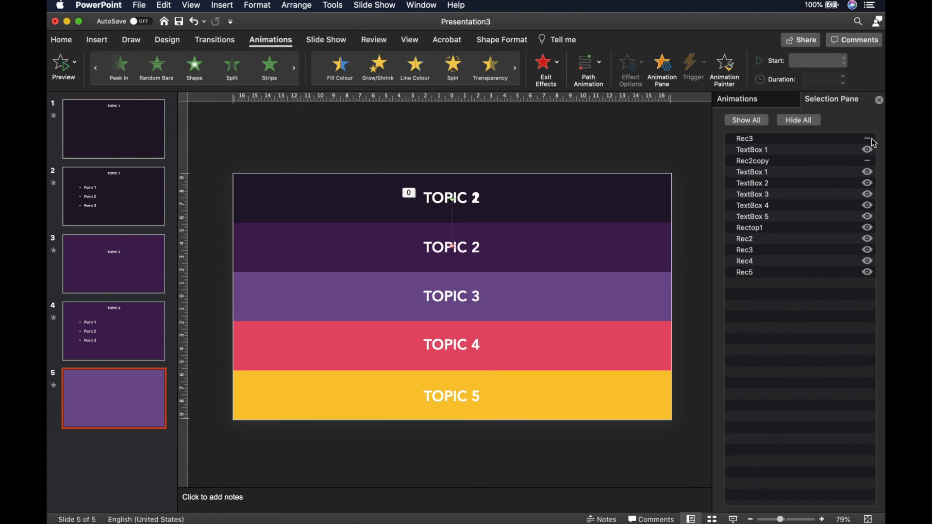
# Duplicate the TOPIC 3 text box on slide 5.
pyautogui.click(459, 293)
pyautogui.click(474, 291)
pyautogui.click(476, 287)
pyautogui.press('super+c')
pyautogui.press('super+v')
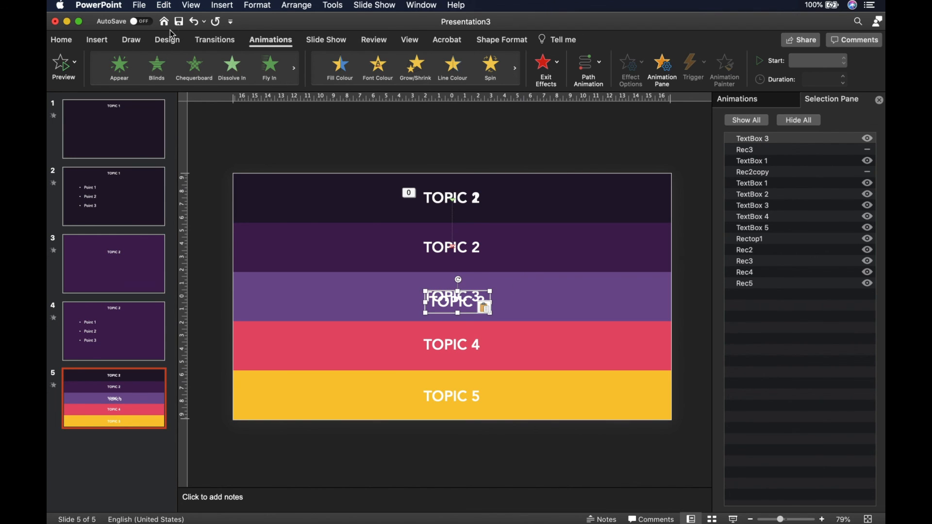
# Align the duplicated TOPIC 3 text box to the horizontal centre and vertical middle of the slide.
pyautogui.click(61, 40)
pyautogui.click(692, 66)
pyautogui.moveTo(714, 270)
pyautogui.click(617, 285)
pyautogui.click(691, 66)
pyautogui.click(620, 332)
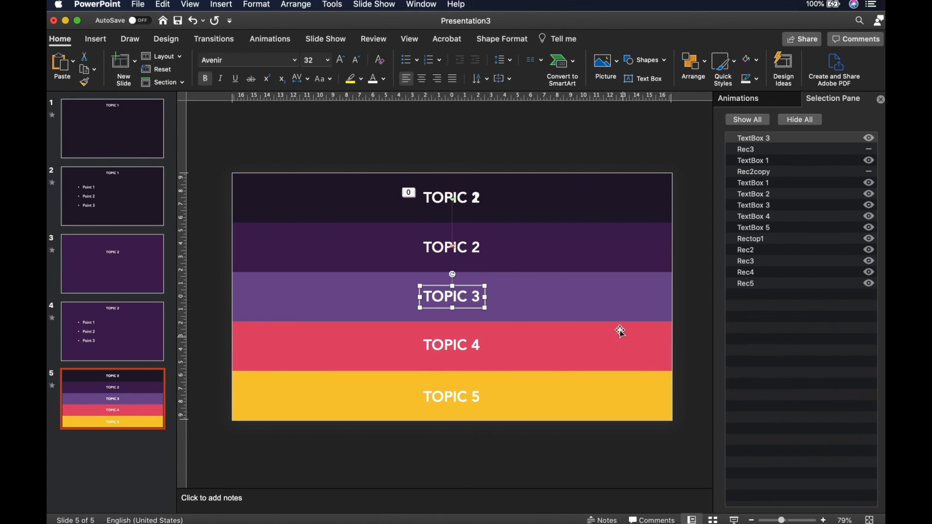
# Add a Lines motion path to the front TOPIC 3 text box on slide 5, ending upward at the TOPIC 1 title position.
pyautogui.click(871, 151)
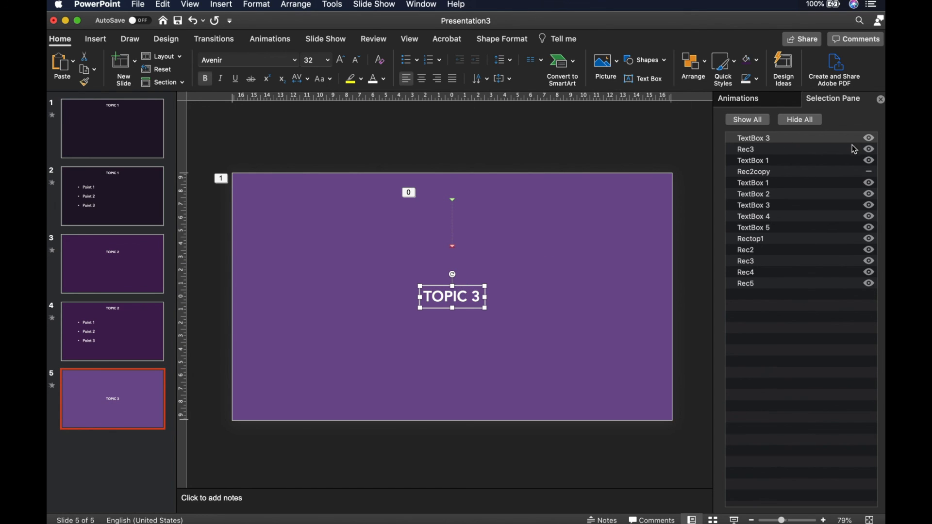
pyautogui.click(869, 151)
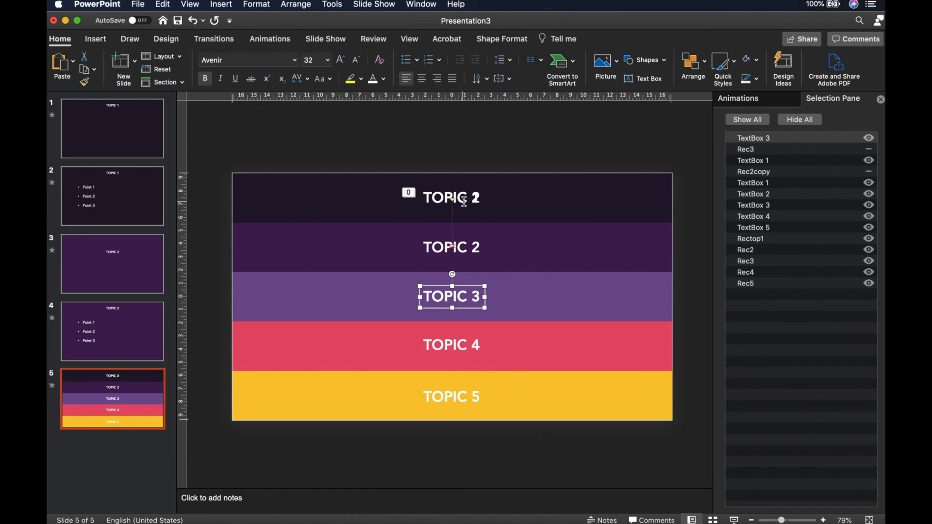
pyautogui.click(270, 41)
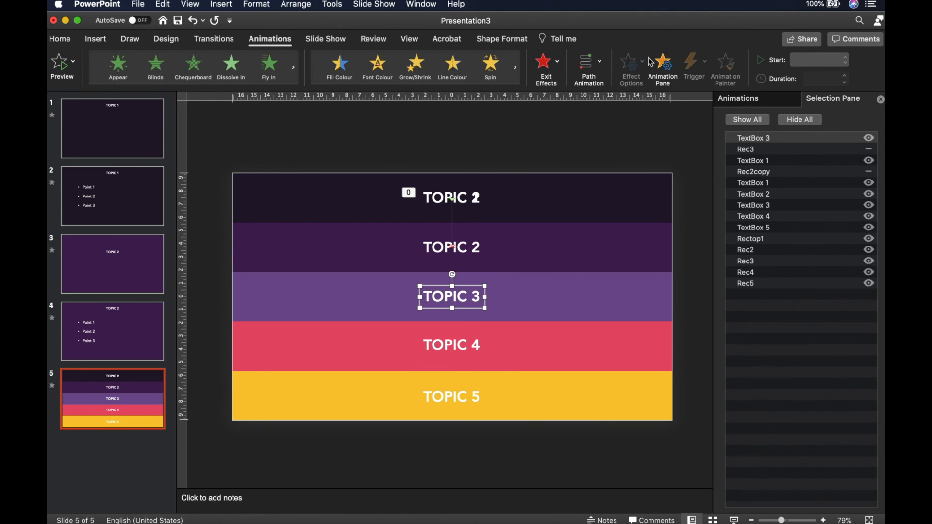
pyautogui.click(597, 69)
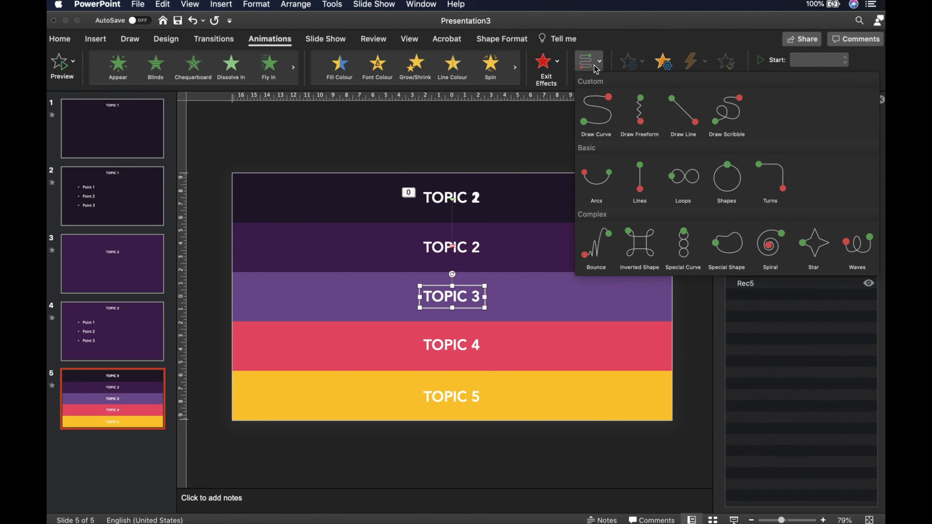
pyautogui.click(640, 183)
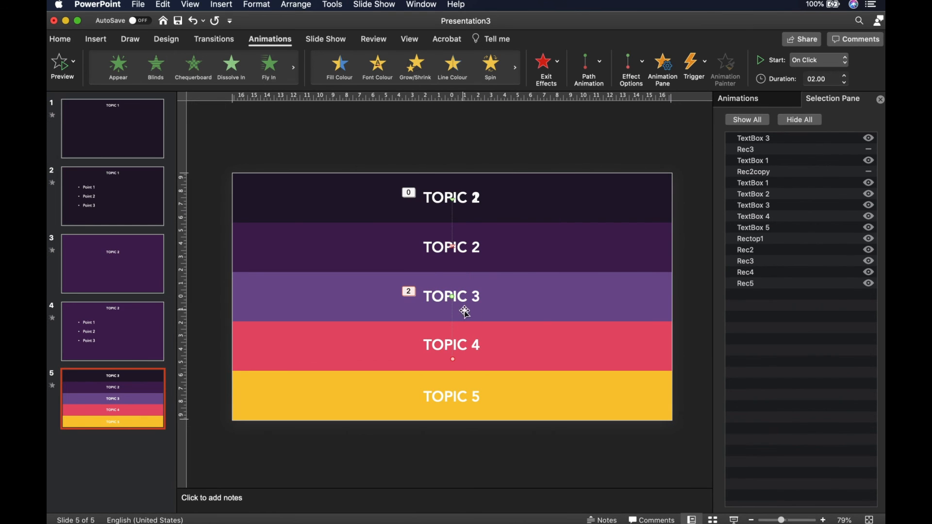
pyautogui.scroll(5, 452, 362)
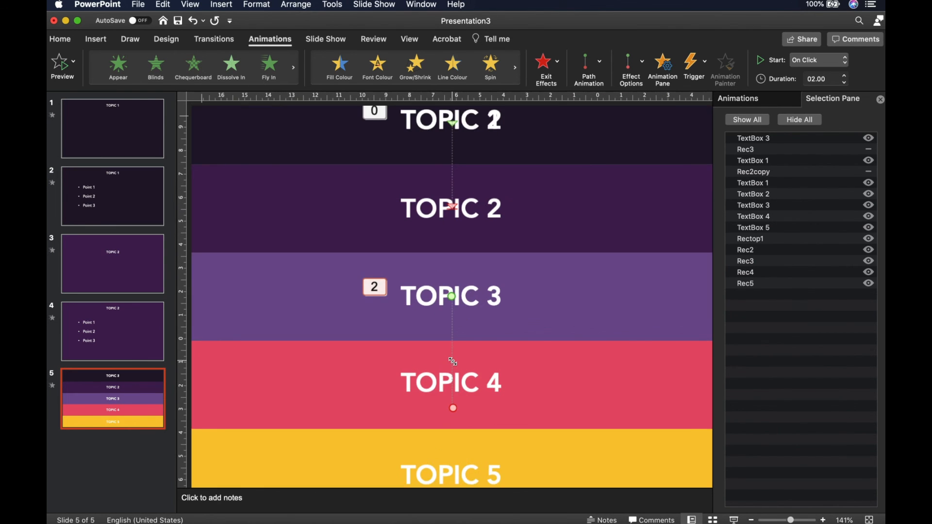
pyautogui.moveTo(447, 385); pyautogui.dragTo(449, 154)
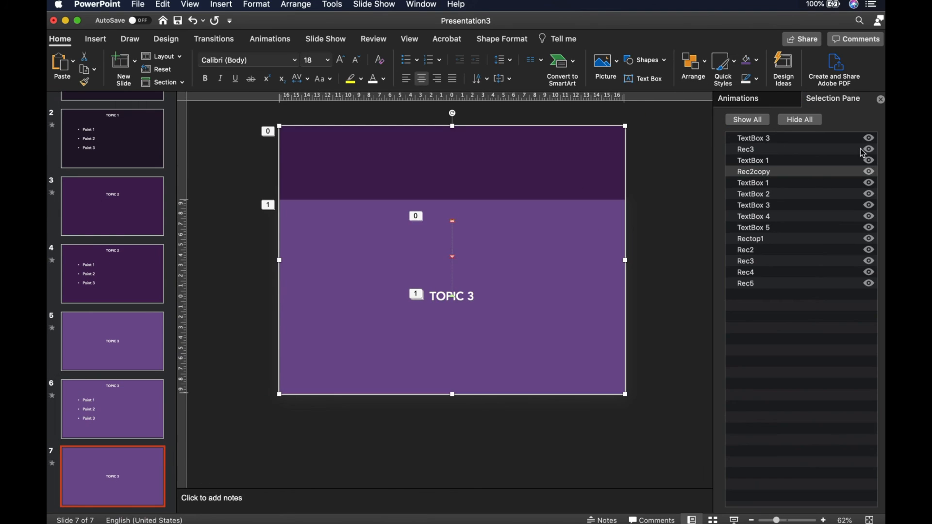
# Toggle the full-slide Rec3 shape's visibility on slide 7 and set the TOPIC 4 motion path to start With Previous.
pyautogui.click(869, 149)
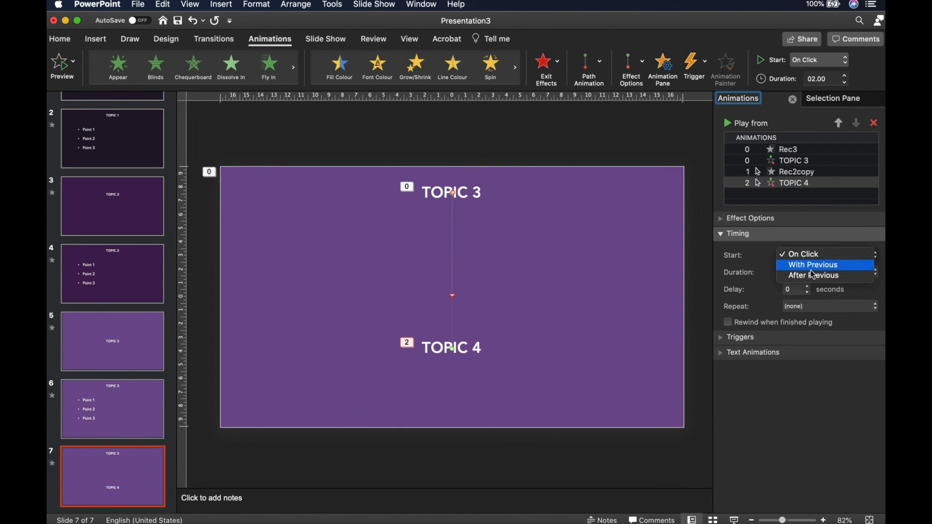
pyautogui.click(813, 272)
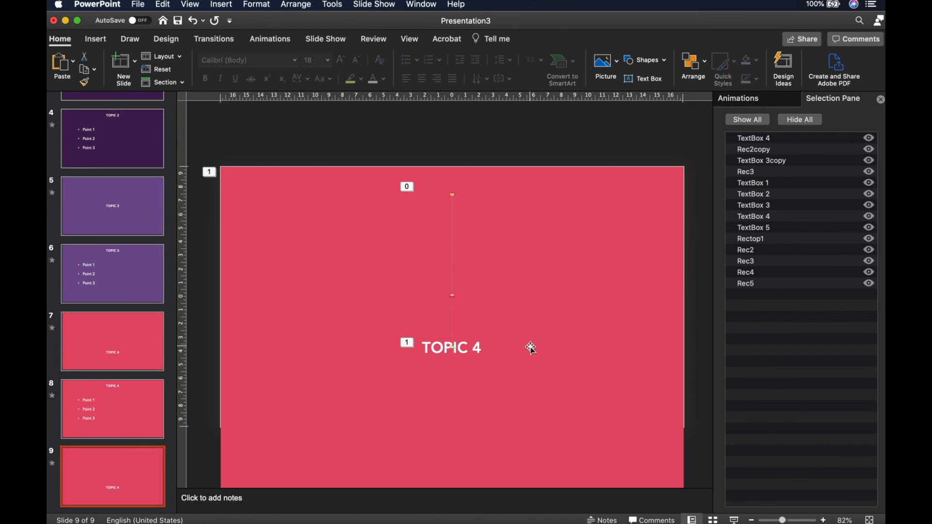
# Delete the full-slide red Rec2copy shape from slide 9 and hide the full-slide purple Rec3 beneath it.
pyautogui.click(556, 275)
pyautogui.press('Delete')
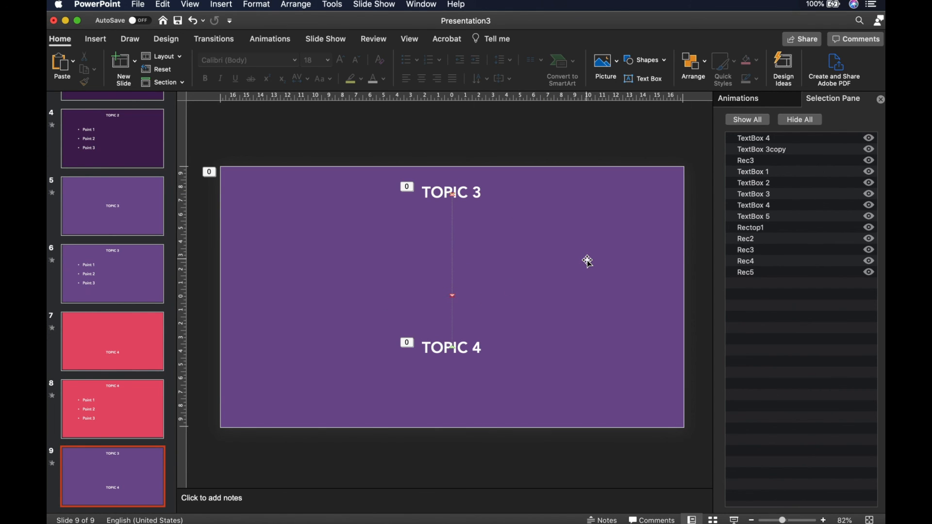
pyautogui.click(573, 314)
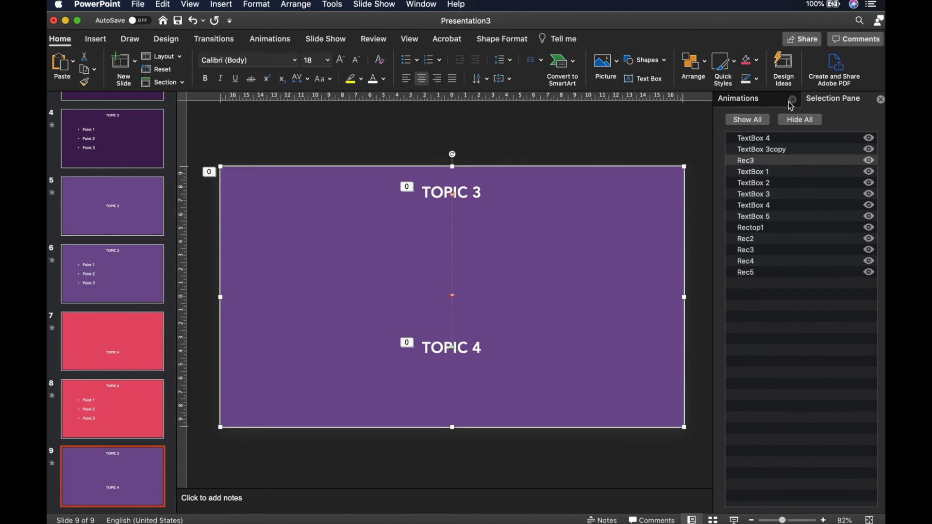
pyautogui.click(869, 162)
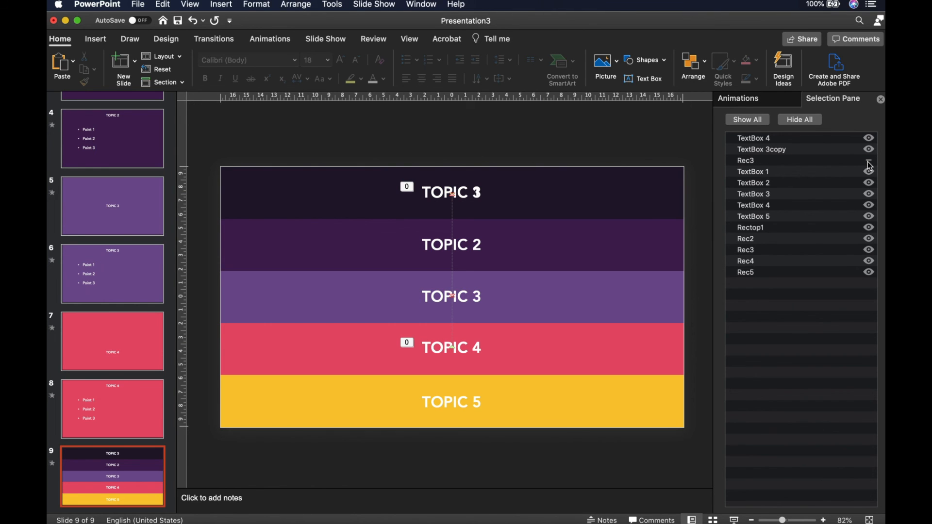
# Duplicate the yellow Rec5 band over the original and stretch the copy upward to cover the whole slide.
pyautogui.click(515, 394)
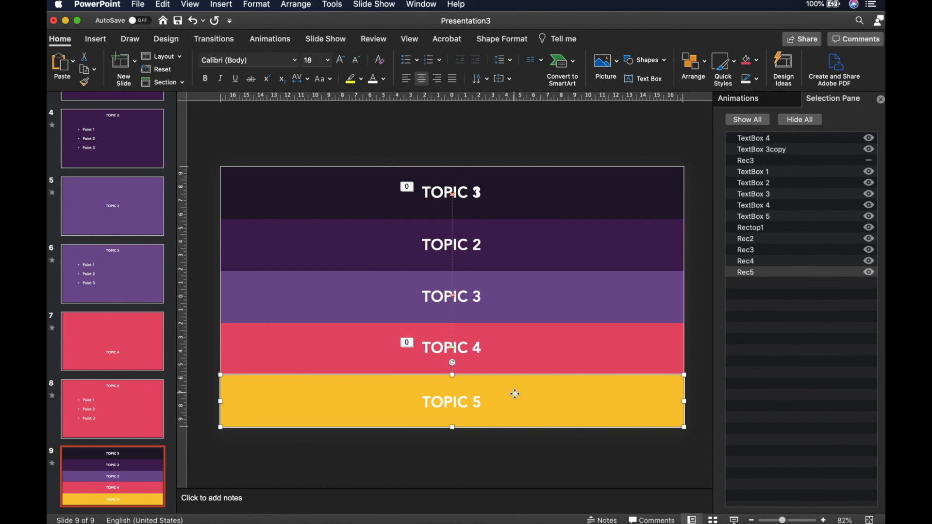
pyautogui.press('super+c')
pyautogui.press('super+v')
pyautogui.moveTo(502, 395); pyautogui.dragTo(497, 391)
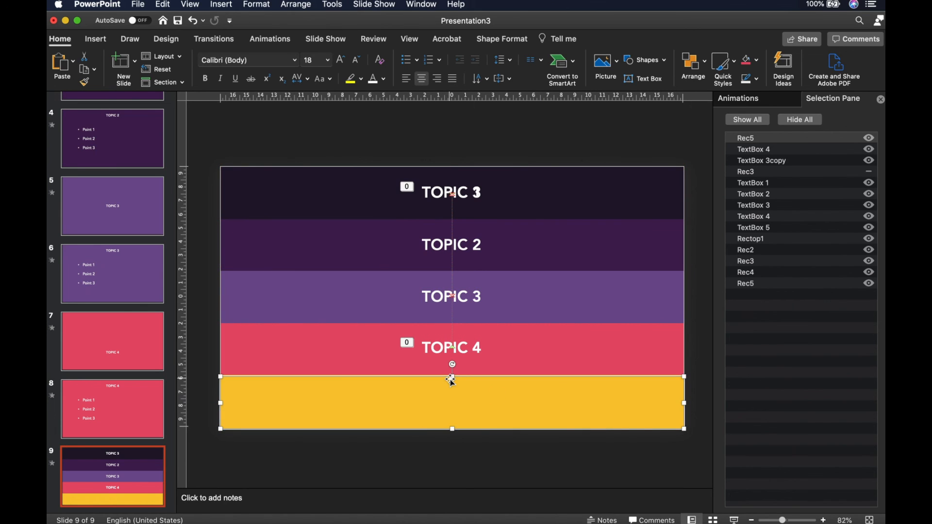
pyautogui.moveTo(455, 313); pyautogui.dragTo(464, 162)
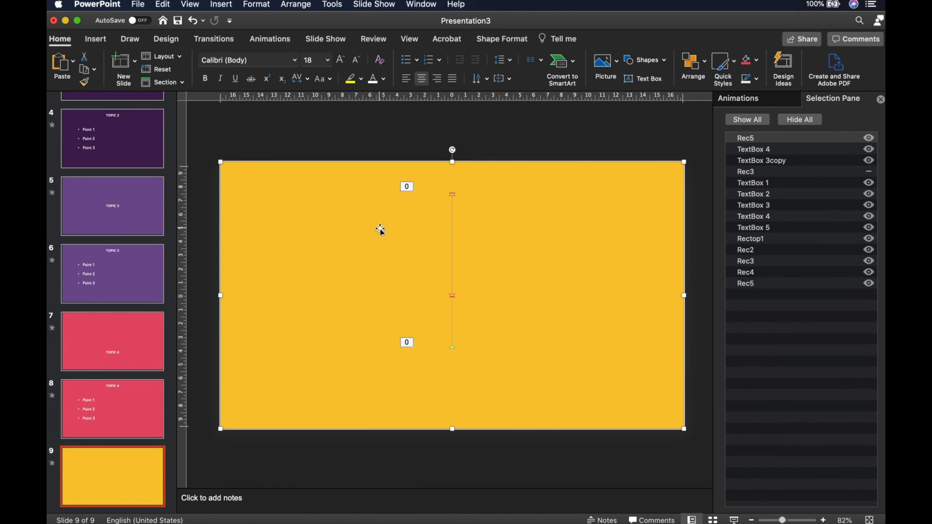
# Apply a Wipe entrance animation to the full-slide Rec5 copy on slide 9.
pyautogui.click(281, 44)
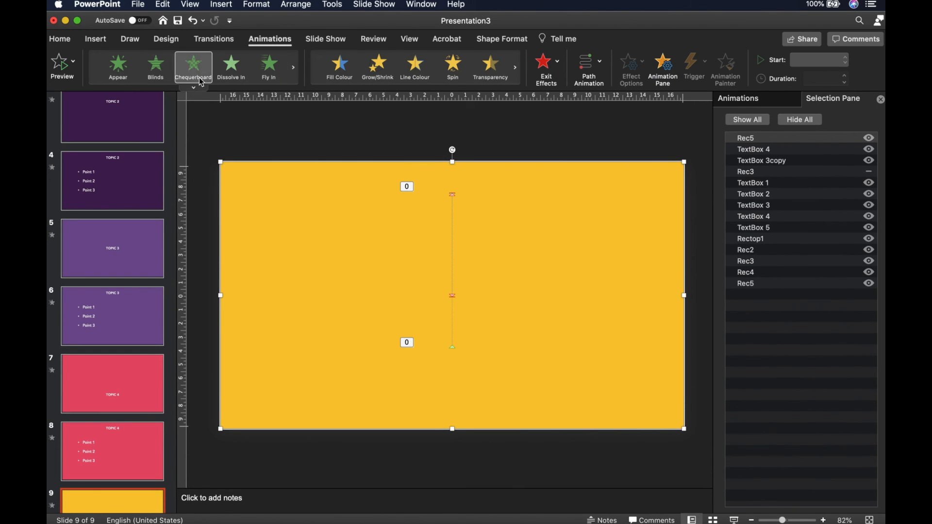
pyautogui.click(196, 90)
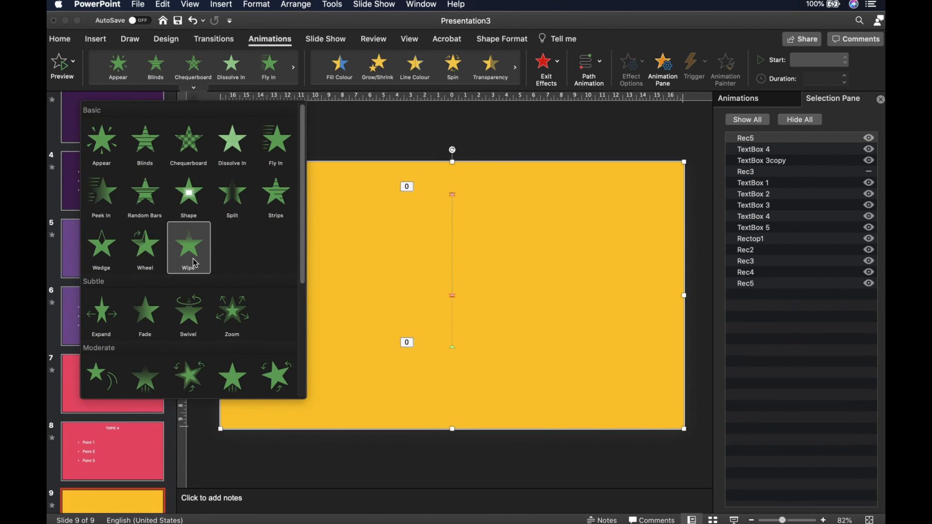
pyautogui.click(189, 248)
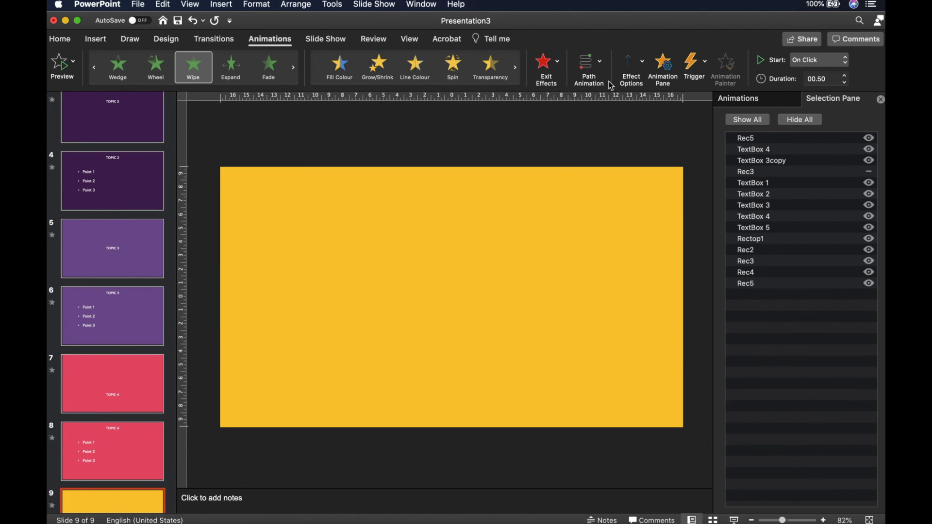
pyautogui.click(611, 86)
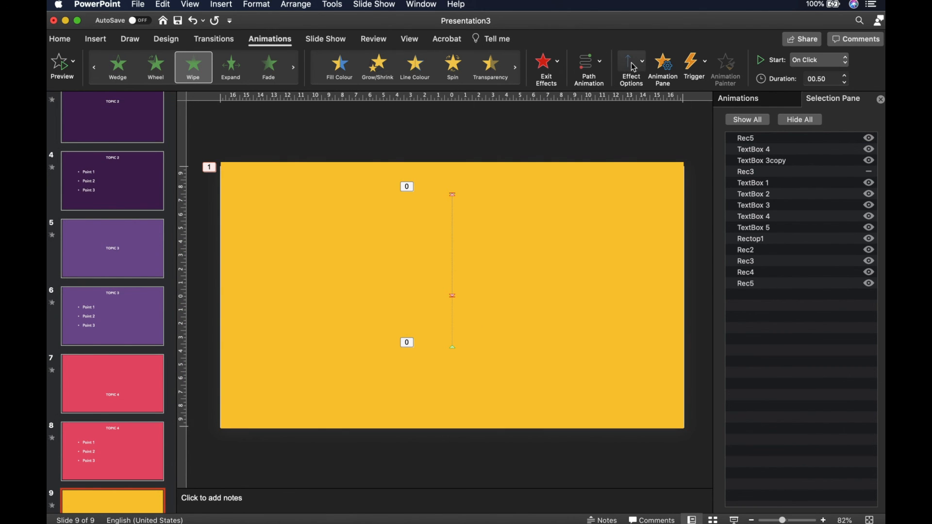
pyautogui.click(562, 267)
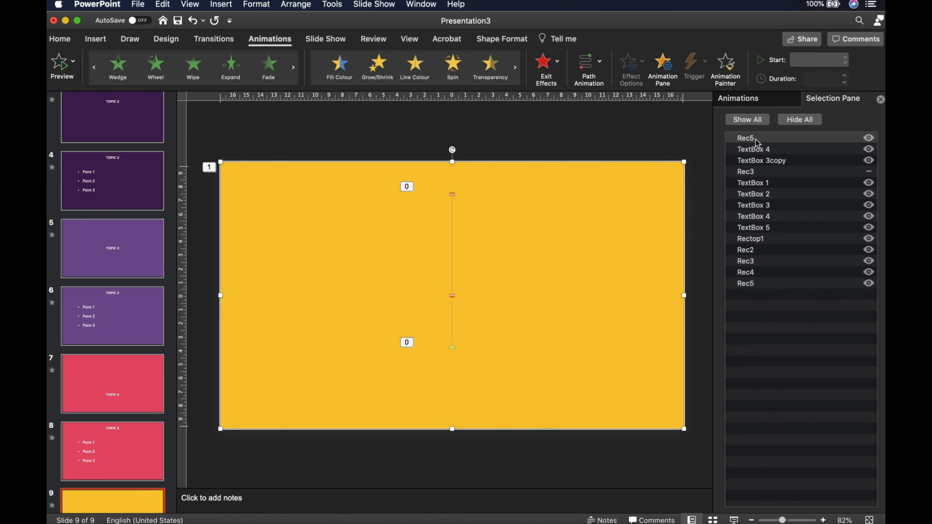
# Duplicate TextBox 5 in front of the full-slide Rec5, hide that shape, and align the copy over the original TOPIC 5.
pyautogui.click(769, 228)
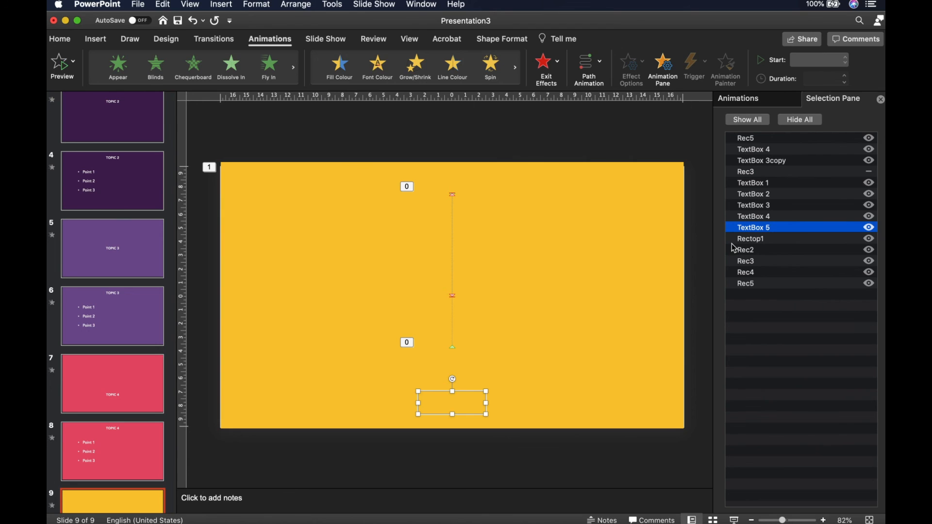
pyautogui.press('super+v')
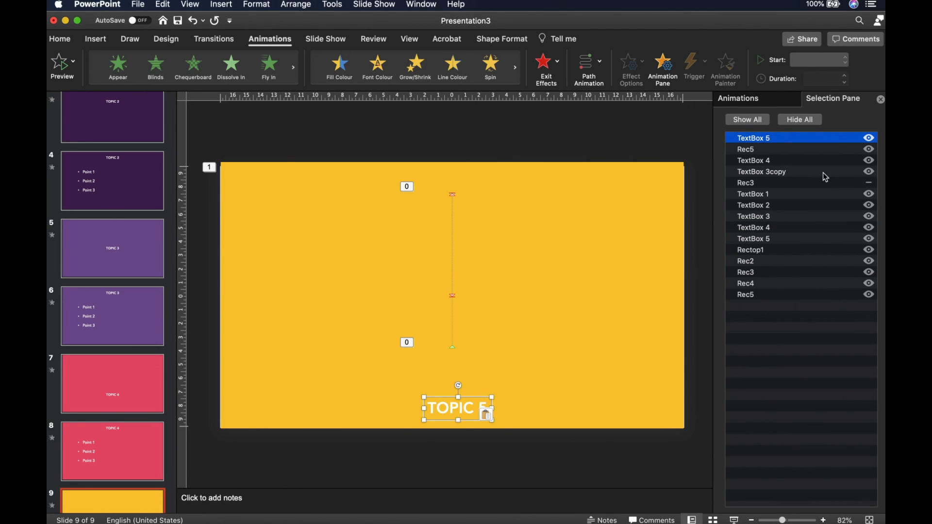
pyautogui.click(869, 149)
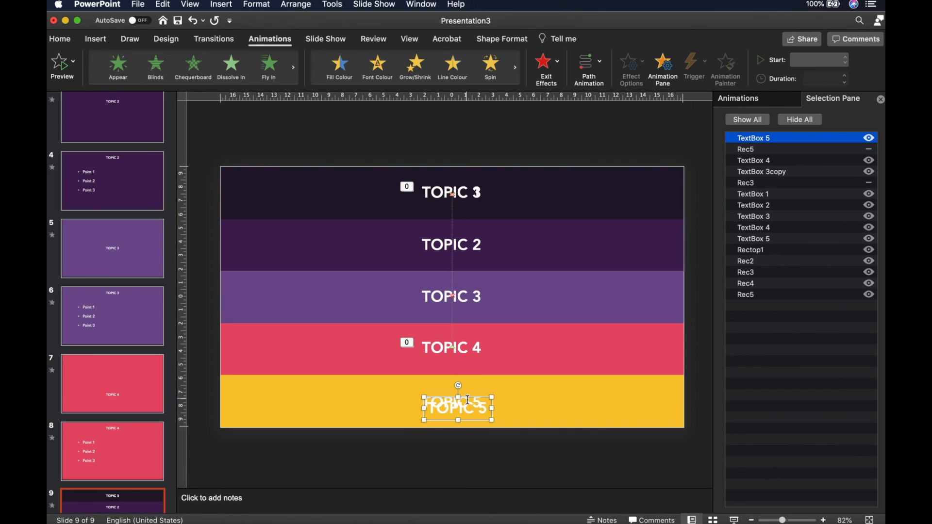
pyautogui.moveTo(475, 397); pyautogui.dragTo(474, 397)
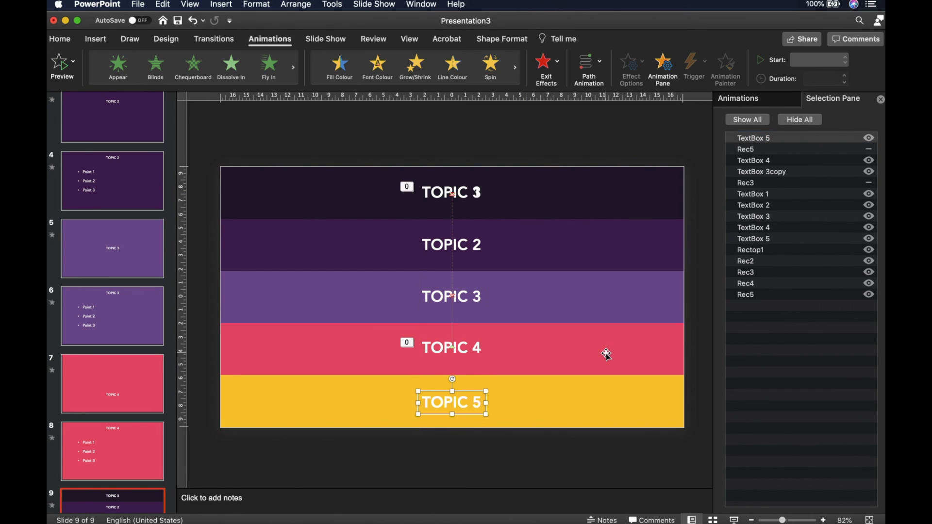
# Show the full-slide Rec5 shape and add a Lines motion path to the front TOPIC 5 text box.
pyautogui.click(869, 152)
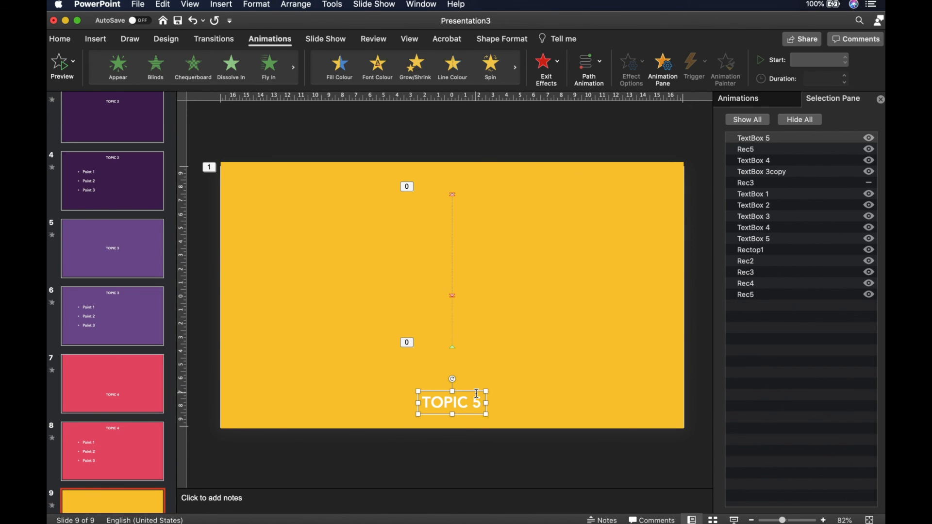
pyautogui.click(595, 67)
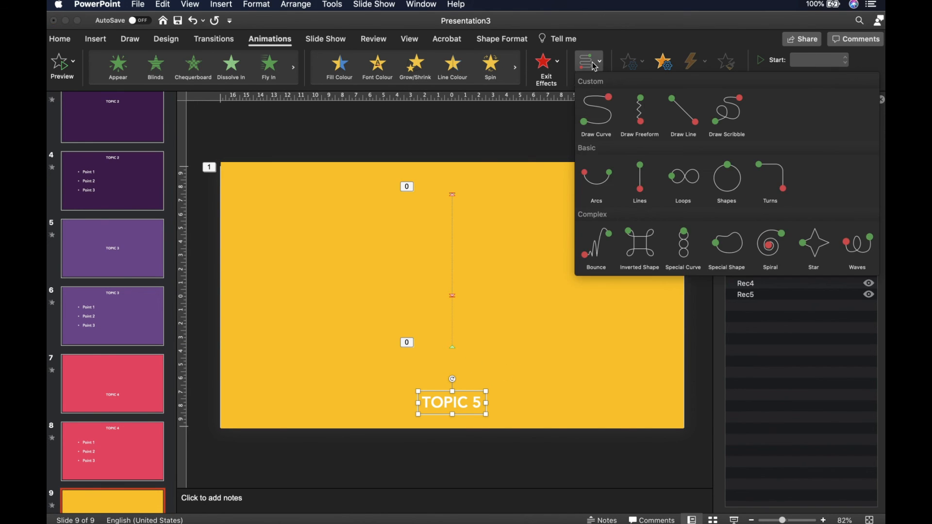
pyautogui.click(650, 196)
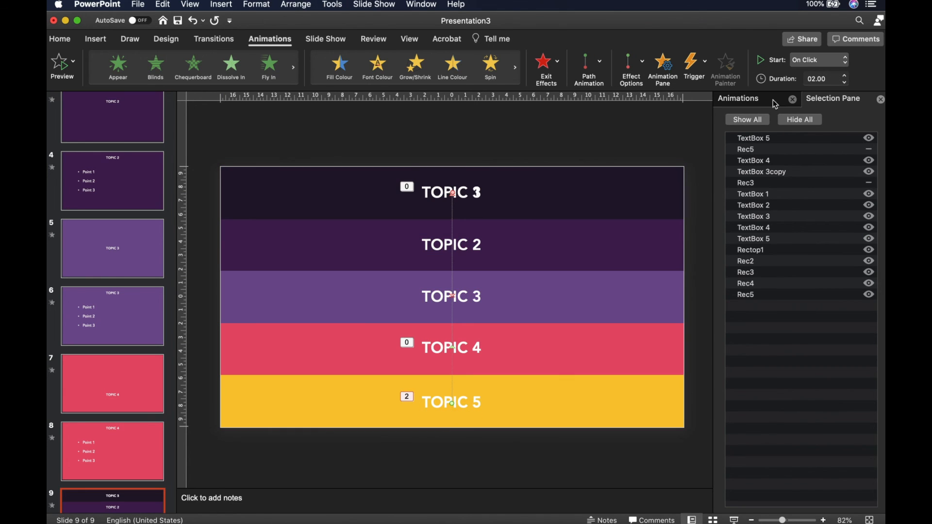
# Remove the Rec3, TOPIC 3 and TOPIC 4 animations from slide 9 and delete the full-slide Rec3 shape.
pyautogui.click(776, 104)
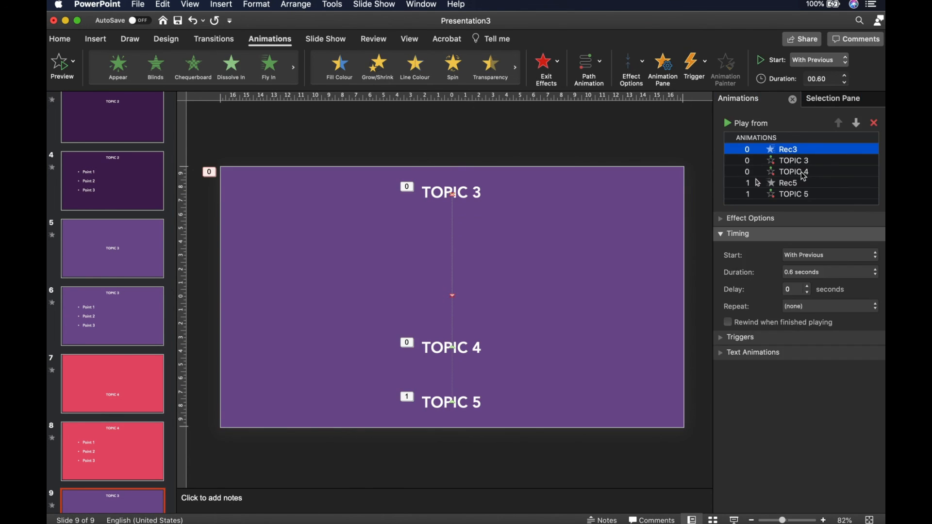
pyautogui.keyDown('shift'); pyautogui.click(803, 176); pyautogui.keyUp('shift')
pyautogui.press('Delete')
pyautogui.click(832, 99)
pyautogui.click(777, 183)
pyautogui.press('Delete')
# Paste the red Rectop1copy background from slide 8 onto slide 9, then hide it to work on the full-slide Rec5.
pyautogui.click(112, 451)
pyautogui.click(599, 314)
pyautogui.press('super+v')
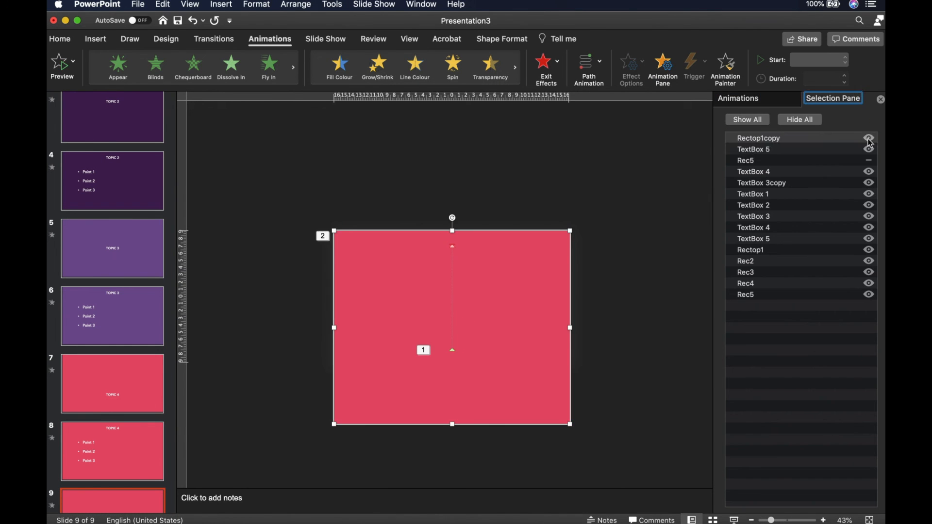
pyautogui.click(869, 138)
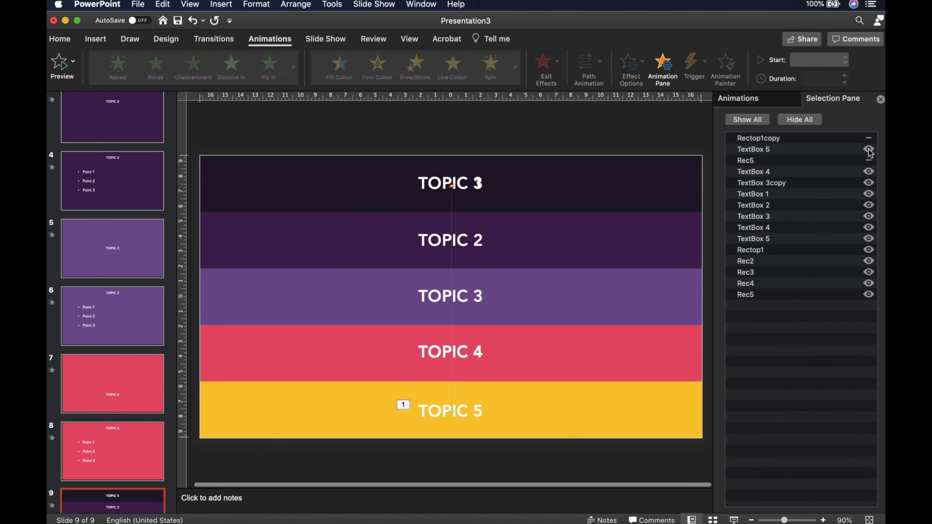
pyautogui.click(869, 160)
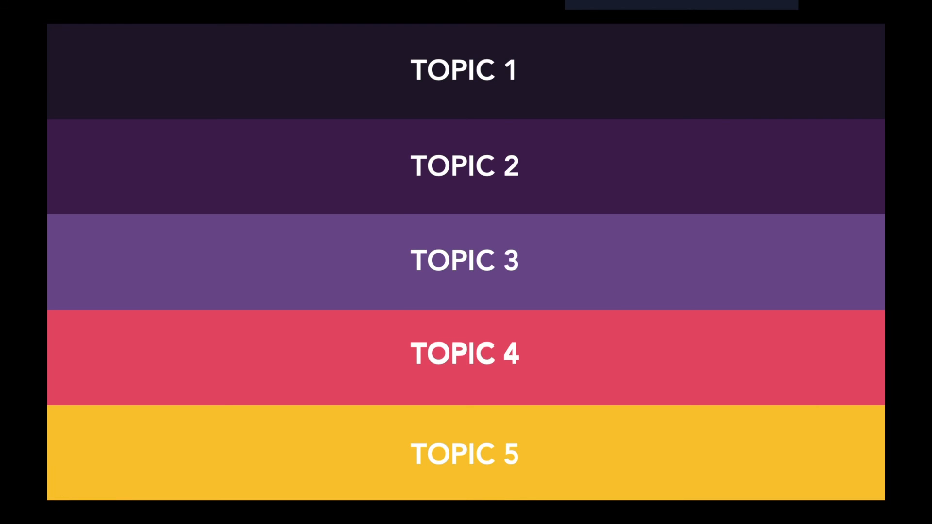
# Delete the original TextBox 4 from the red TOPIC 4 band on slide 9.
pyautogui.click(779, 230)
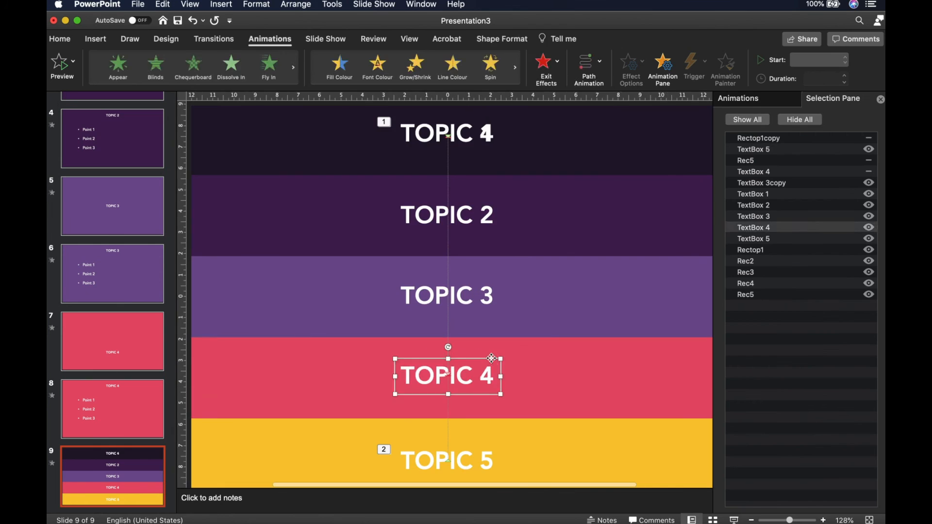
pyautogui.press('Delete')
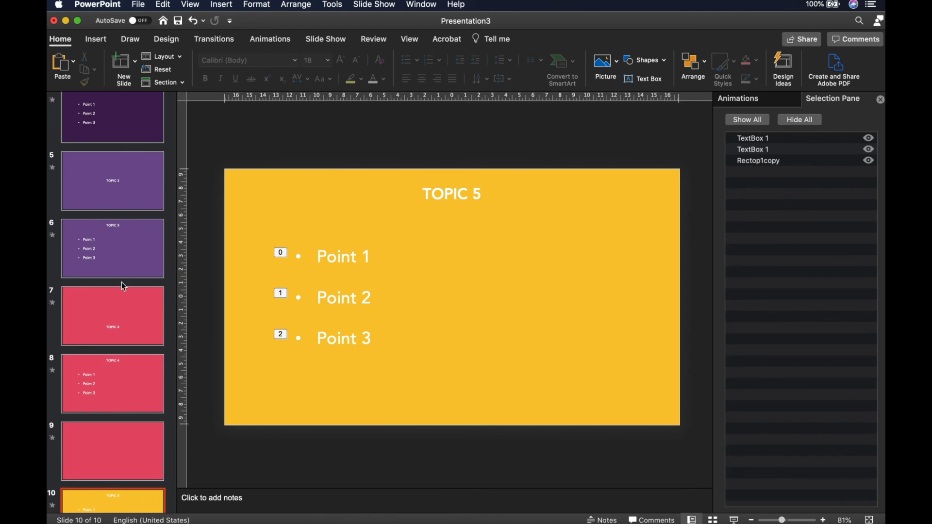
# Play the slide show from slide 1 through to the end to check every topic animation, then exit.
pyautogui.scroll(-5, 122, 282)
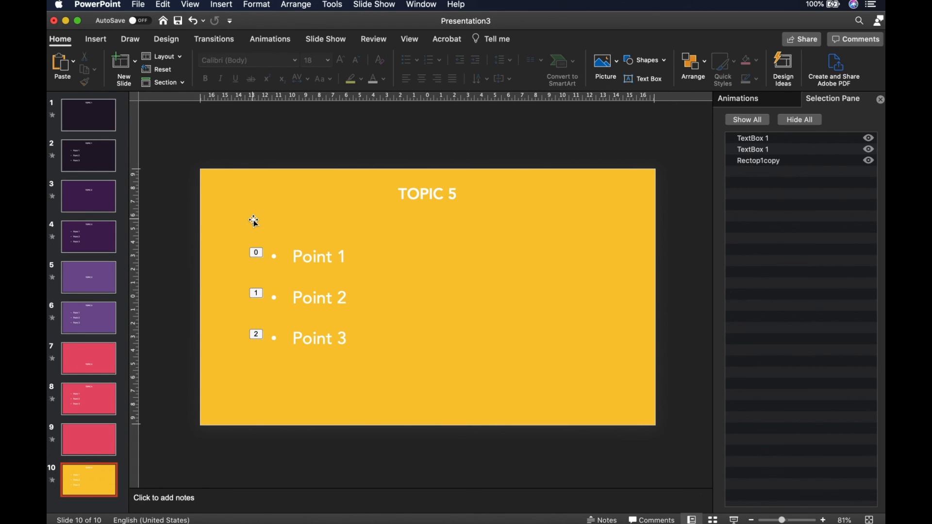
pyautogui.click(103, 127)
pyautogui.click(734, 520)
pyautogui.click(565, 308)
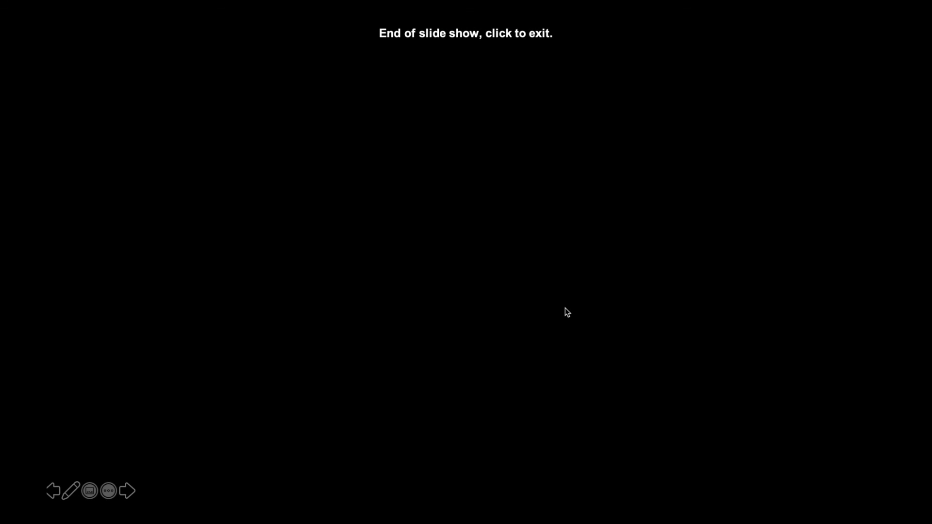
pyautogui.click(566, 311)
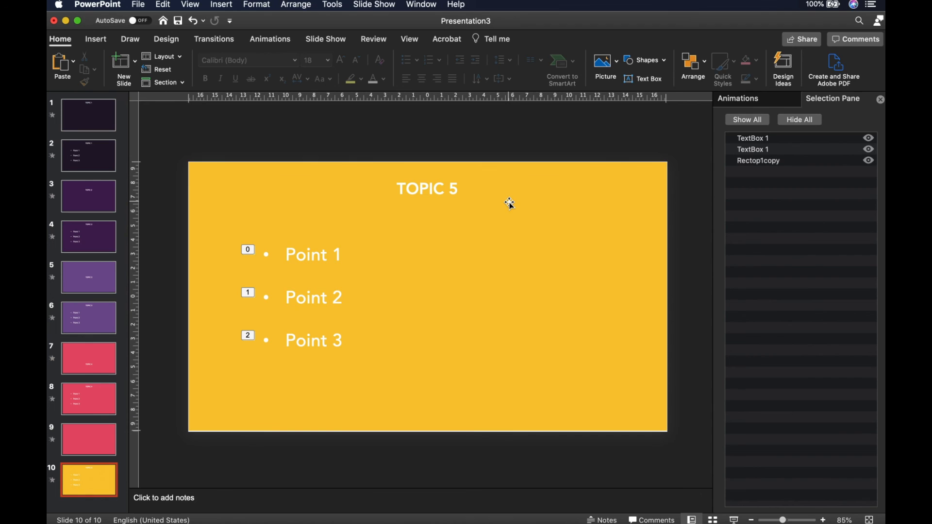
pyautogui.scroll(-2, 510, 204)
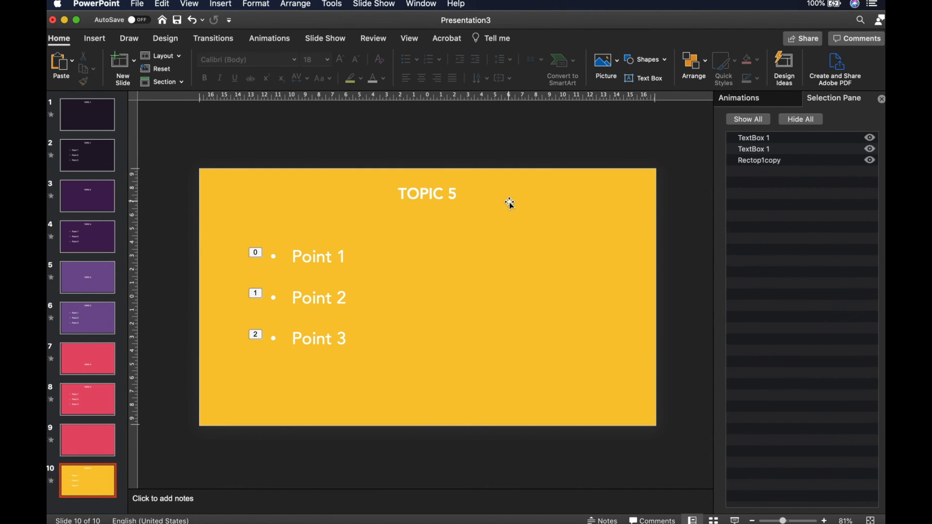
pyautogui.scroll(3, 510, 204)
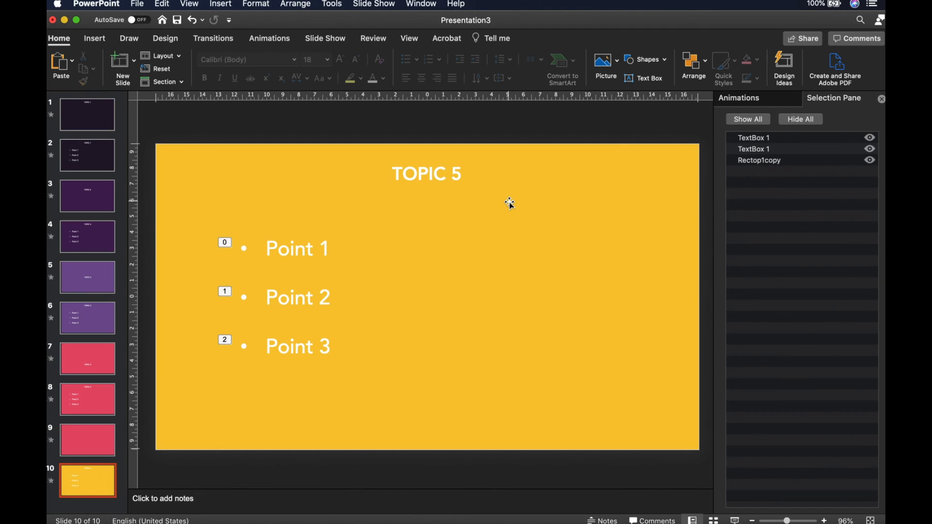